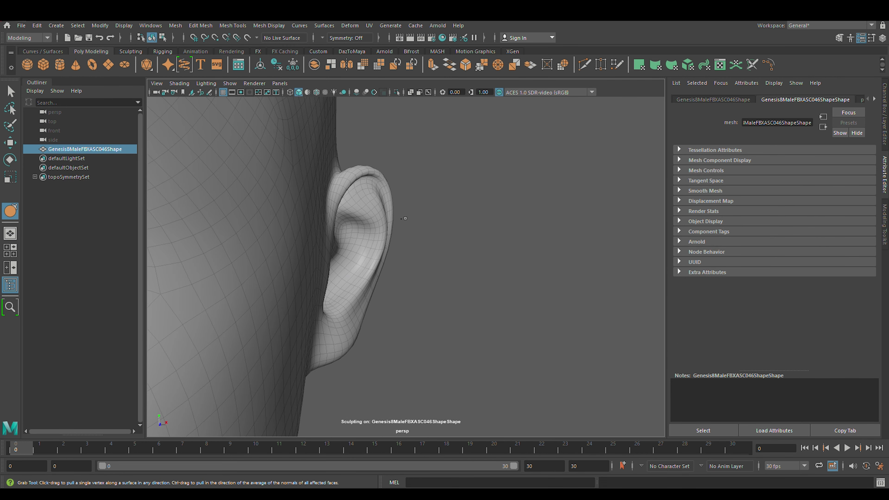
- Drag the ear's outer rim inward with the Grab tool so it sits flatter against the head
drag(357, 184, 342, 344)
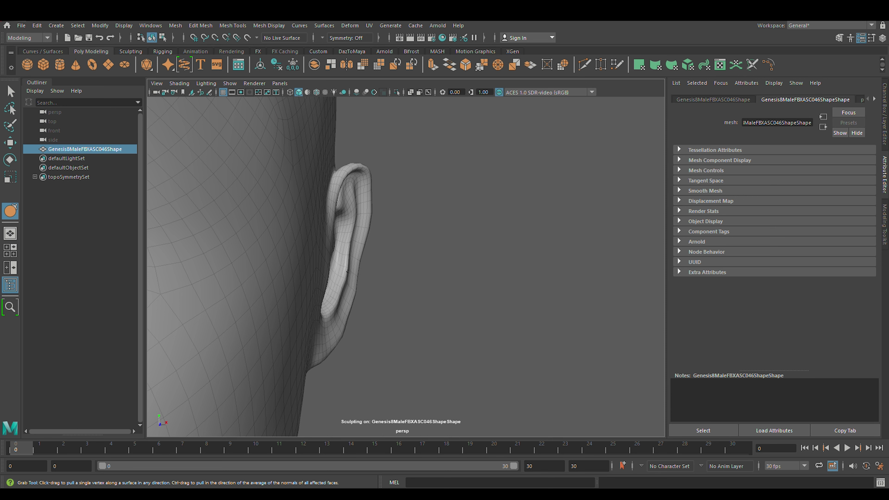
scroll(333, 344, down, 3)
alt+drag(306, 373, 337, 327)
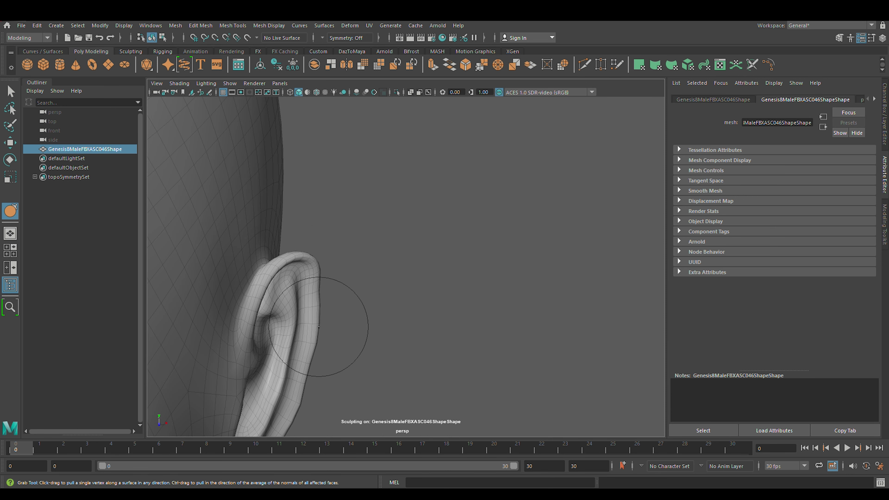
scroll(314, 361, up, 3)
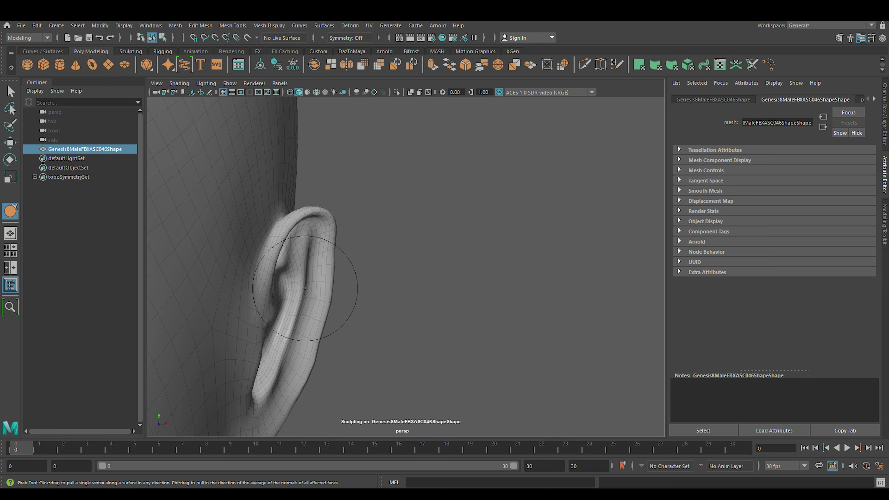
alt+drag(280, 258, 271, 239)
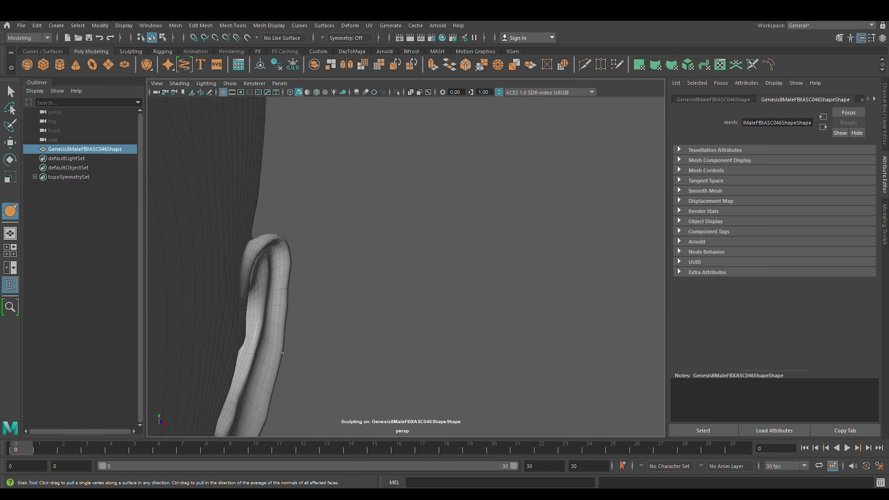
alt+drag(261, 423, 288, 312)
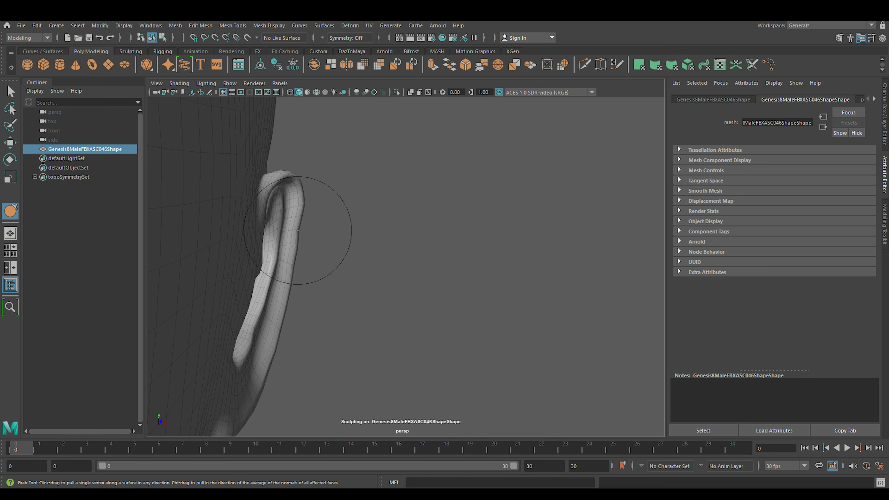
- Check the flattened ear from the front and edge-on from behind, then move toward Edge component mode
alt+drag(298, 231, 392, 253)
scroll(402, 261, up, 2)
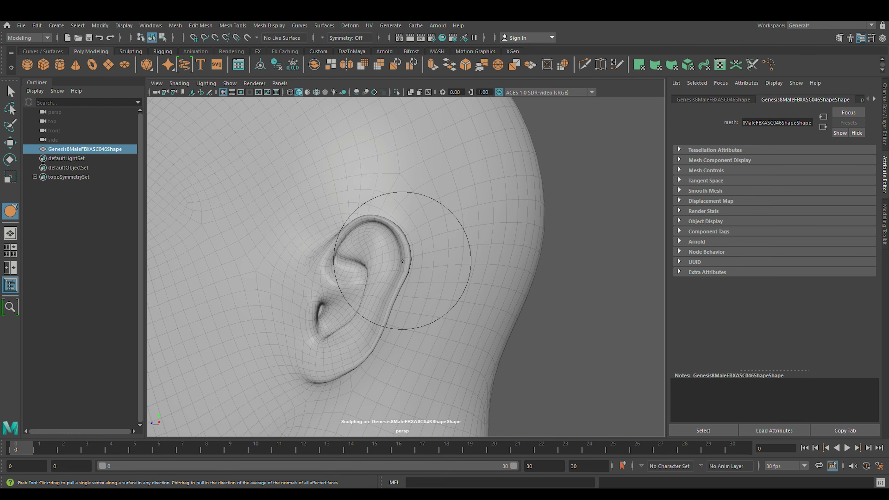
mouse_move(335, 242)
alt+mouse_down()
mouse_move(294, 304)
mouse_move(492, 235)
alt+mouse_up()
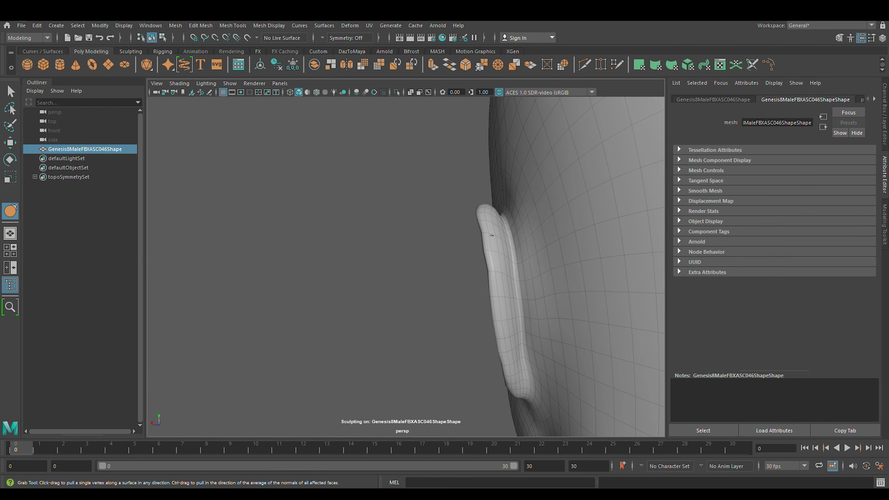
alt+drag(508, 383, 392, 283)
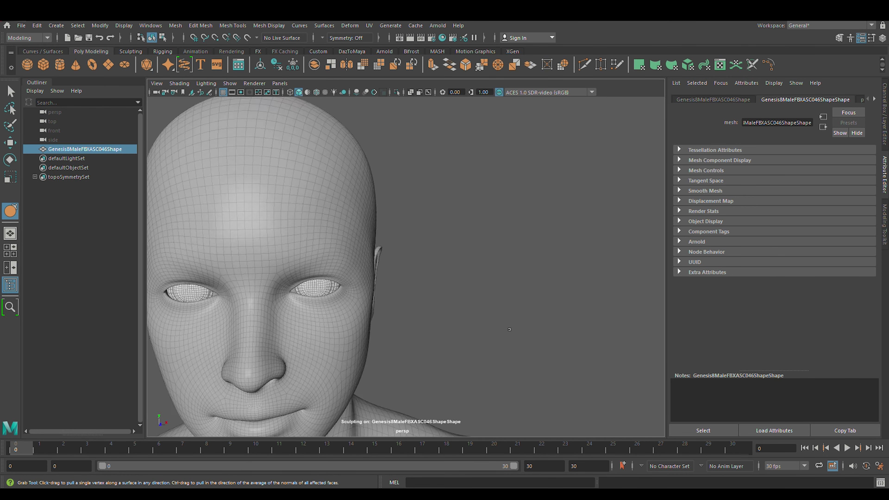
scroll(392, 283, down, 3)
click(11, 142)
- Switch to whole-object selection and split the head mesh apart with Mesh > Separate
right_drag(425, 240, 407, 177)
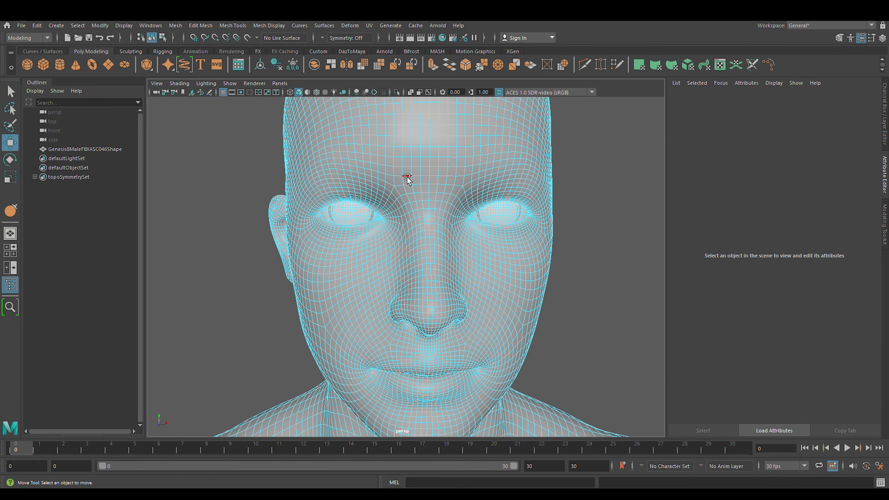
scroll(407, 177, up, 3)
scroll(462, 218, up, 2)
click(175, 25)
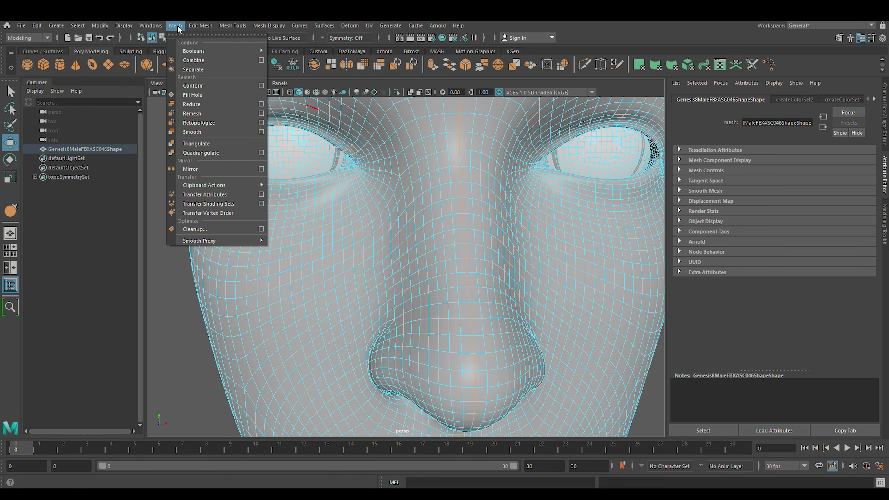
shift+right_drag(350, 156, 454, 207)
scroll(399, 238, down, 5)
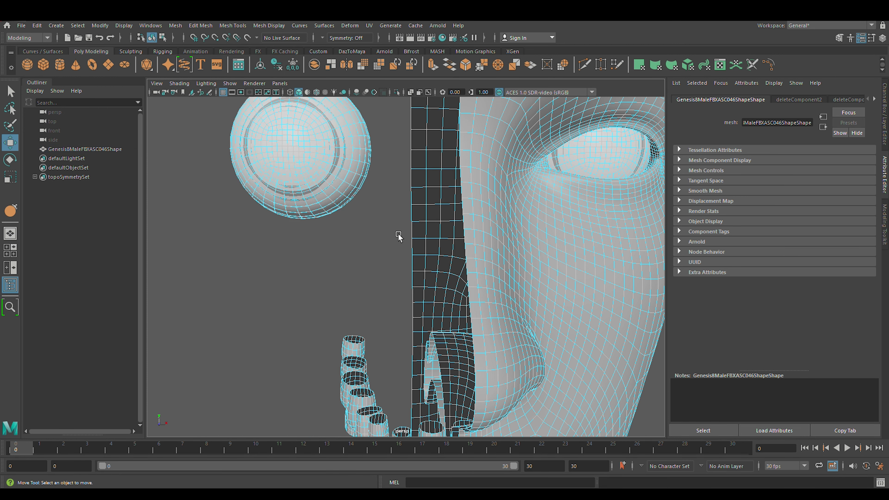
key(F8)
scroll(403, 264, down, 2)
scroll(388, 212, up, 1)
scroll(388, 213, up, 4)
right_click(436, 228)
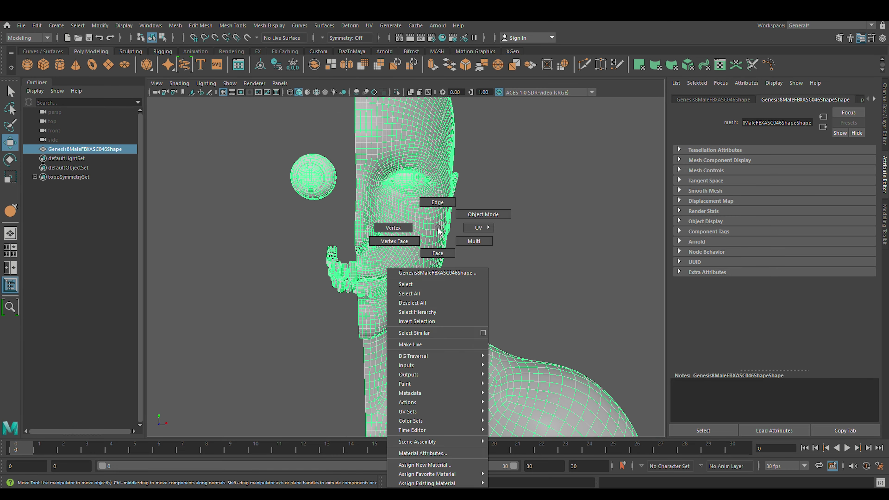
click(175, 25)
click(190, 73)
- Mirror the head across X with Cut Geometry and a 0.100 merge threshold
click(175, 26)
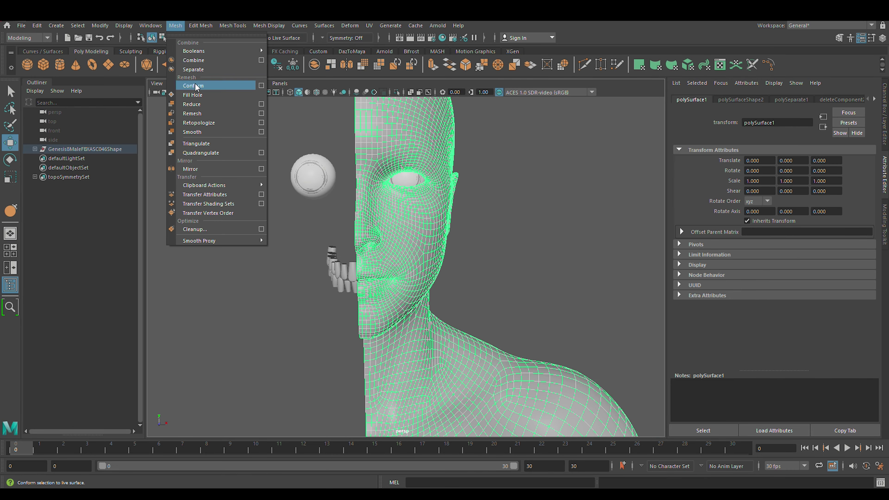
click(266, 150)
click(340, 406)
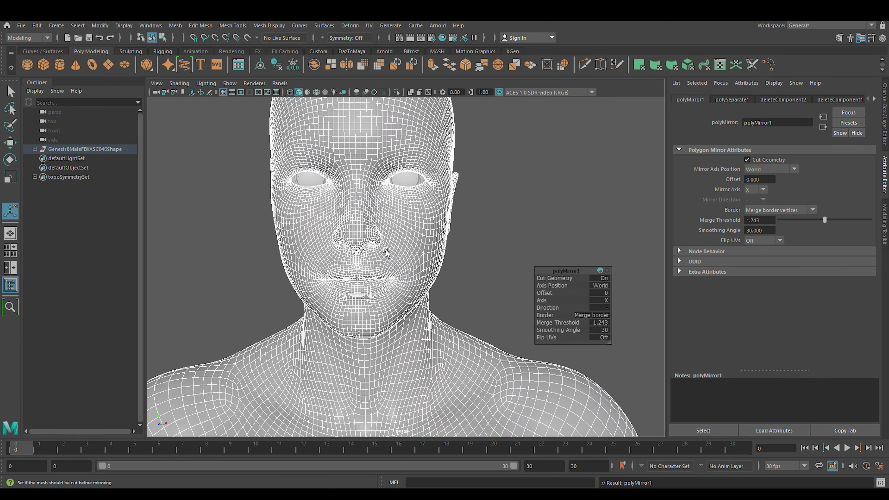
scroll(364, 282, up, 5)
alt+drag(371, 274, 364, 283)
key(Return)
key(q)
- Clear the selection and inspect the mirrored seam from the back of the head
scroll(492, 236, down, 3)
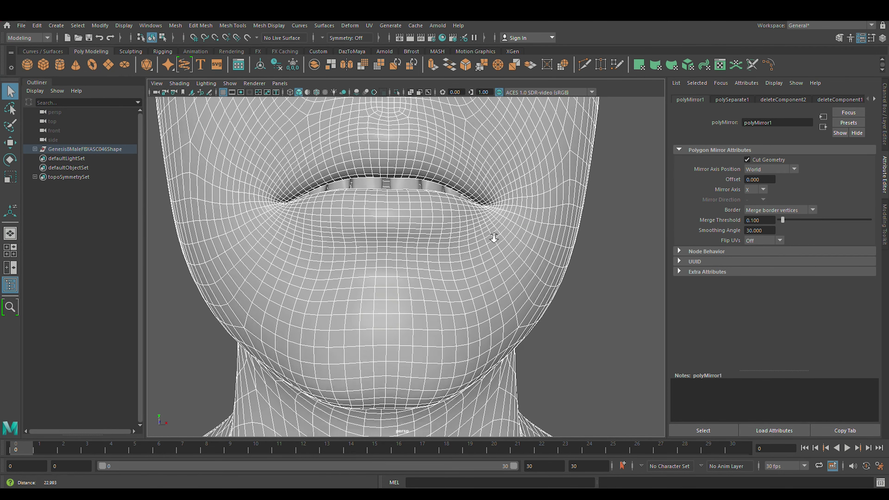
click(520, 253)
scroll(471, 228, down, 10)
scroll(451, 349, up, 8)
mouse_move(451, 350)
alt+mouse_down()
mouse_move(506, 165)
mouse_move(433, 314)
mouse_move(357, 312)
mouse_move(583, 310)
mouse_move(413, 346)
mouse_move(350, 281)
alt+mouse_up()
- Turn on Topology symmetry using the head's centre edge and switch to the Grab sculpting brush
click(350, 280)
click(346, 111)
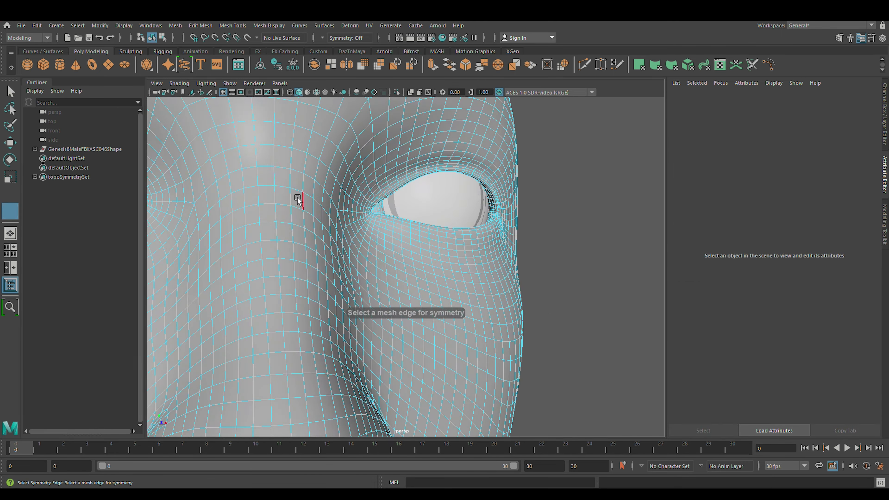
click(374, 205)
click(233, 25)
mouse_move(251, 162)
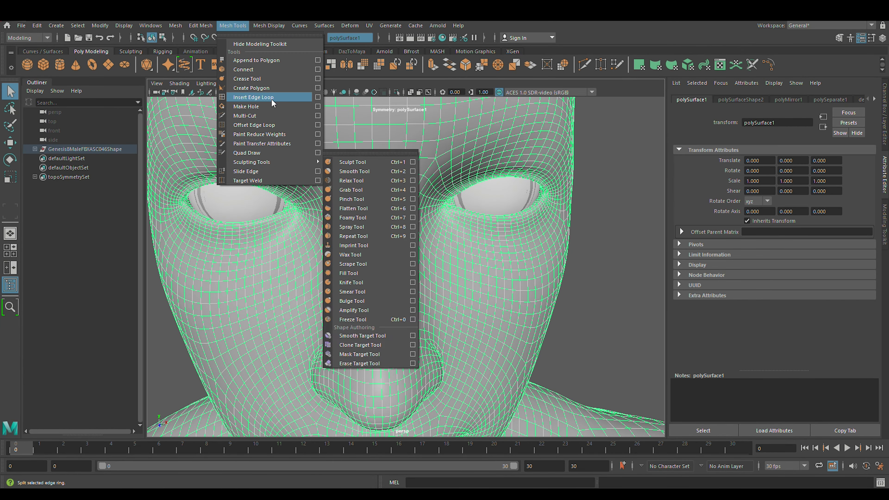
click(351, 190)
- Reshape the ear with the Grab brush, checking it from below, the side and edge-on
alt+drag(352, 190, 391, 218)
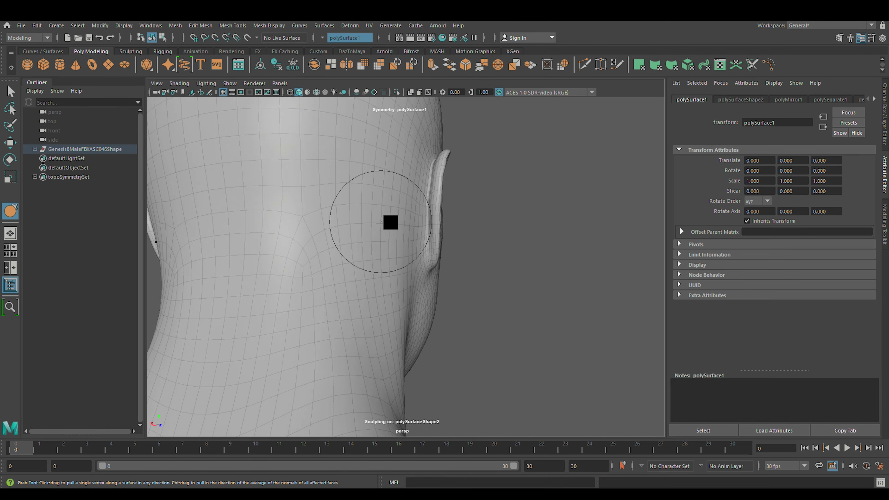
scroll(391, 218, up, 3)
scroll(362, 188, down, 3)
alt+drag(343, 195, 389, 255)
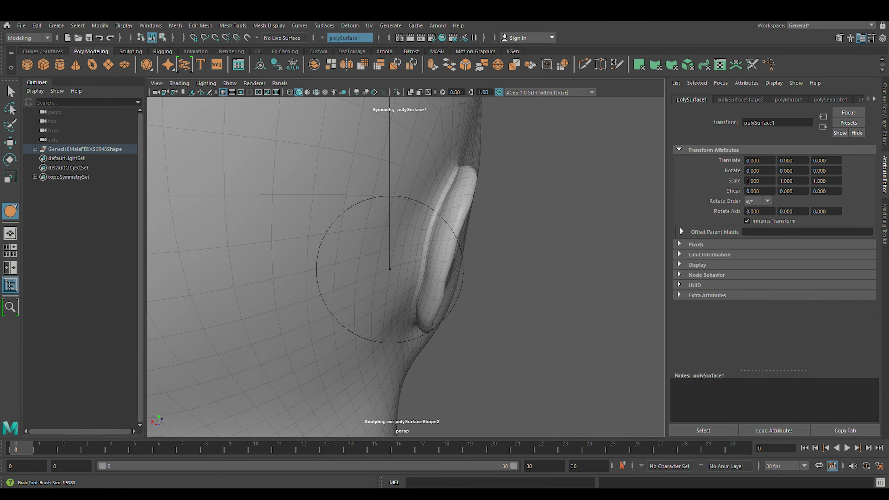
mouse_move(455, 264)
alt+mouse_down()
mouse_move(371, 306)
mouse_move(474, 278)
alt+mouse_up()
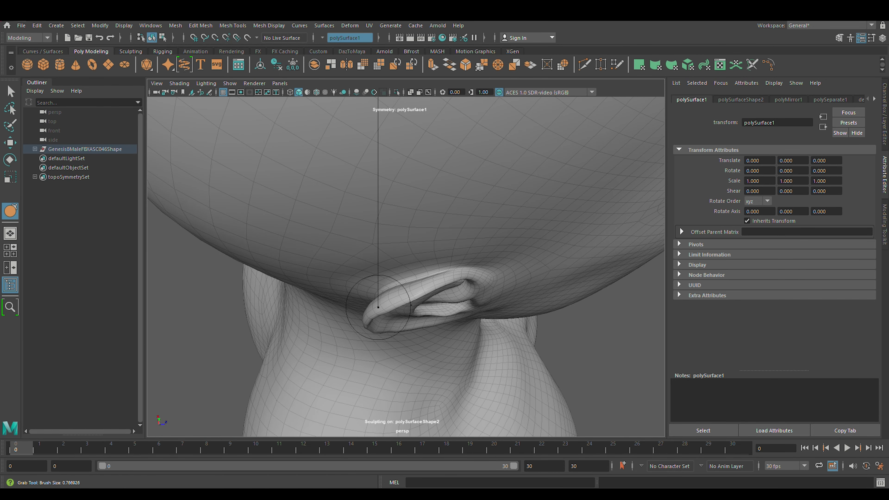
alt+drag(493, 239, 457, 251)
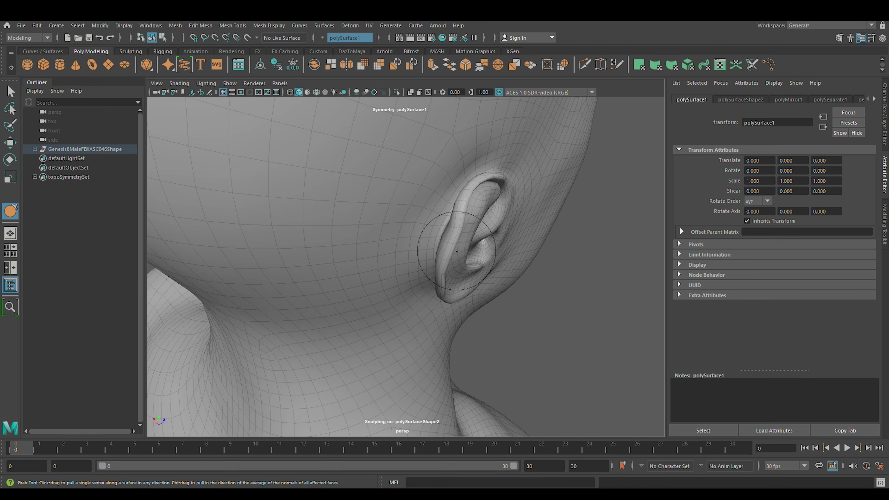
alt+drag(453, 294, 471, 224)
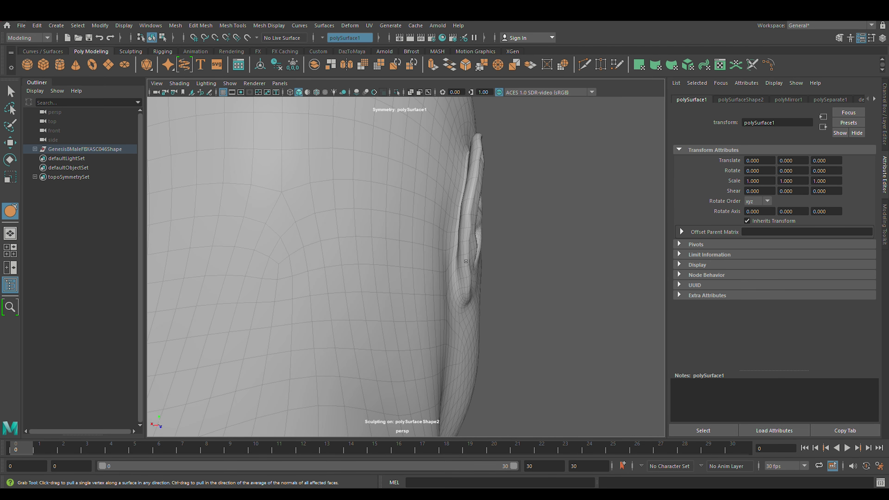
alt+drag(466, 262, 392, 278)
scroll(373, 212, down, 3)
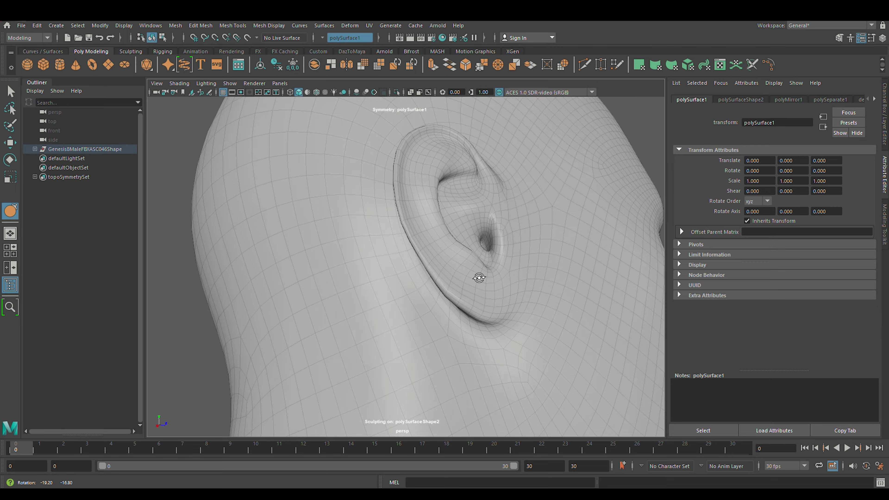
alt+drag(476, 278, 465, 217)
mouse_move(414, 300)
alt+mouse_down()
mouse_move(464, 251)
mouse_move(556, 215)
alt+mouse_up()
- Select the head mesh and export it with File > Export All, saving it under My Computer
key(f)
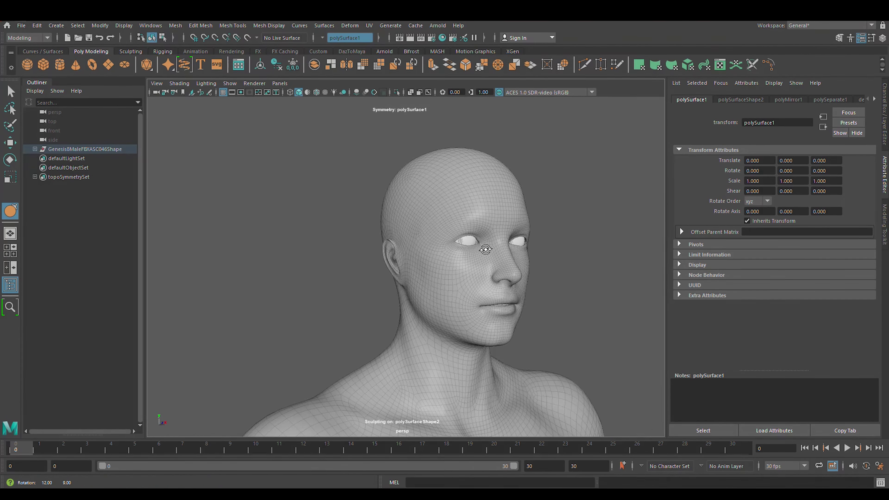
key(w)
click(596, 163)
click(435, 224)
click(21, 25)
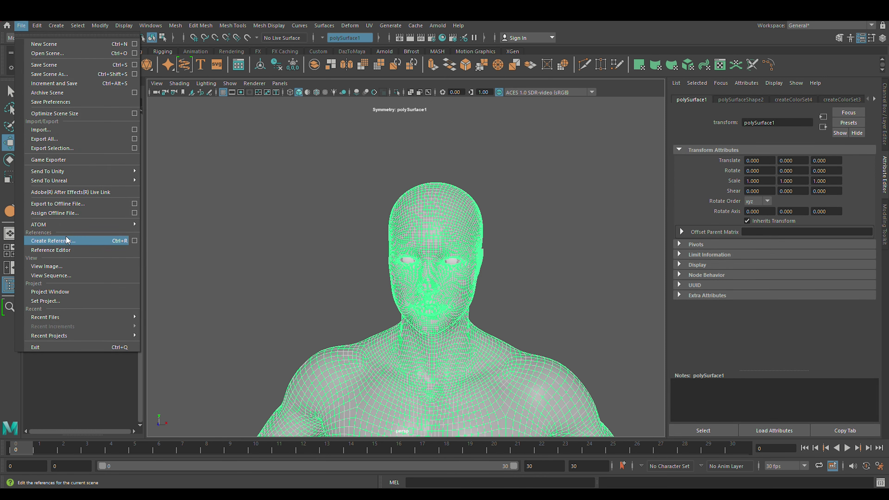
click(76, 139)
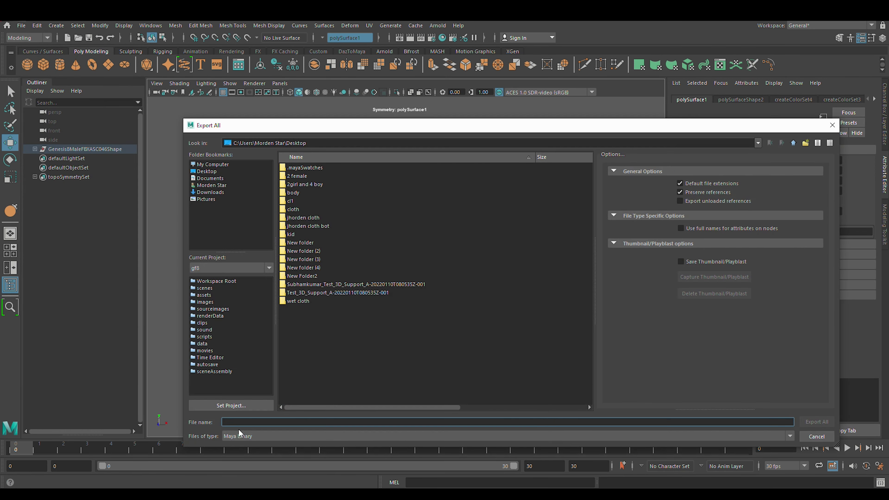
click(212, 164)
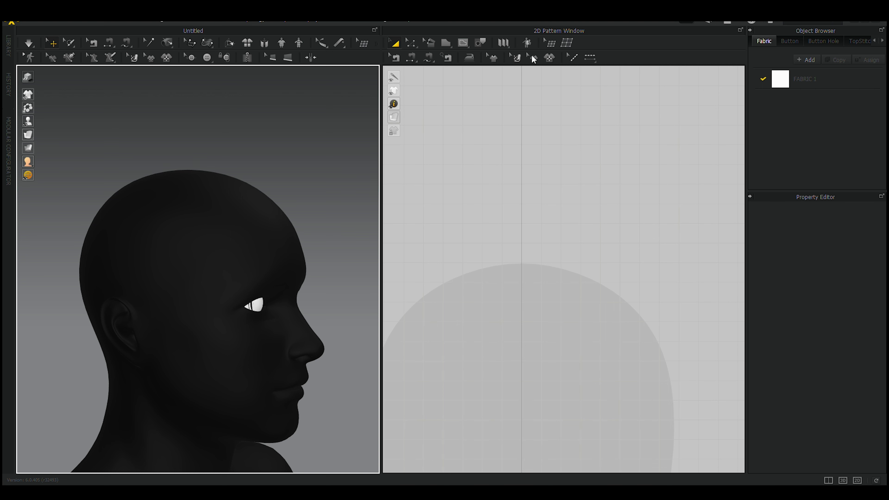
- Outline the half-head panel with the Polygon tool and curve its outer edge outward
scroll(564, 192, down, 5)
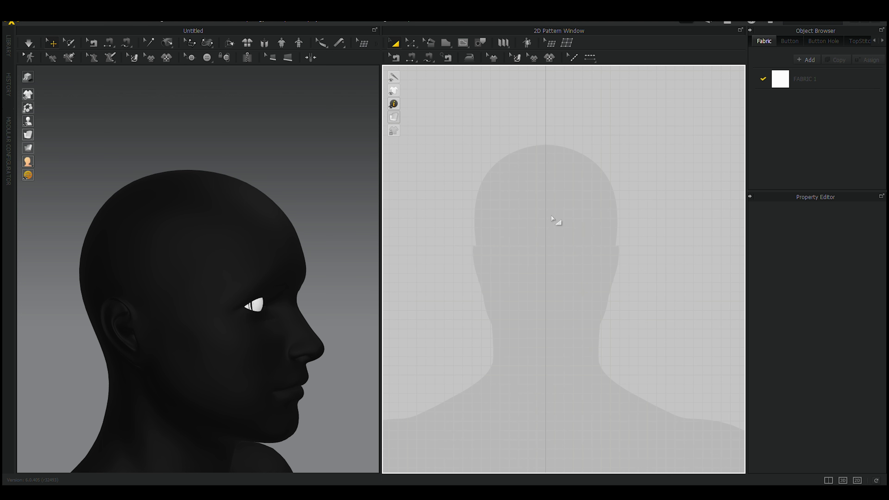
scroll(552, 218, up, 3)
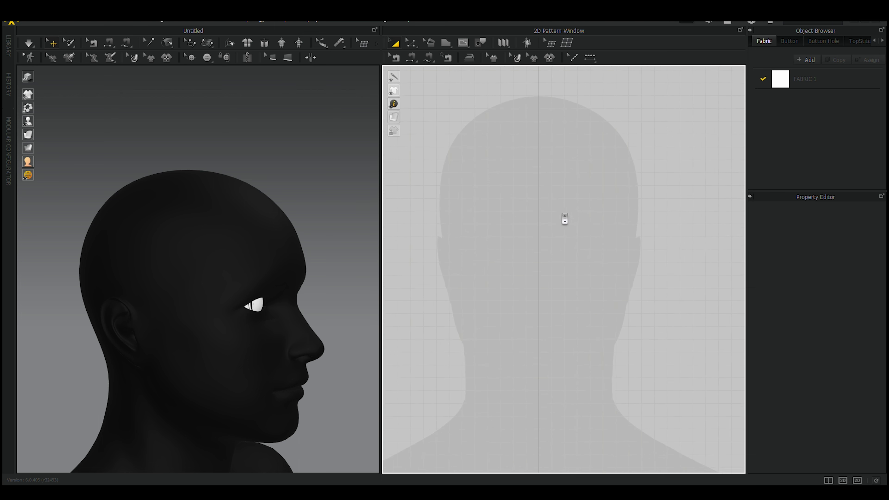
key(h)
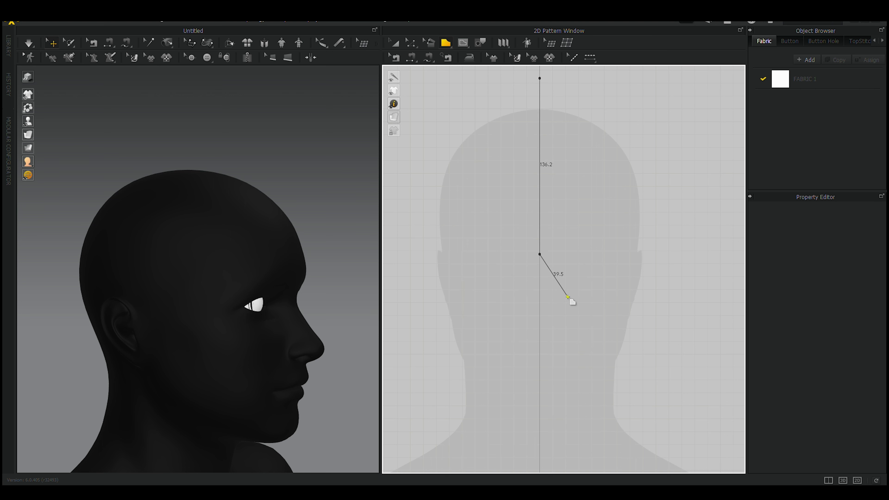
click(632, 350)
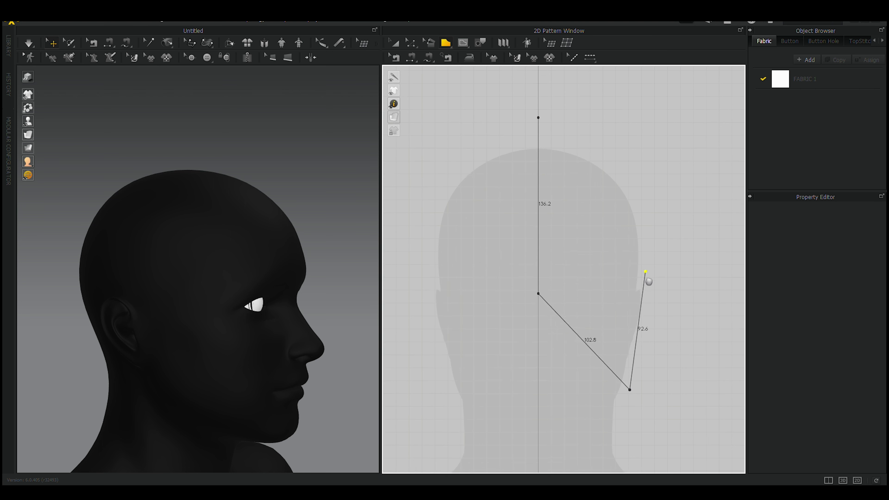
click(539, 175)
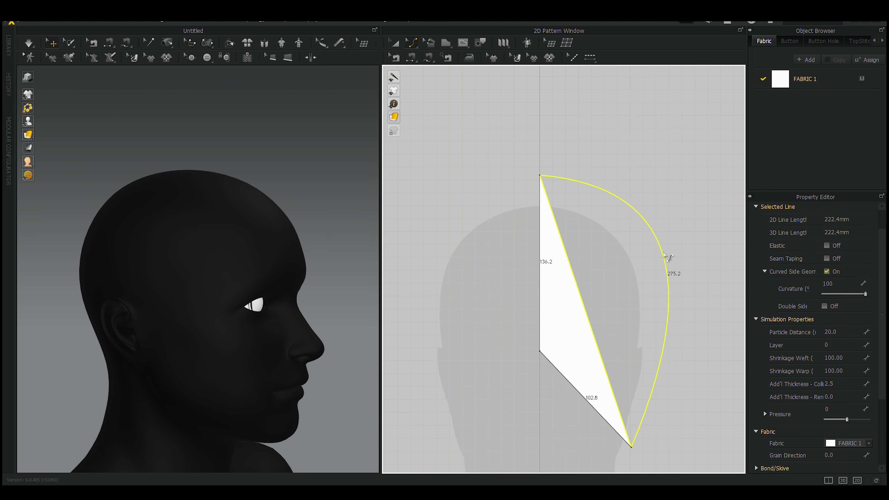
drag(664, 255, 662, 261)
- Create a linked symmetric copy of the head panel on the left, with sewing
right_click(574, 206)
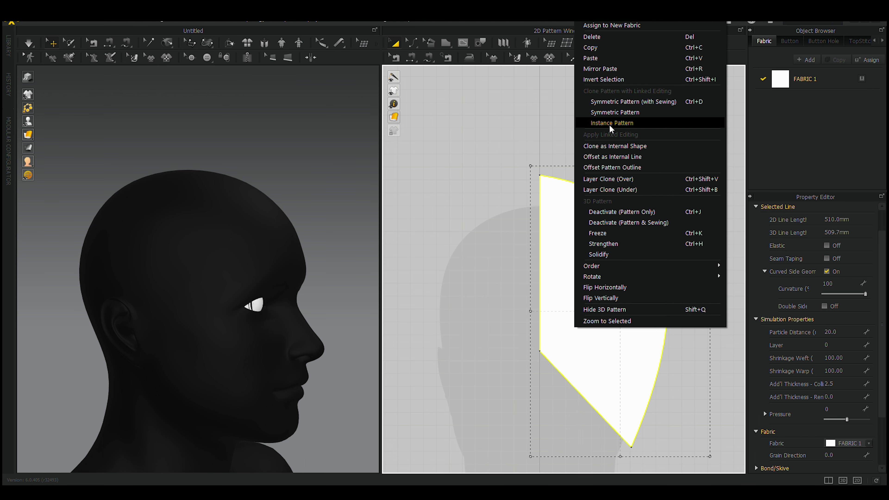
click(588, 121)
click(458, 310)
drag(597, 270, 604, 270)
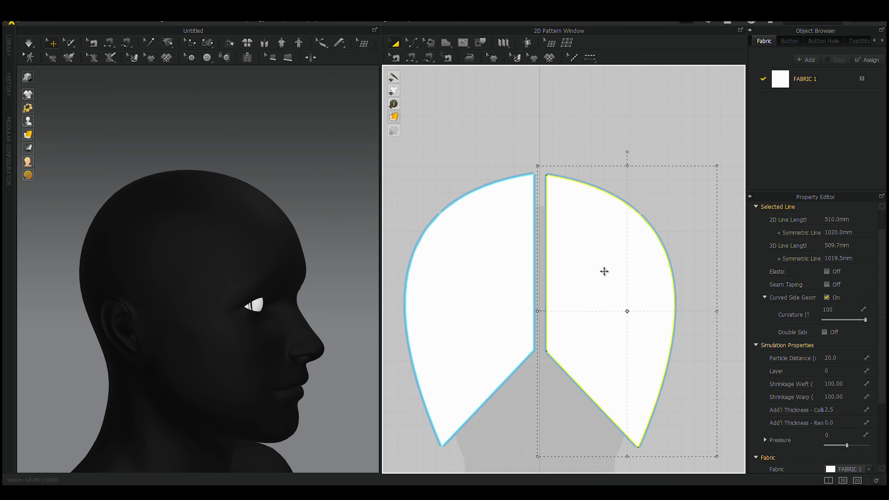
- Draw the lower face piece beneath the panels and mirror it into a linked left copy
right_drag(576, 399, 563, 259)
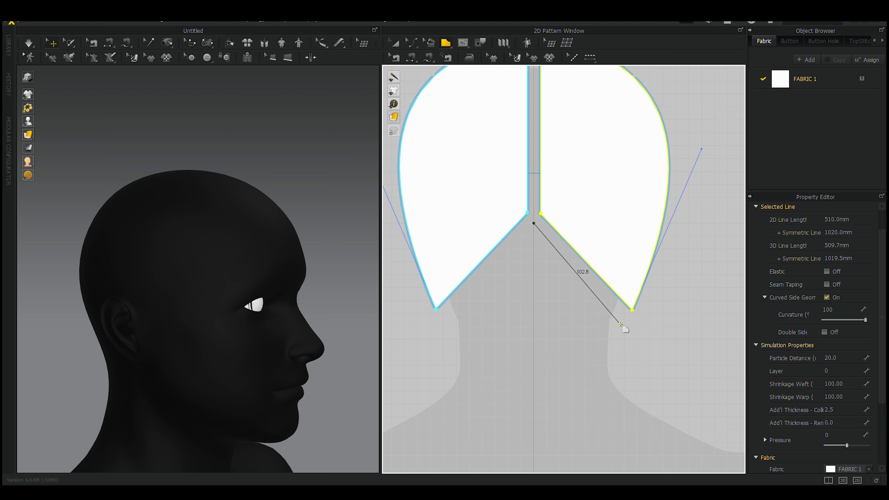
click(534, 223)
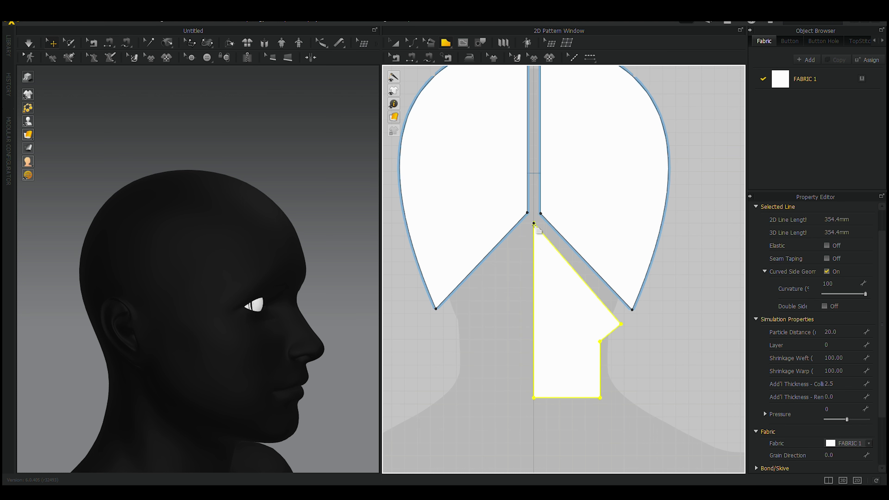
right_click(573, 342)
click(602, 129)
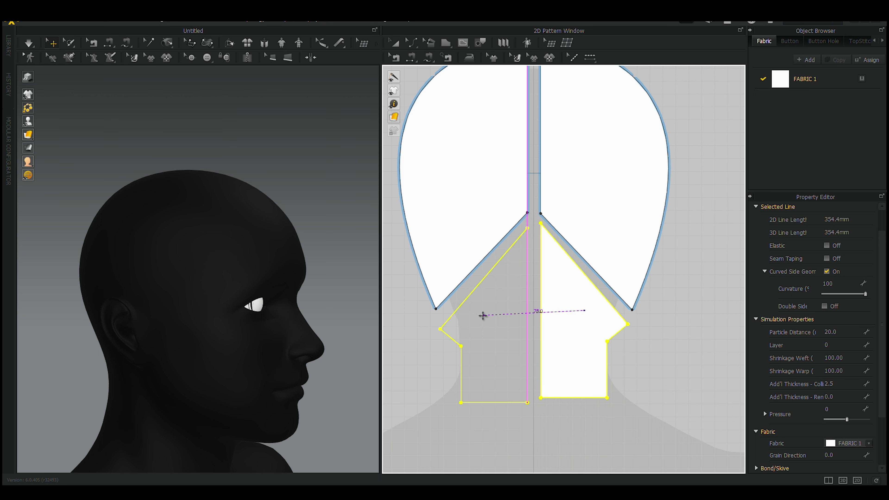
click(488, 315)
scroll(615, 357, down, 4)
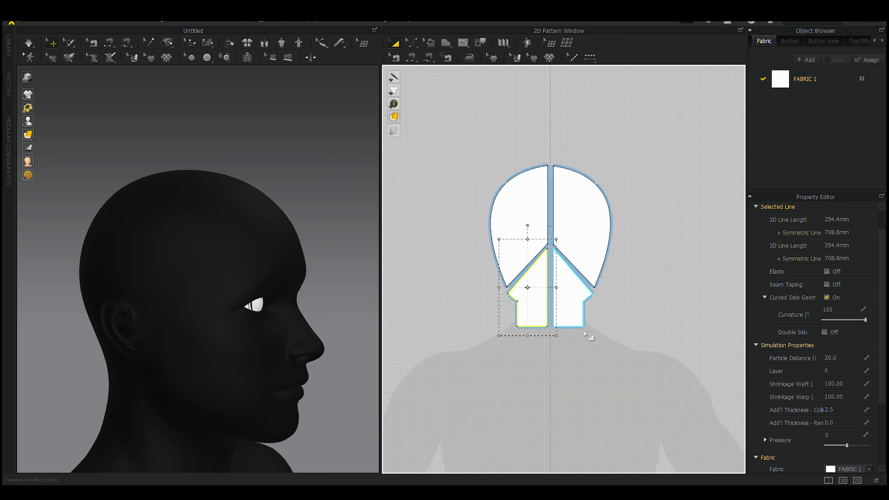
- Mirror-paste all four mask pieces and arrange the copy behind the avatar's head as back panels
drag(486, 178, 616, 336)
right_click(541, 245)
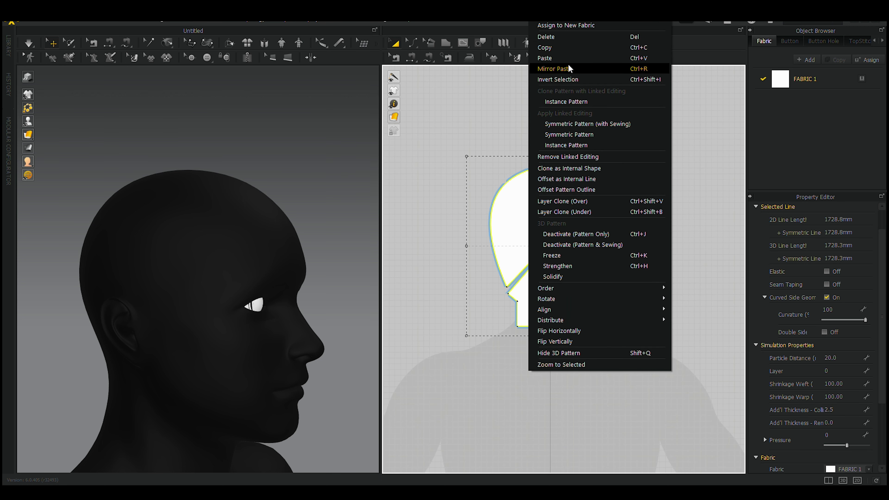
click(562, 65)
click(551, 246)
right_drag(245, 301, 273, 313)
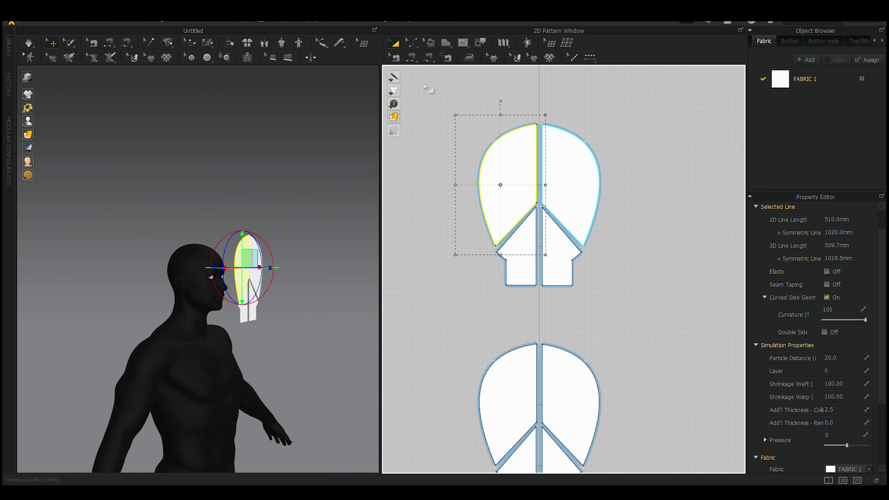
right_click(160, 280)
click(199, 131)
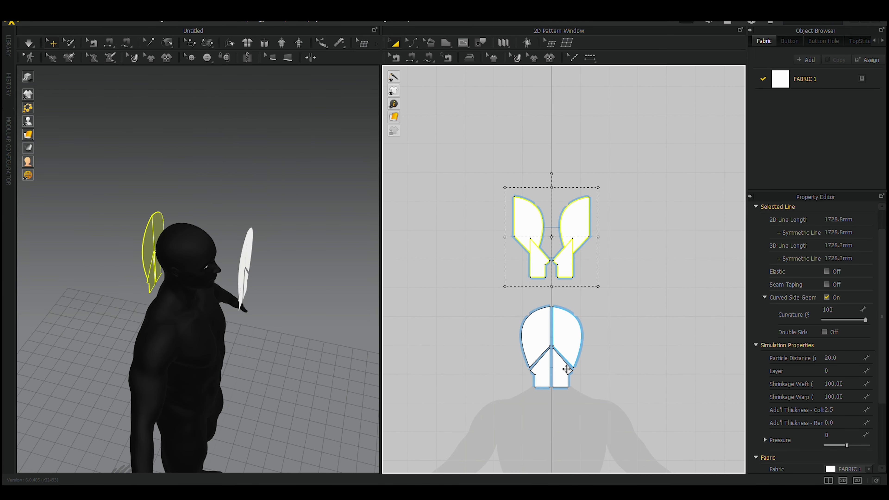
mouse_move(210, 315)
right_down()
mouse_move(240, 352)
mouse_move(267, 343)
right_up()
scroll(245, 281, up, 5)
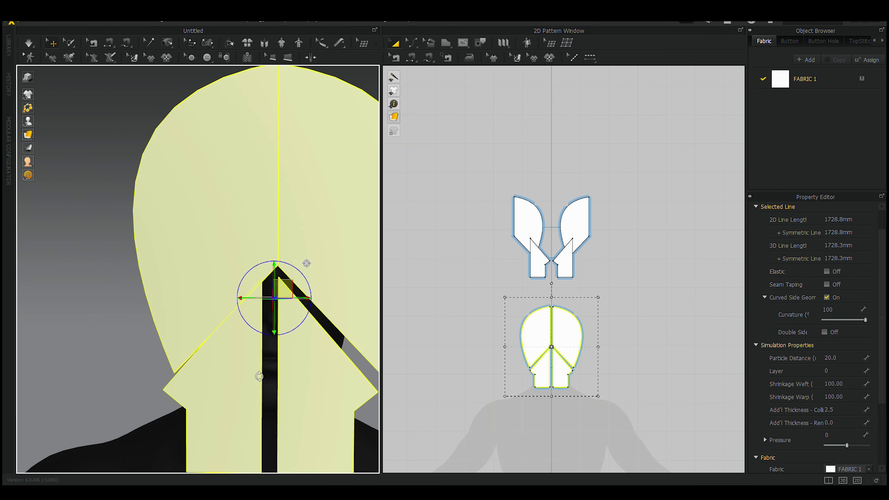
scroll(245, 280, up, 3)
- Sew the matching edges of the mask panels together with Segment Sewing
click(495, 165)
scroll(570, 294, up, 6)
click(586, 358)
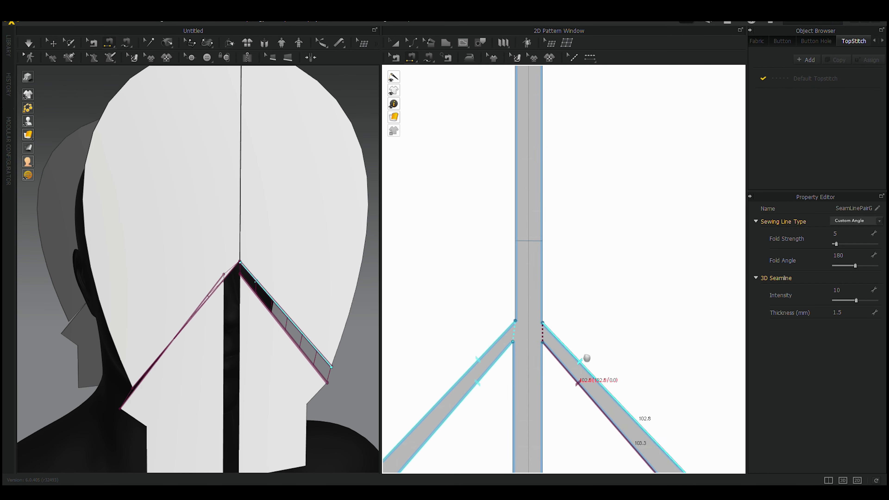
scroll(560, 245, down, 3)
scroll(568, 221, down, 3)
scroll(269, 291, up, 3)
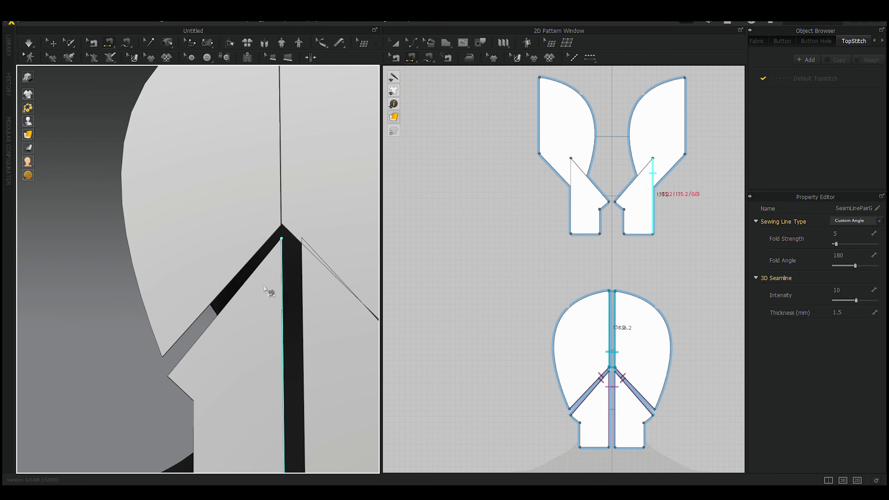
scroll(290, 307, down, 3)
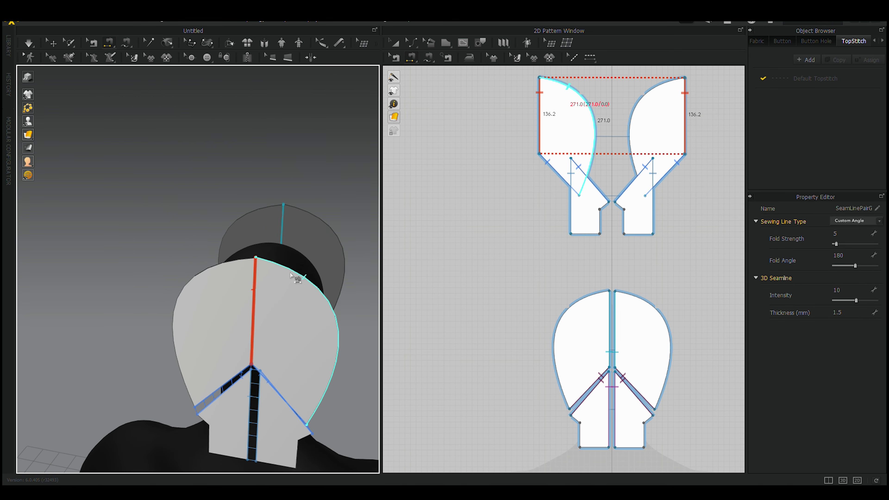
scroll(292, 308, up, 3)
scroll(292, 307, up, 2)
- Simulate the hood onto the head and check the drape from three-quarter and under-chin views
key(space)
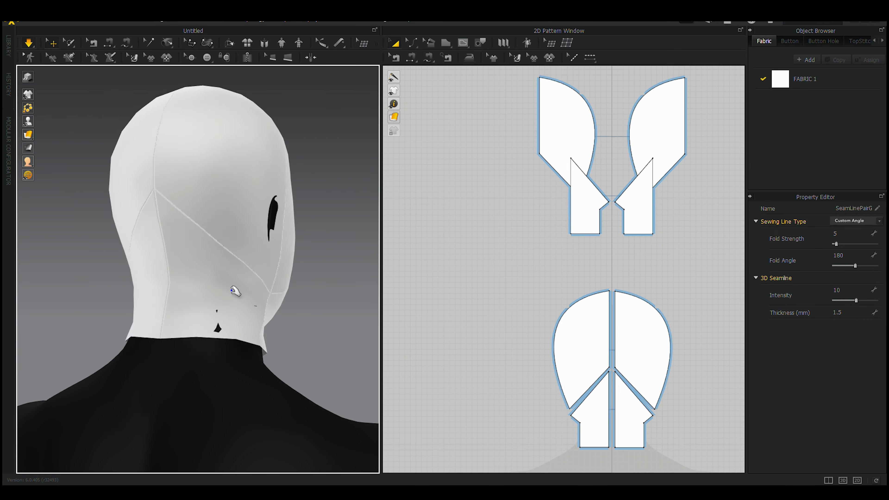
scroll(242, 248, up, 5)
right_drag(234, 252, 151, 294)
scroll(150, 294, down, 5)
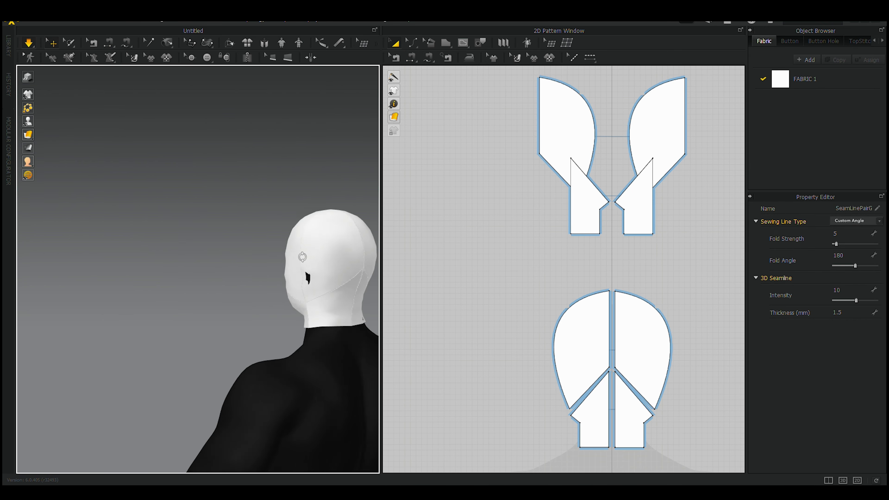
scroll(234, 278, up, 5)
right_drag(234, 278, 149, 169)
scroll(172, 313, down, 3)
scroll(262, 215, up, 5)
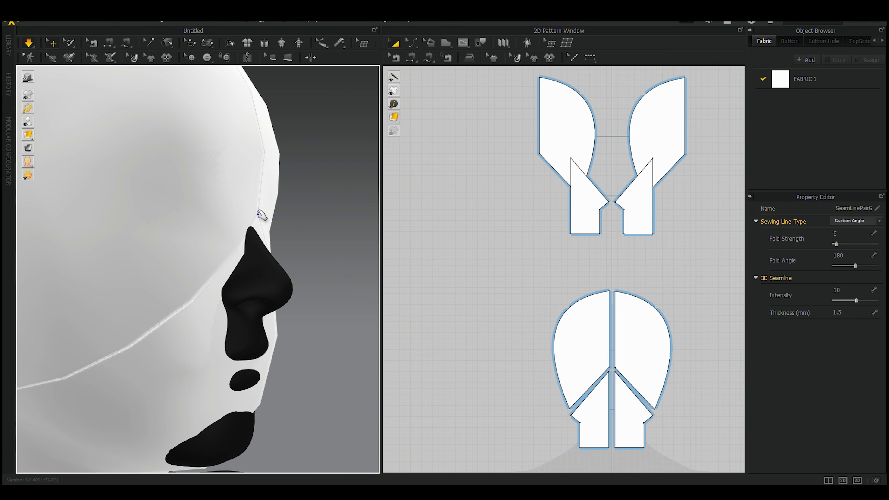
scroll(262, 215, down, 5)
right_drag(260, 279, 235, 263)
scroll(245, 267, up, 3)
- Select the lower face pieces and move the lower-left piece toward the centre
scroll(611, 199, up, 3)
click(611, 199)
scroll(598, 320, down, 2)
click(598, 320)
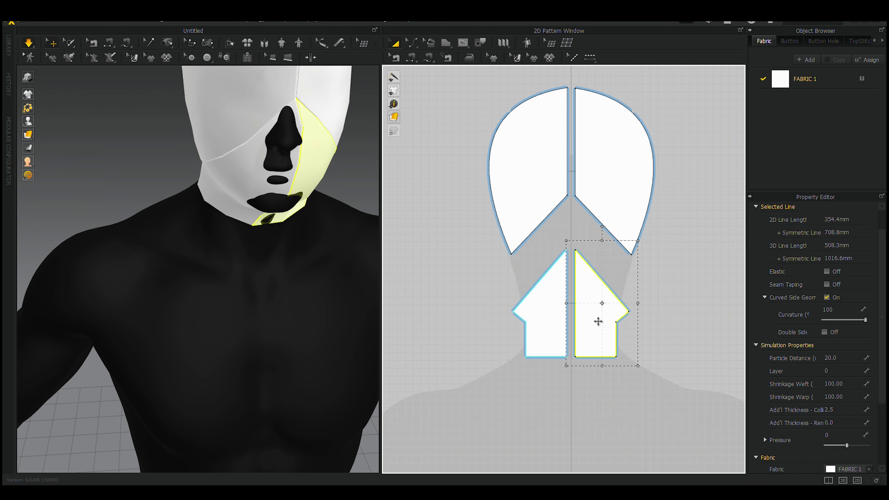
click(523, 329)
scroll(523, 329, up, 2)
scroll(475, 306, down, 4)
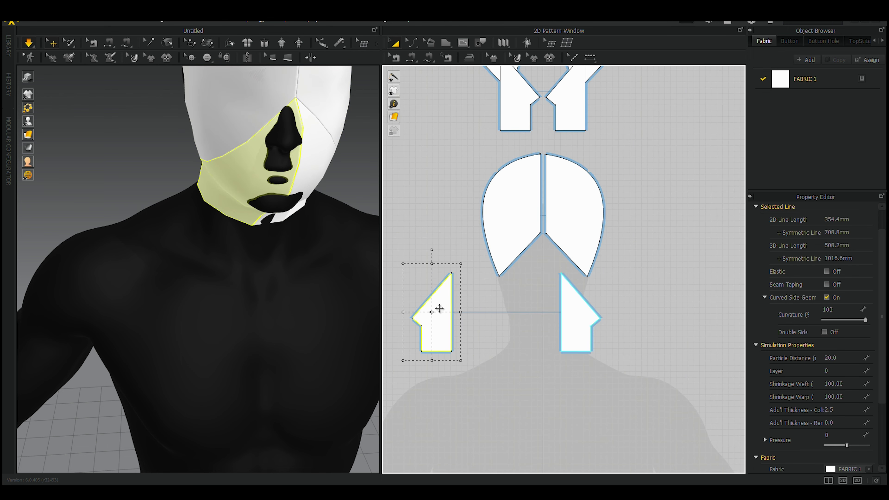
drag(439, 309, 499, 308)
- Pull the inner corners of both lower pieces toward the centre line
click(540, 389)
scroll(563, 270, up, 2)
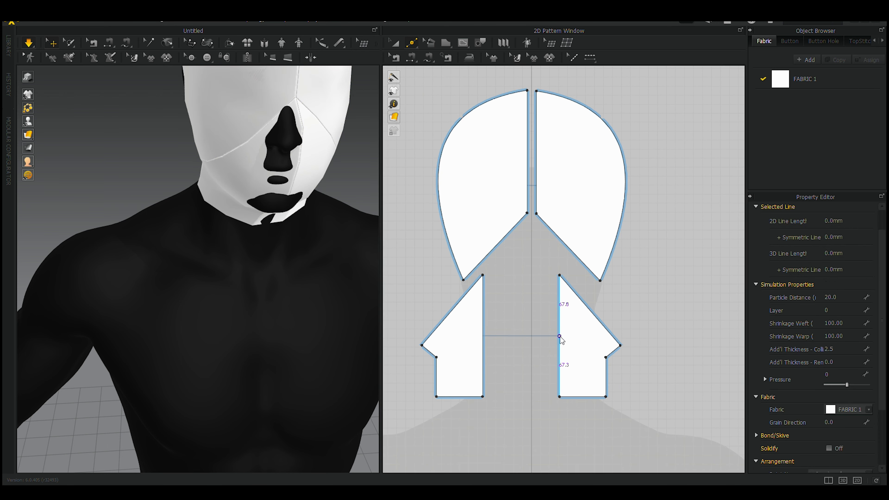
drag(560, 335, 531, 336)
mouse_move(272, 265)
right_down()
mouse_move(284, 314)
mouse_move(252, 318)
right_up()
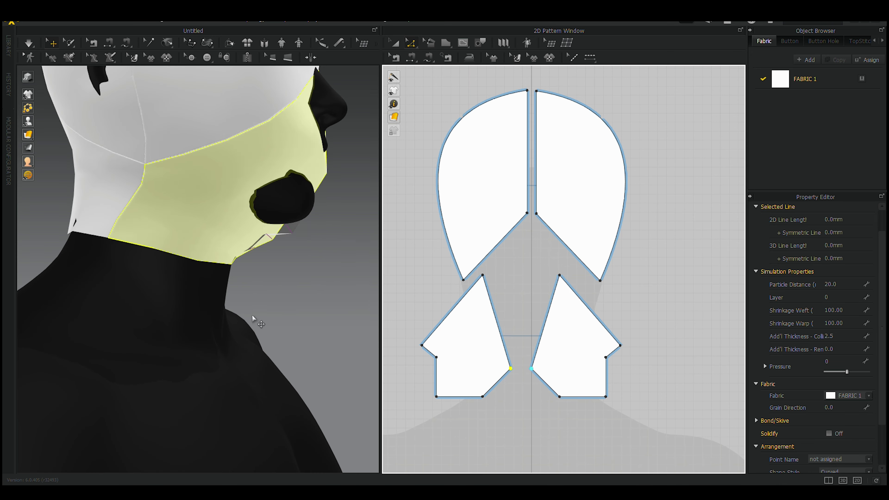
mouse_move(265, 182)
right_down()
mouse_move(200, 311)
mouse_move(199, 180)
mouse_move(183, 285)
mouse_move(261, 317)
right_up()
- Add an extra point on the lower piece's inner edge and view the lower mask piece
scroll(261, 317, up, 5)
scroll(261, 317, up, 3)
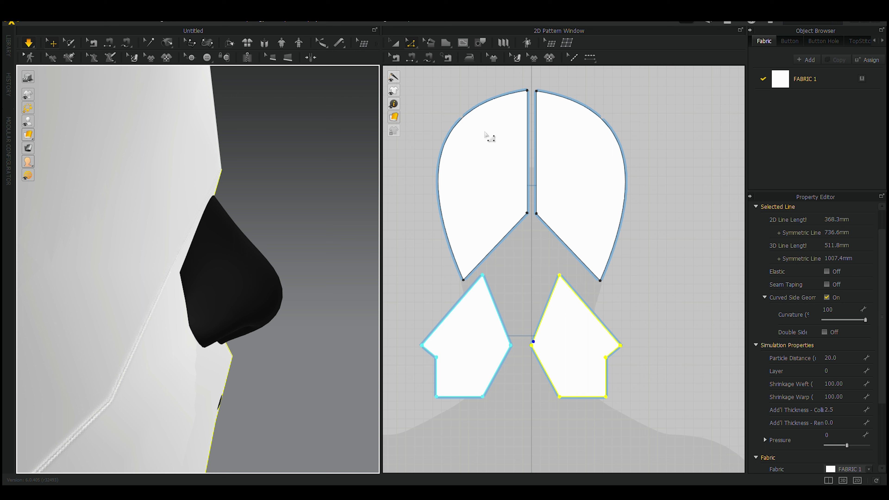
click(496, 307)
scroll(238, 258, down, 5)
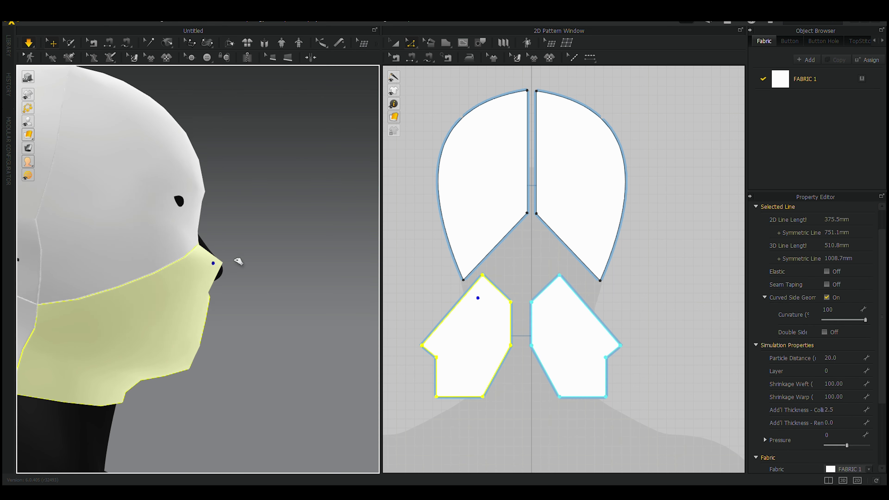
right_drag(238, 258, 148, 256)
scroll(148, 257, up, 3)
scroll(566, 269, down, 5)
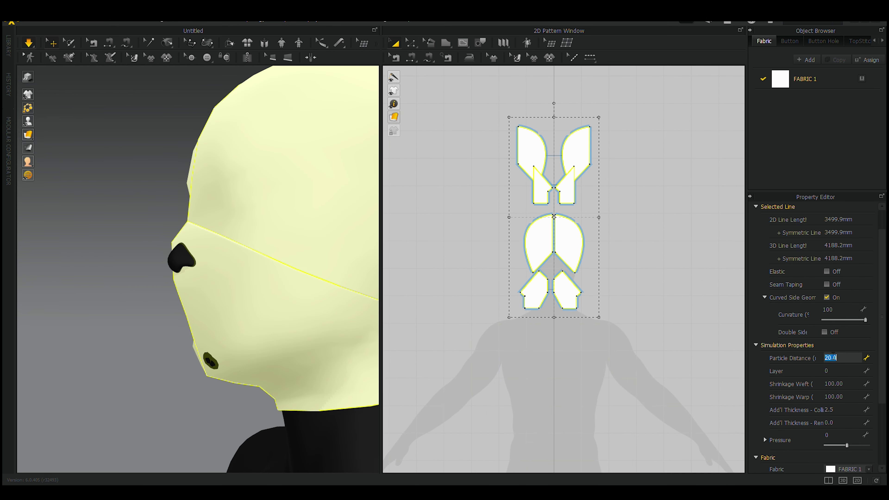
- Check the mask from several angles, then bend the lower piece's inner cut line into a curve
scroll(168, 297, down, 3)
mouse_move(145, 293)
right_down()
mouse_move(213, 324)
mouse_move(255, 155)
right_up()
scroll(212, 324, down, 3)
scroll(317, 222, up, 3)
mouse_move(317, 223)
right_down()
mouse_move(135, 274)
mouse_move(203, 267)
right_up()
middle_drag(203, 267, 172, 221)
right_drag(236, 252, 321, 230)
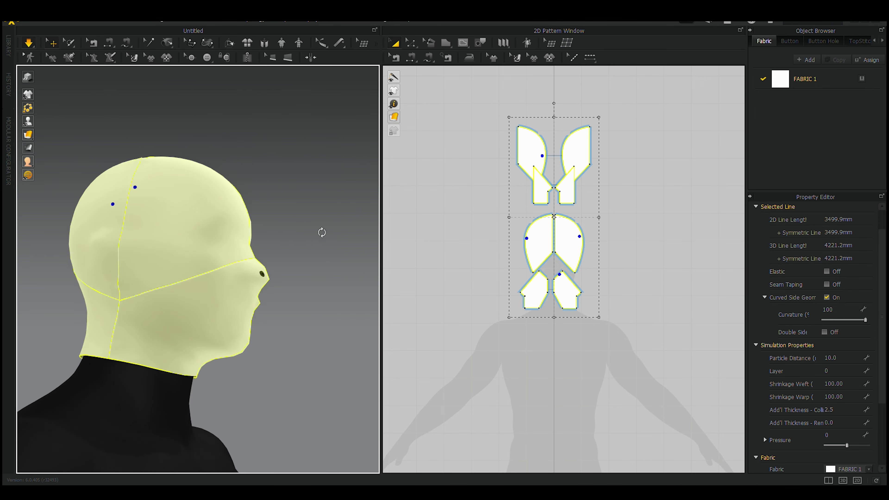
scroll(634, 301, up, 5)
click(499, 321)
drag(499, 322, 492, 318)
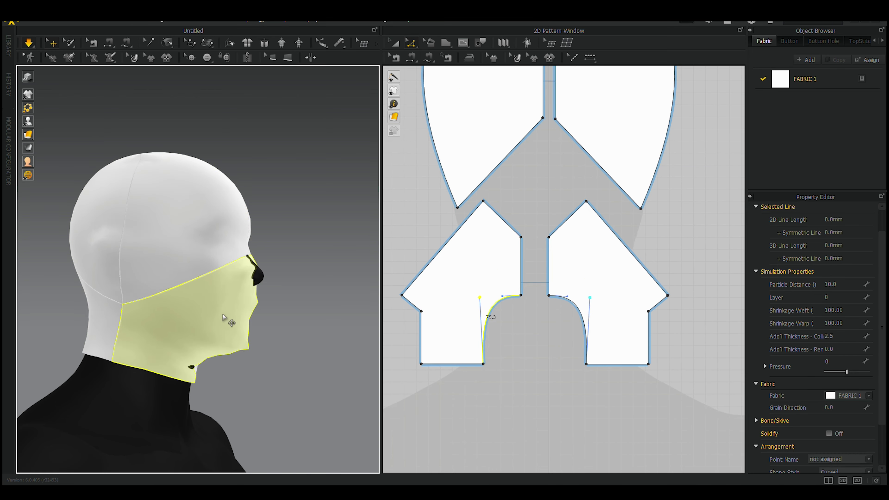
- Curve the upper inner edges of both lower face pieces, undoing the last curve change
scroll(196, 266, up, 3)
drag(488, 302, 493, 318)
right_drag(353, 385, 225, 414)
mouse_move(245, 281)
right_down()
mouse_move(278, 258)
mouse_move(196, 290)
right_up()
click(490, 205)
click(218, 282)
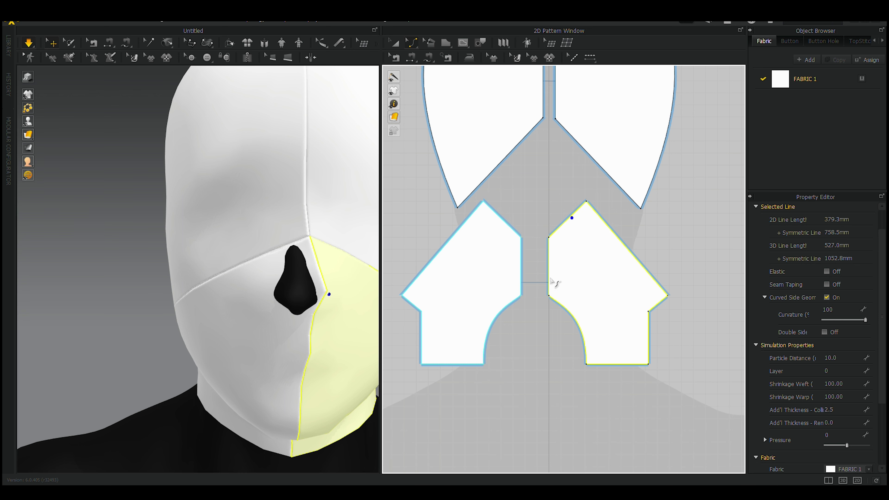
drag(549, 268, 538, 269)
mouse_move(266, 280)
right_down()
mouse_move(321, 326)
mouse_move(214, 334)
right_up()
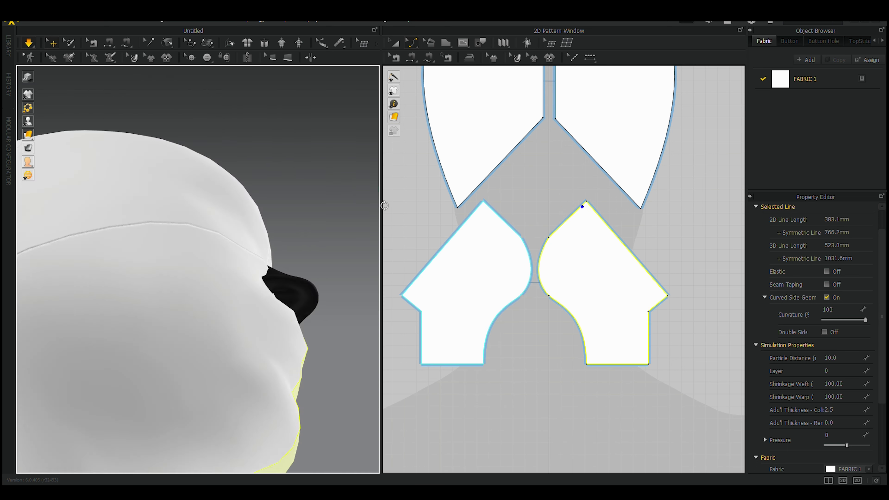
mouse_move(252, 266)
right_down()
mouse_move(324, 299)
mouse_move(308, 281)
right_up()
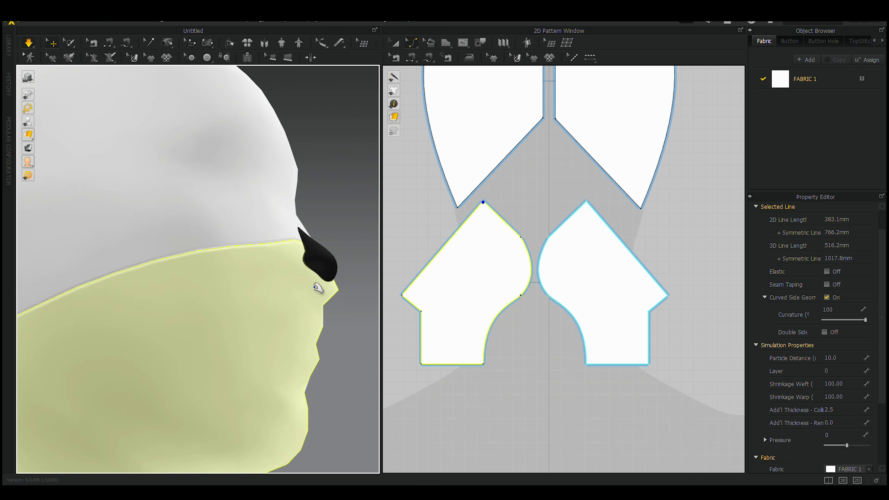
click(529, 277)
key(ctrl+z)
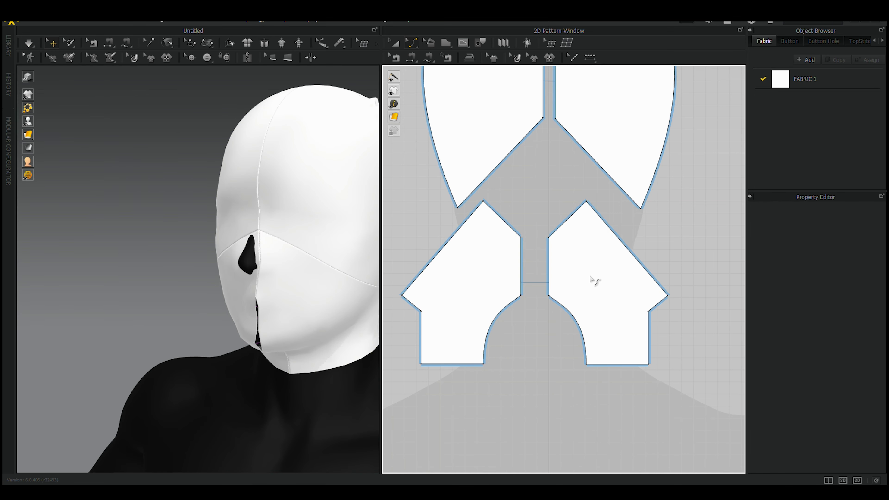
- Shift the right lower face piece further right and re-simulate to drape the mask
click(395, 43)
drag(589, 272, 615, 271)
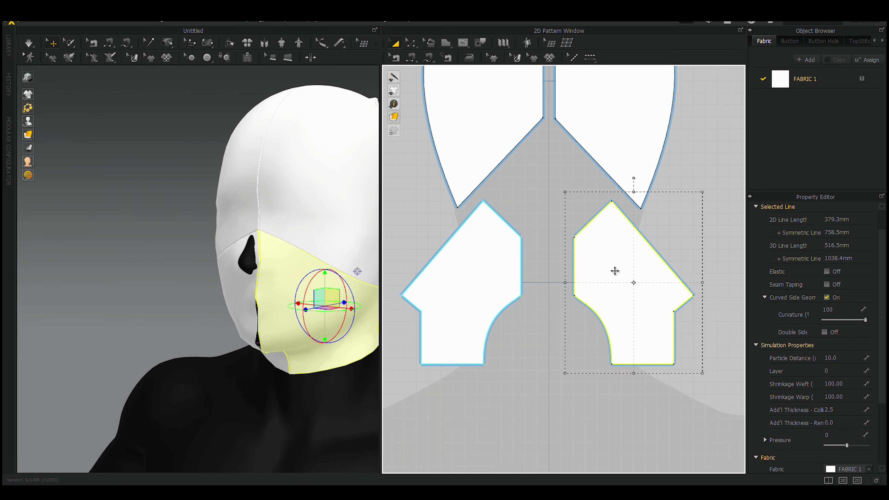
key(space)
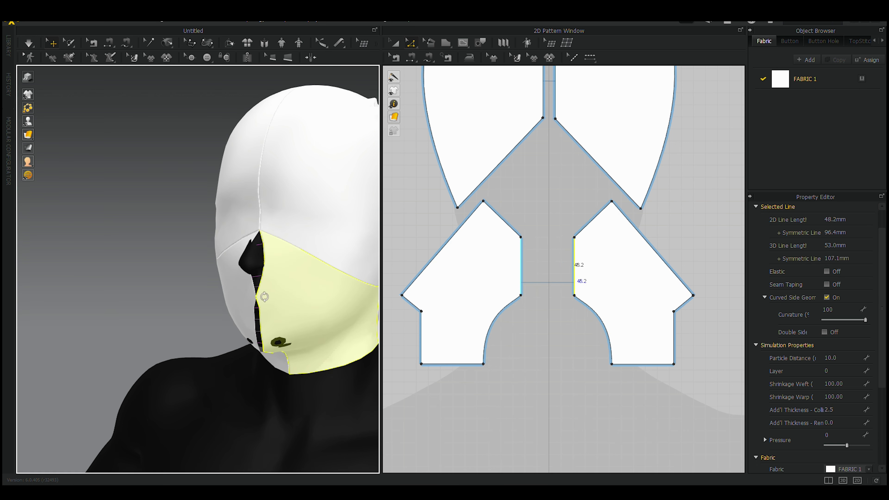
key(ctrl+z)
key(ctrl+z)
key(space)
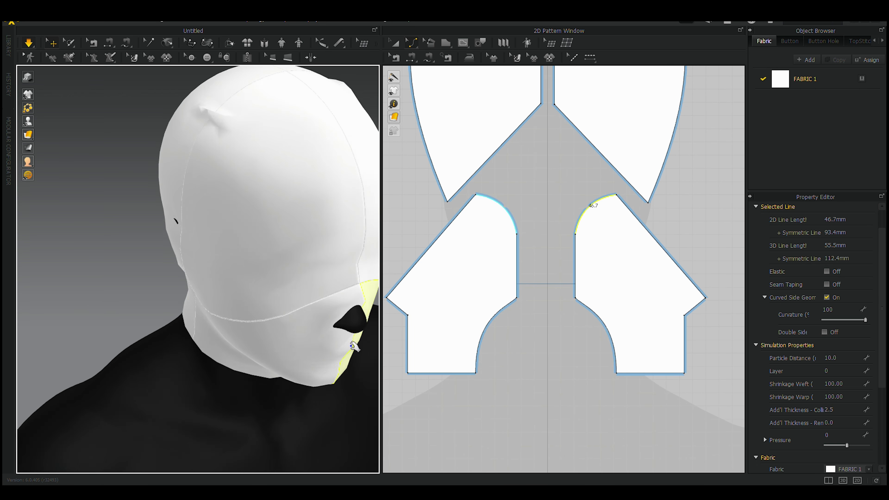
mouse_move(273, 245)
right_down()
mouse_move(319, 314)
mouse_move(266, 224)
right_up()
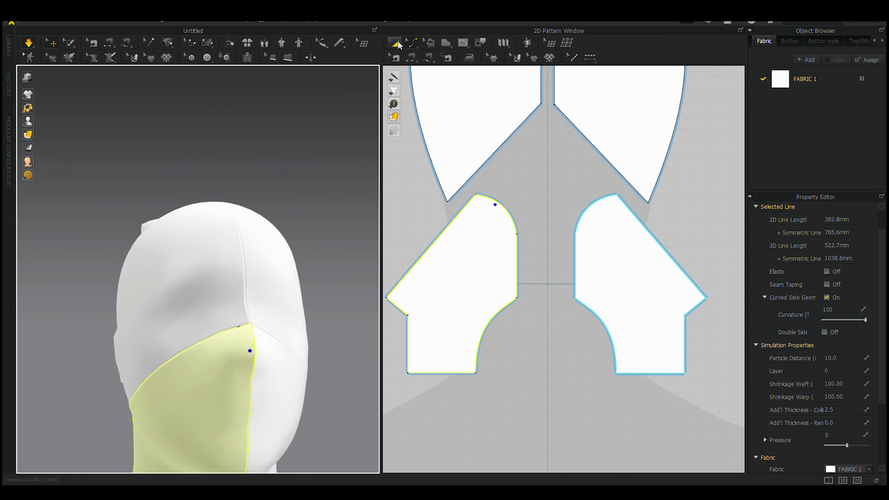
- Add a point splitting the left lower piece's outline curve, then select all pieces
click(411, 42)
drag(524, 237, 445, 450)
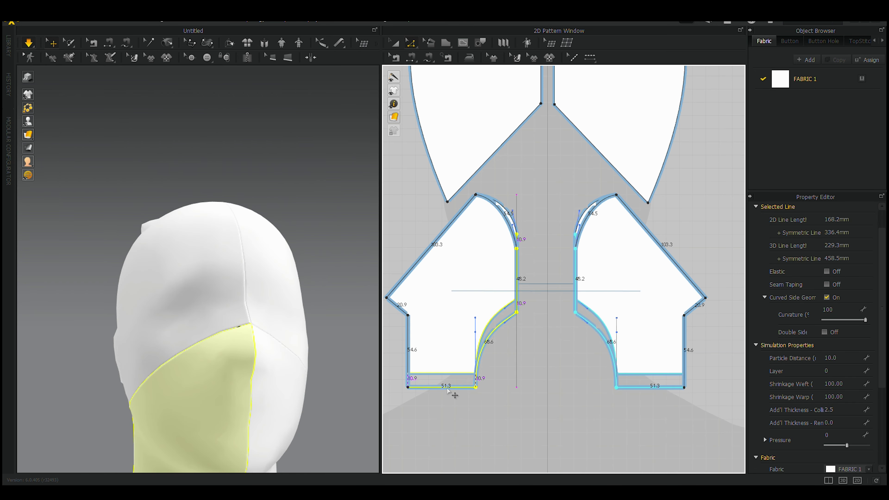
click(514, 216)
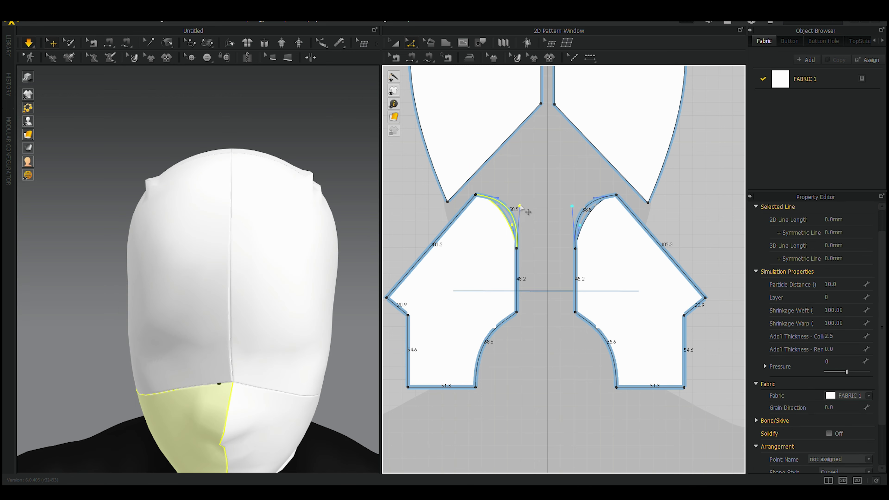
right_drag(291, 374, 247, 288)
scroll(489, 270, down, 5)
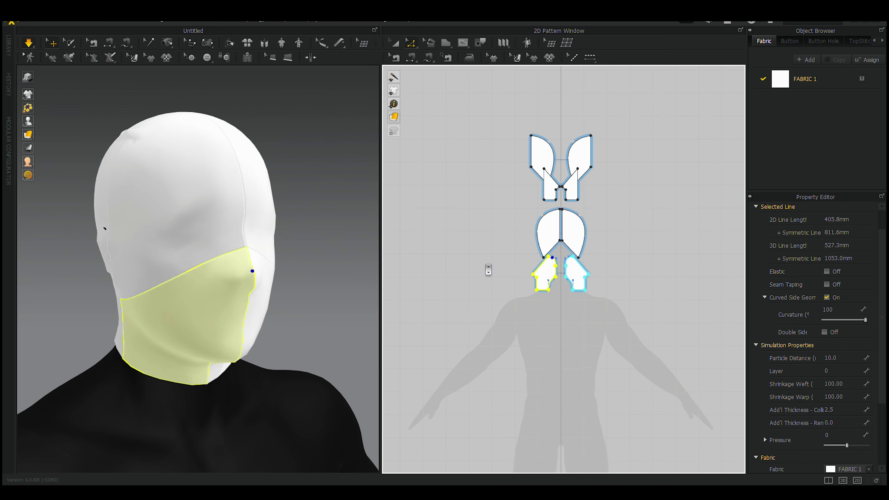
key(ctrl+a)
key(a)
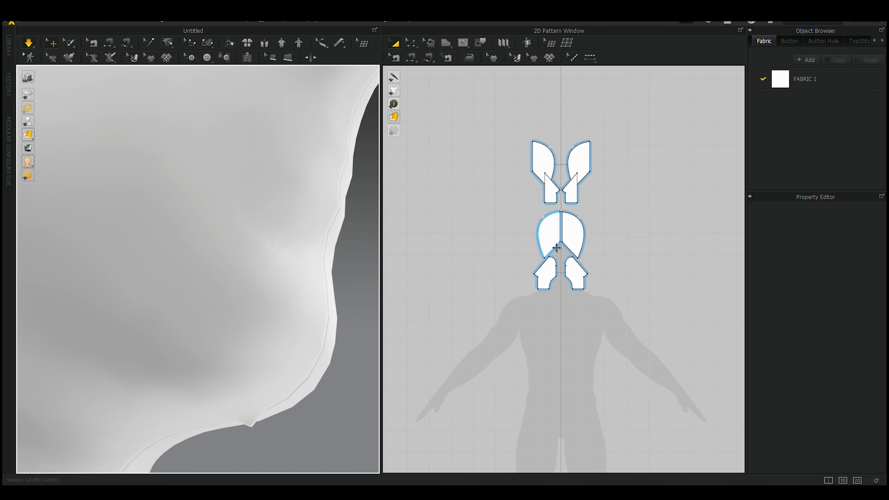
- Select the head piece's inner notch segment and outer curved edge in Edit Pattern mode
scroll(556, 248, up, 5)
click(411, 42)
click(424, 57)
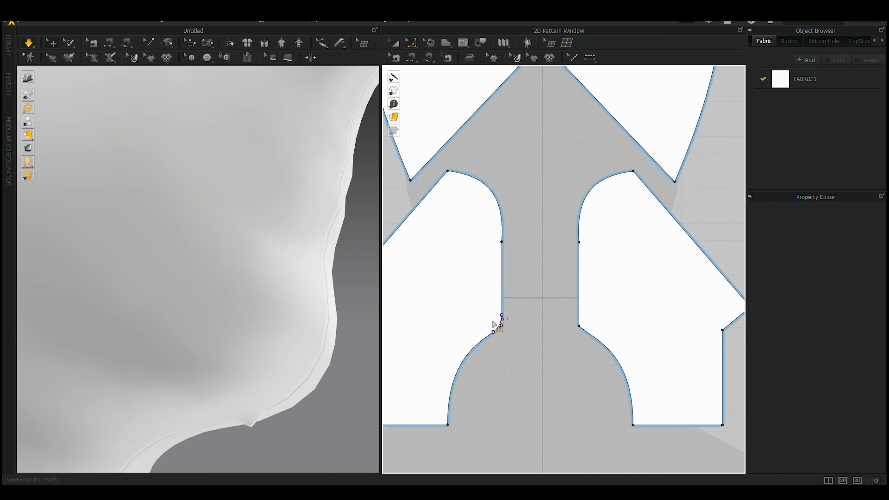
click(494, 324)
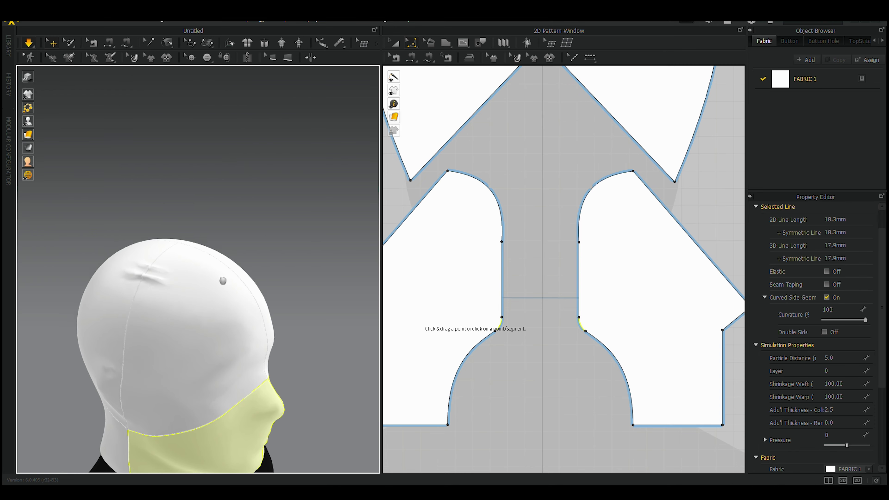
click(526, 212)
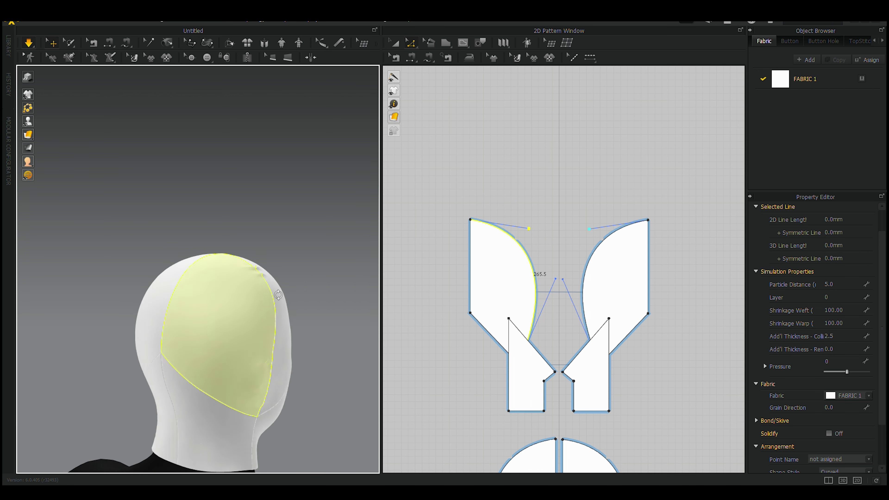
- Shrink the head panel's curved edge with the steam brush at -2% shrinkage
click(469, 57)
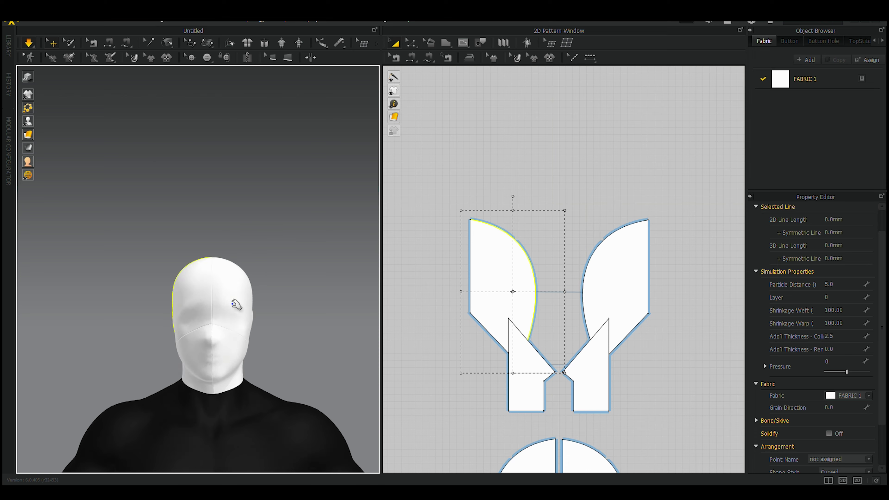
mouse_move(228, 197)
right_down()
mouse_move(338, 224)
mouse_move(258, 218)
mouse_move(235, 249)
mouse_move(285, 226)
mouse_move(220, 248)
mouse_move(266, 234)
right_up()
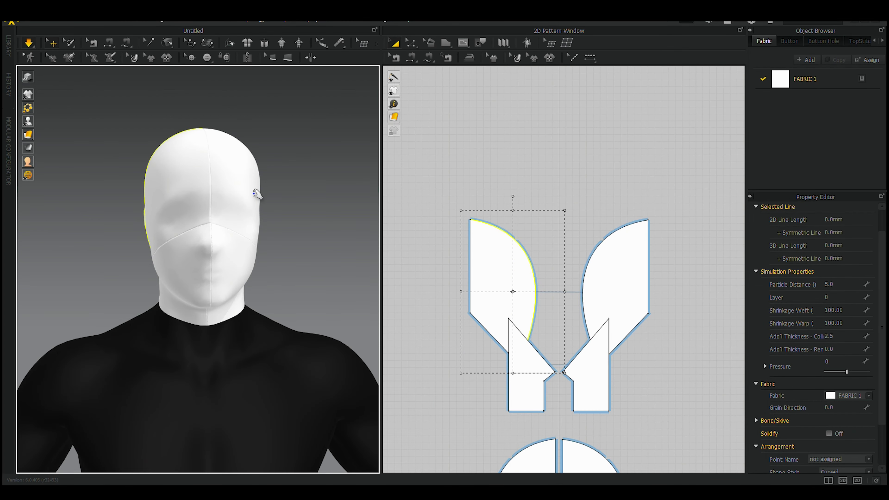
scroll(481, 142, down, 2)
scroll(567, 322, up, 2)
scroll(530, 316, up, 4)
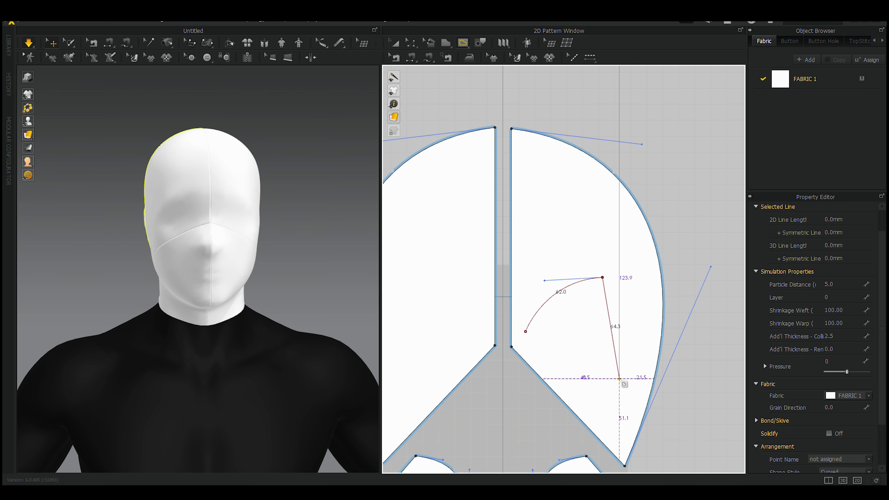
- Close the eye outline inside the head piece and start bending its curves
click(526, 332)
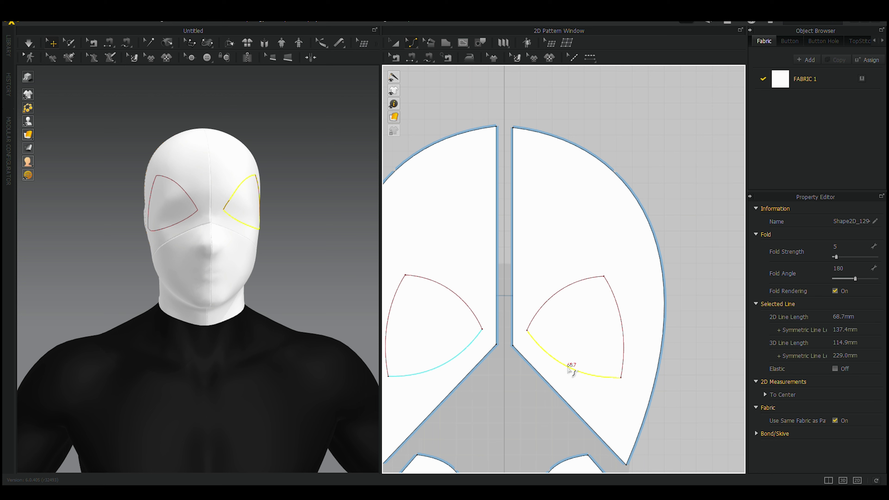
right_drag(287, 239, 318, 268)
key(v)
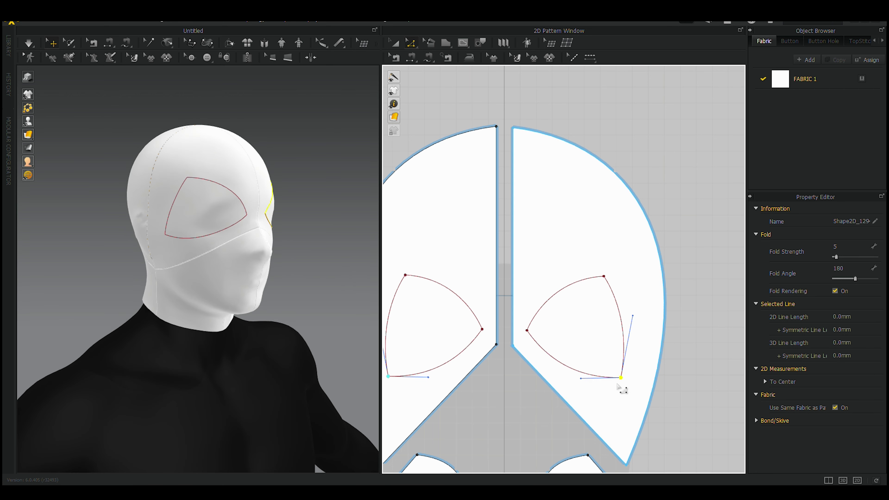
drag(605, 383, 626, 330)
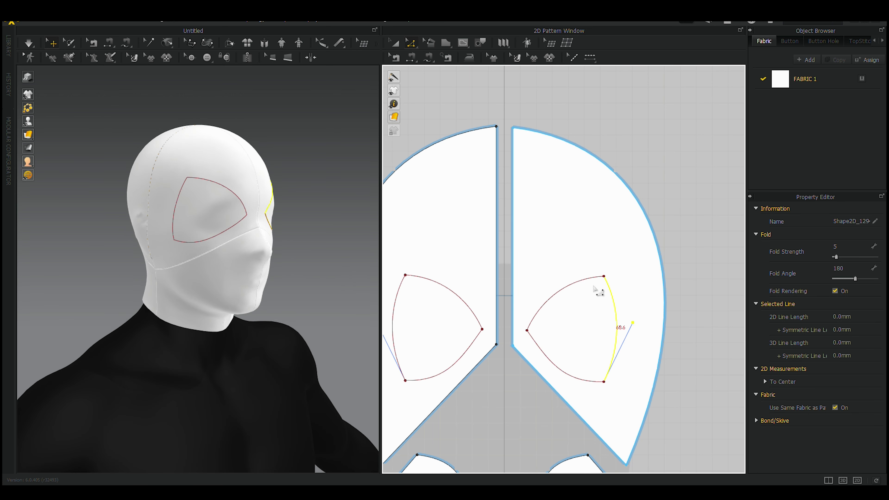
click(585, 280)
drag(527, 330, 522, 342)
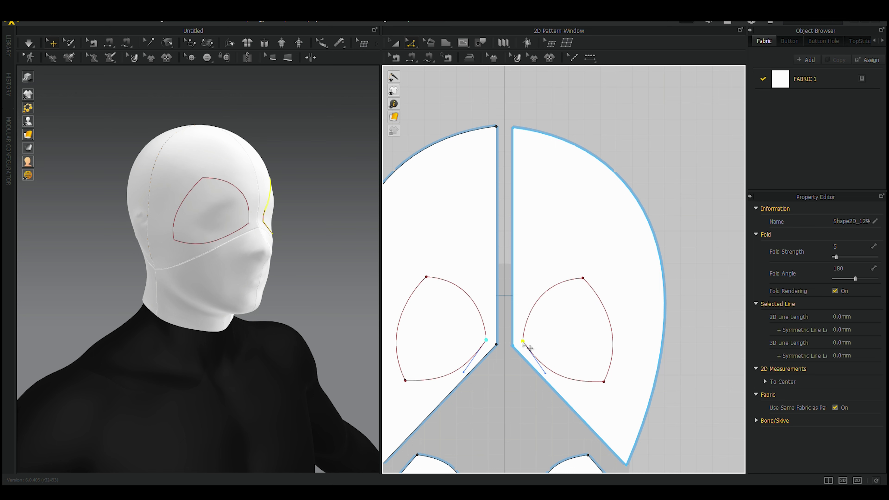
- Refine the eye's top corner, upper-left, bottom and outer curves into a Spider-Man lens shape
right_drag(315, 281, 270, 278)
mouse_move(583, 279)
mouse_down()
mouse_move(589, 296)
mouse_move(591, 289)
mouse_up()
drag(534, 292, 524, 279)
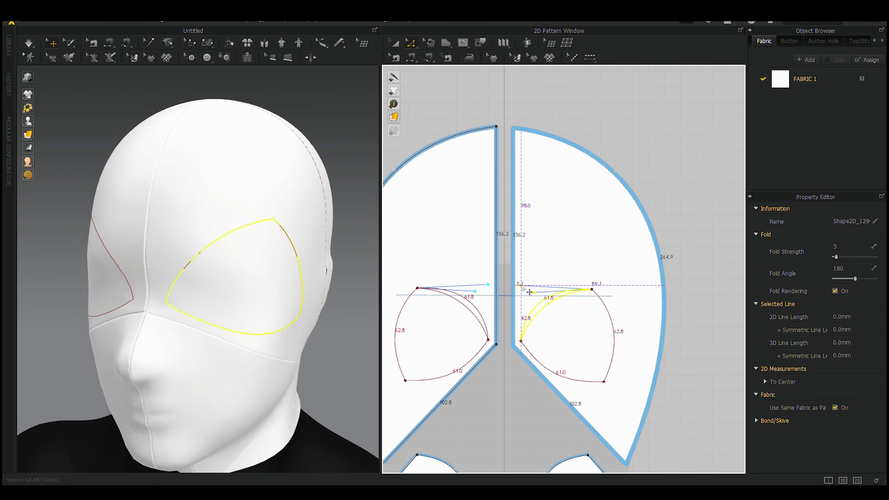
drag(609, 296, 610, 297)
drag(523, 279, 543, 285)
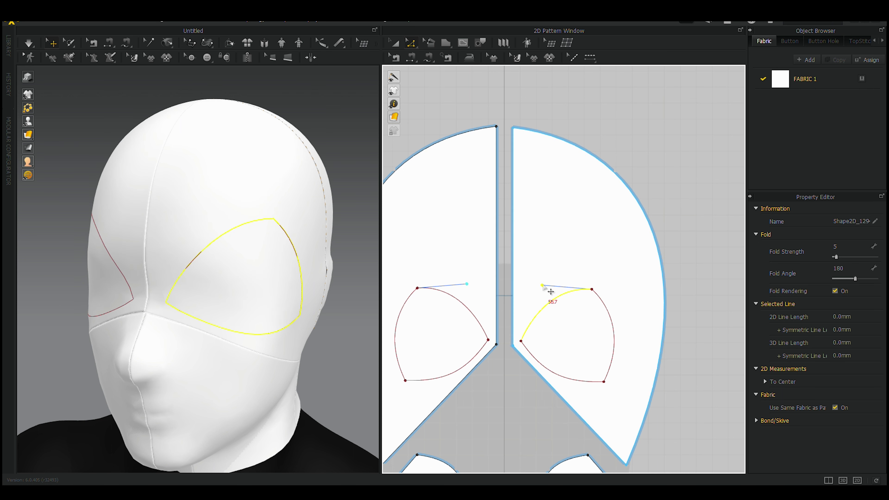
drag(613, 334, 603, 334)
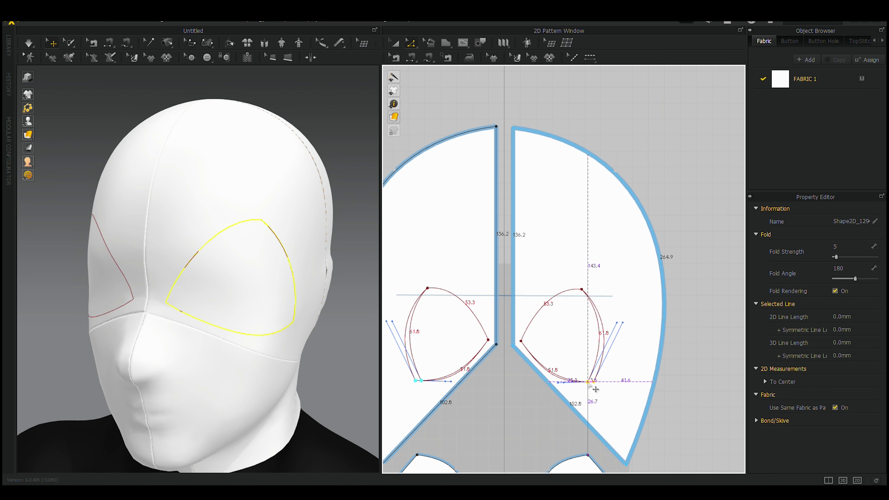
drag(565, 395, 555, 381)
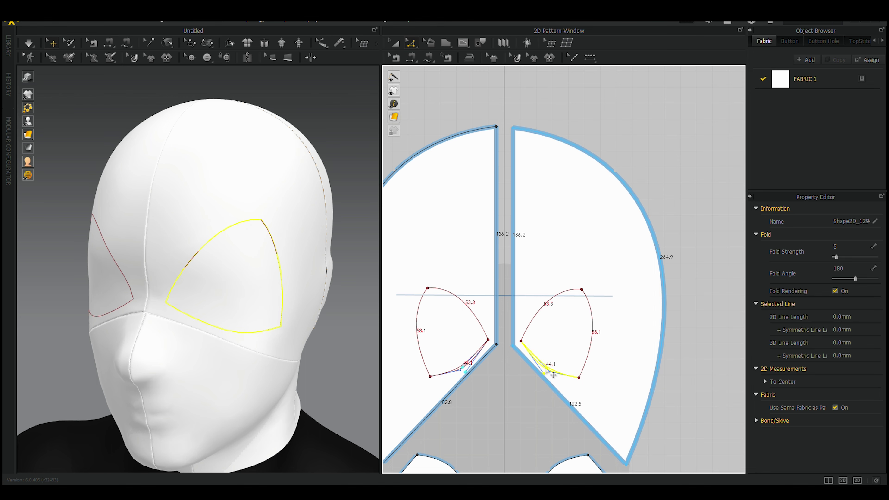
drag(592, 331, 626, 337)
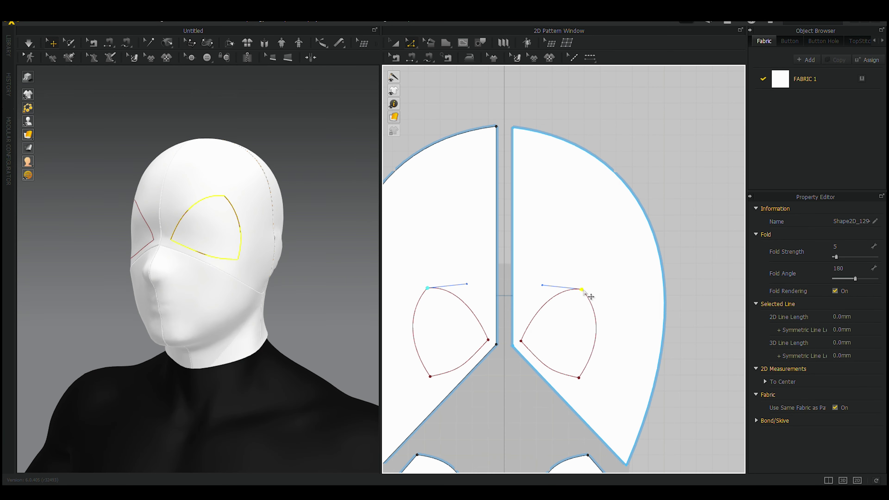
drag(590, 294, 595, 285)
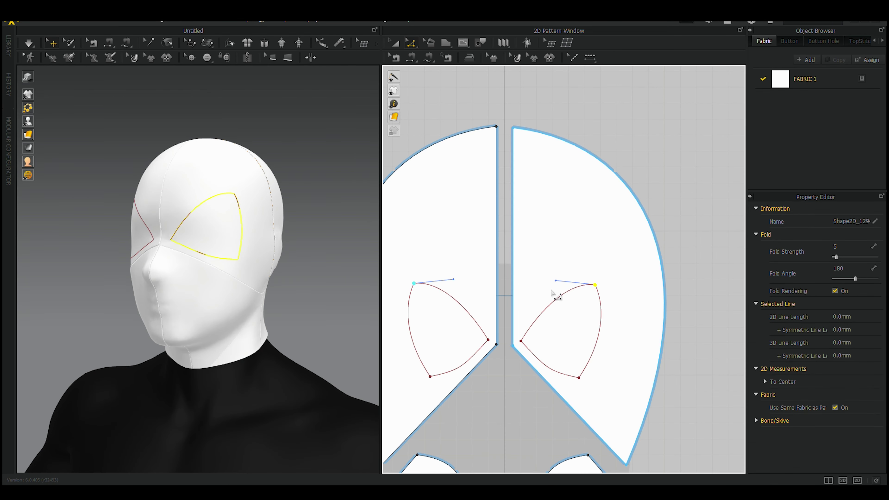
- Round the eye's outer and lower-left edges, then select the right eye opening's top edges
click(557, 296)
click(601, 326)
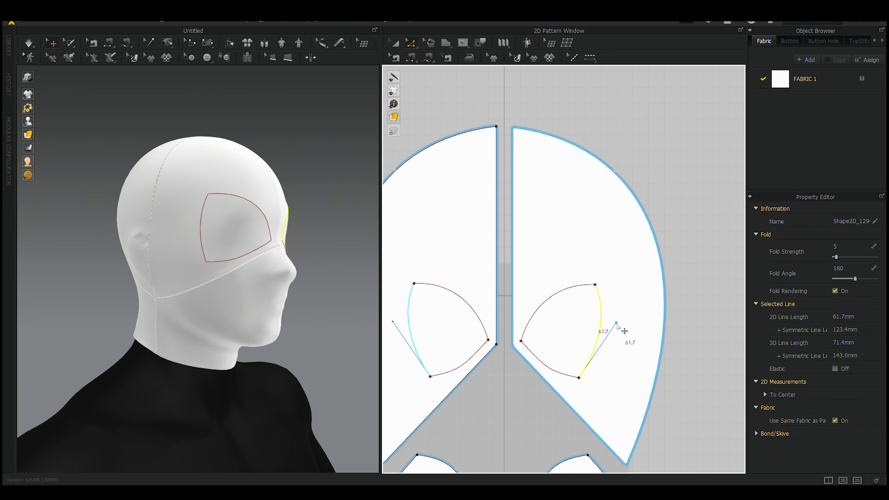
click(579, 379)
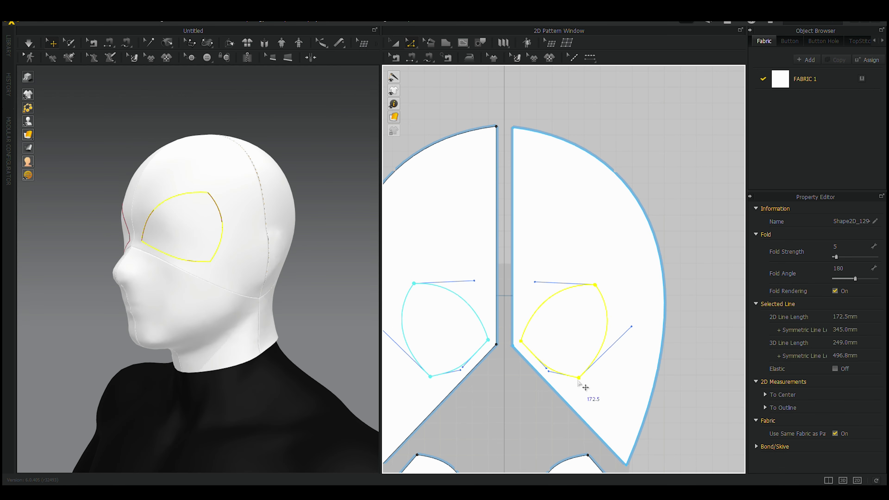
drag(545, 379, 547, 377)
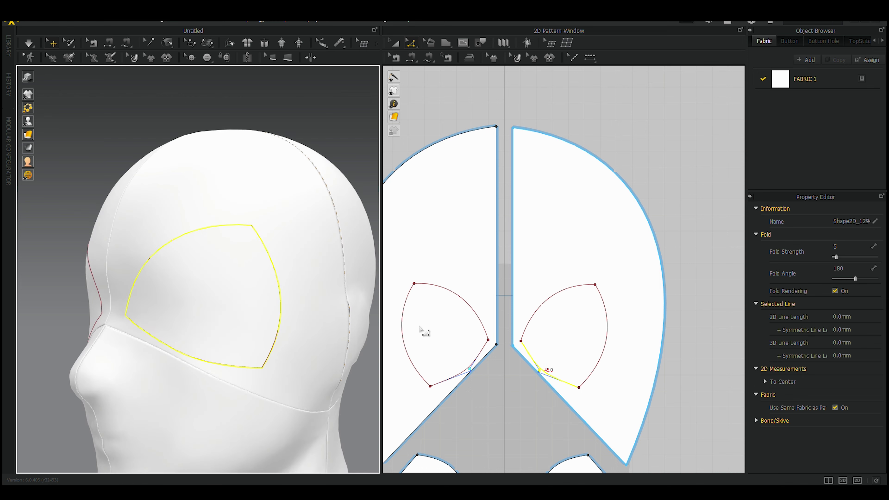
click(555, 298)
shift+click(607, 326)
- Try offsetting the right eye's top edge as an internal line, then cancel
right_click(562, 370)
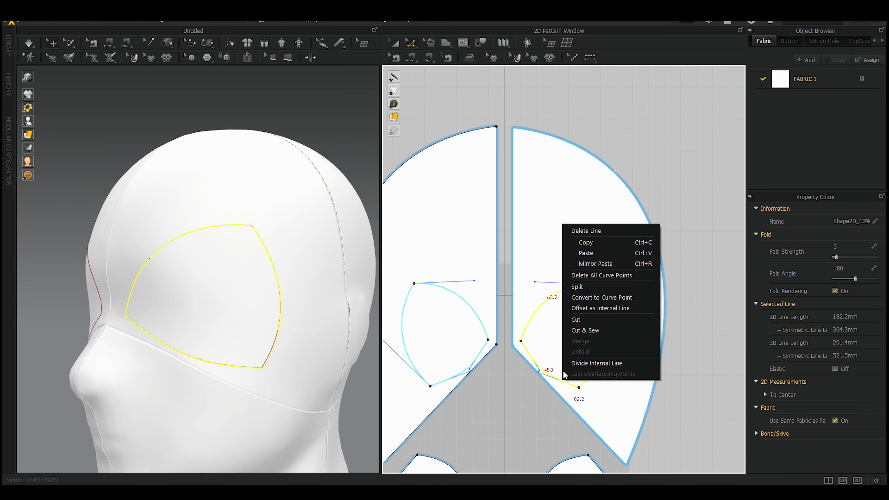
key(Escape)
click(572, 326)
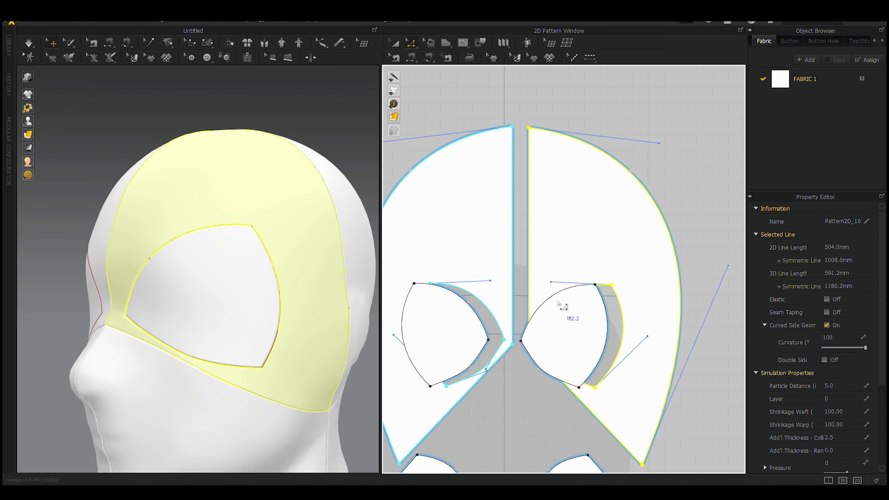
click(558, 301)
right_click(523, 385)
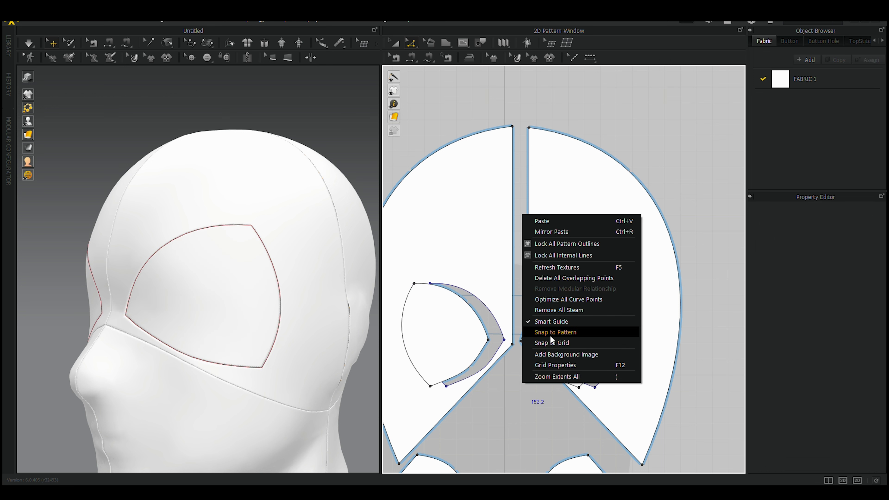
click(550, 335)
click(455, 284)
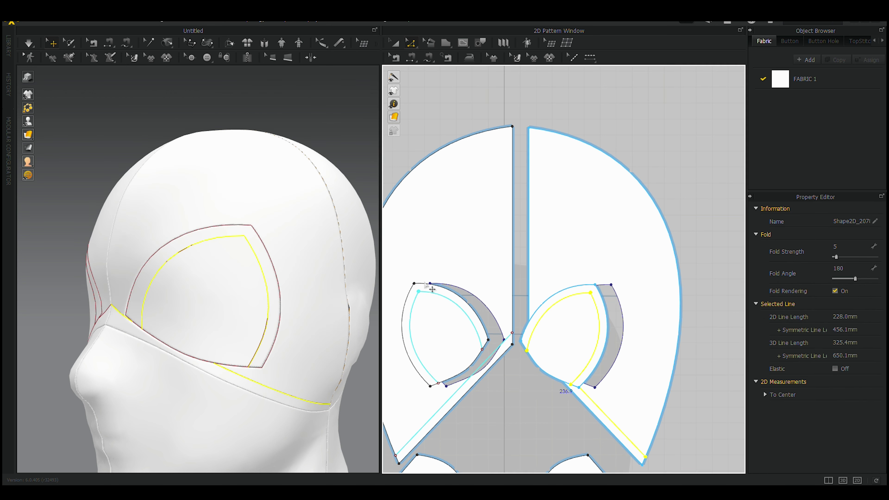
- Offset the eye outlines as internal lines, forming rings inside both eye openings
click(539, 364)
right_click(539, 364)
click(565, 448)
click(425, 285)
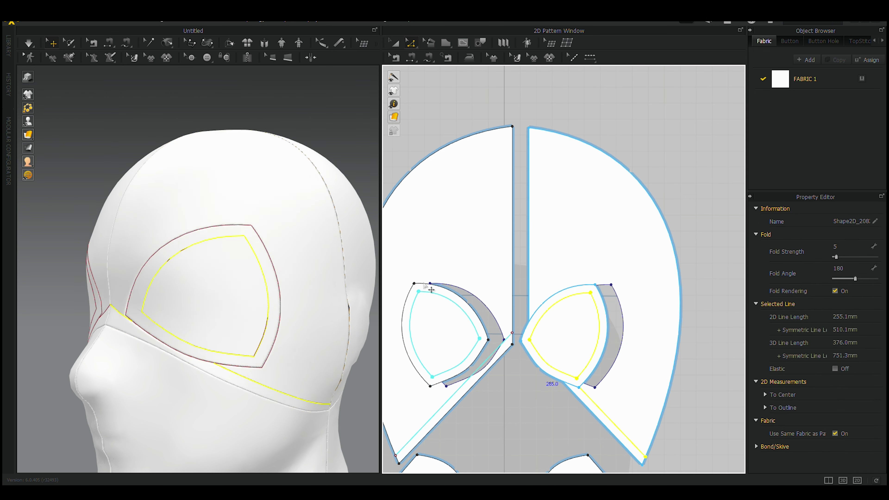
right_click(553, 322)
click(582, 191)
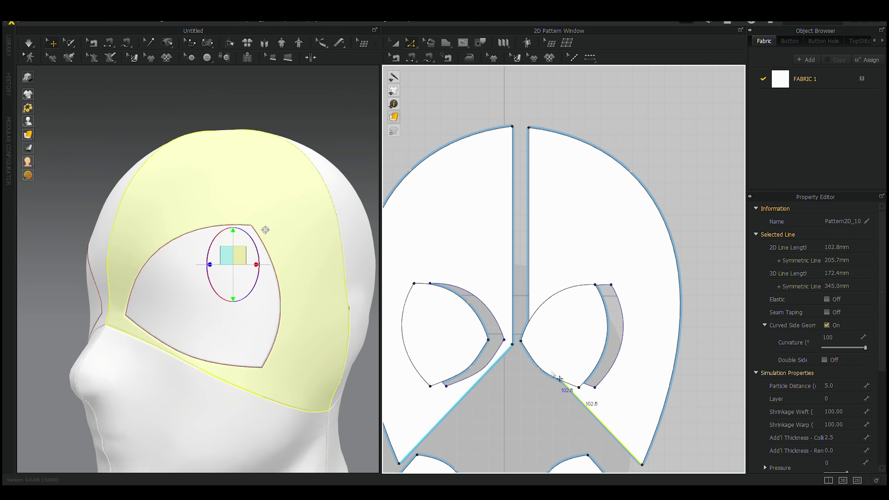
right_click(552, 372)
click(616, 446)
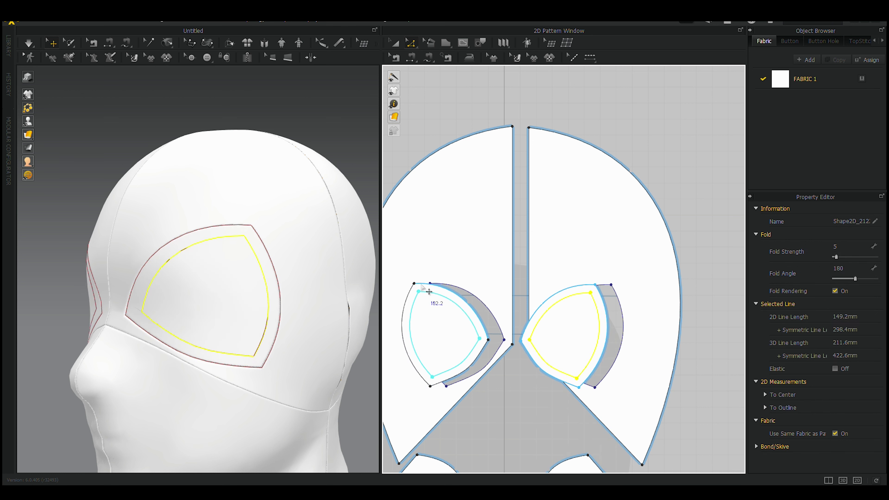
- Check the eye rings in 3D, show the eye seams, and select both lens pieces
right_drag(310, 283, 266, 266)
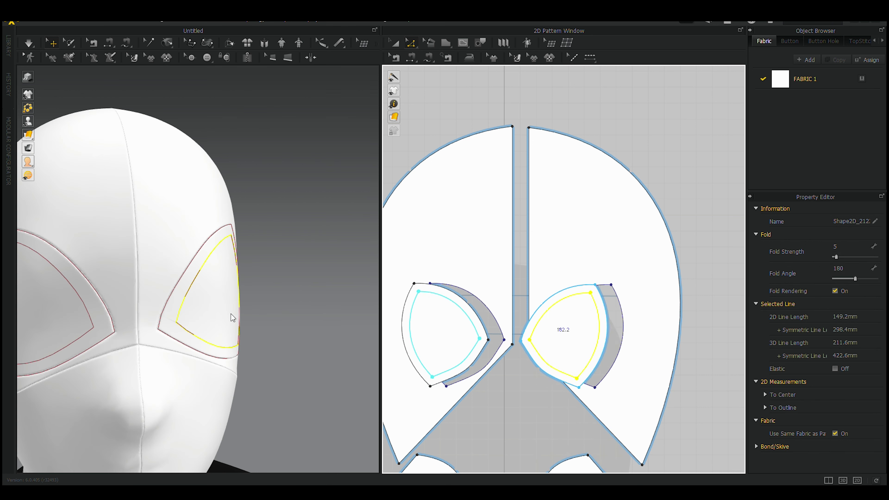
click(564, 326)
mouse_move(245, 298)
right_down()
mouse_move(235, 364)
mouse_move(242, 324)
right_up()
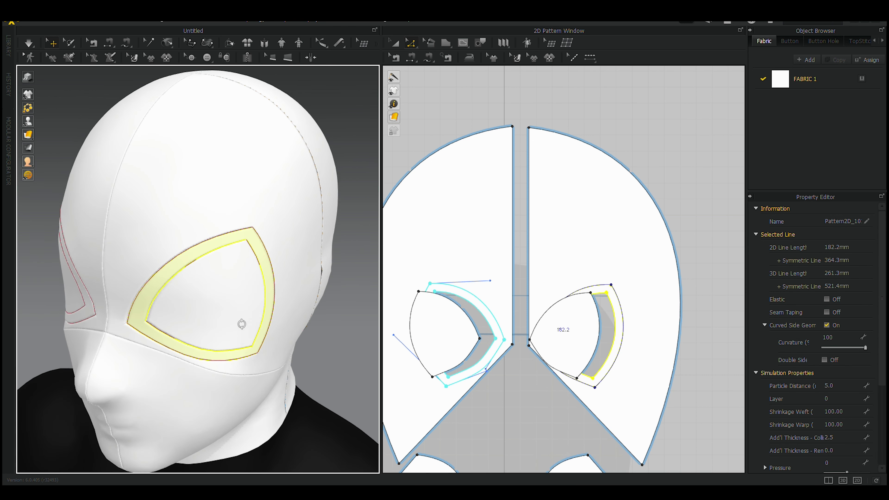
click(392, 58)
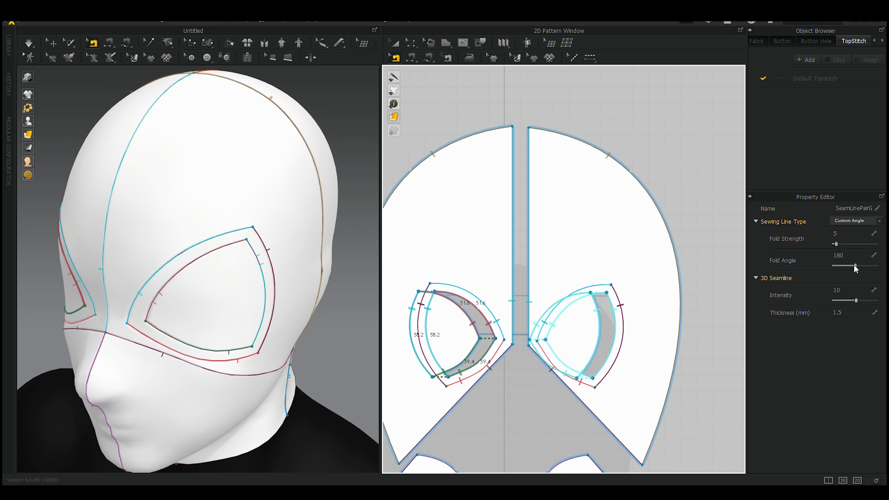
key(q)
scroll(178, 219, up, 5)
scroll(178, 219, up, 5)
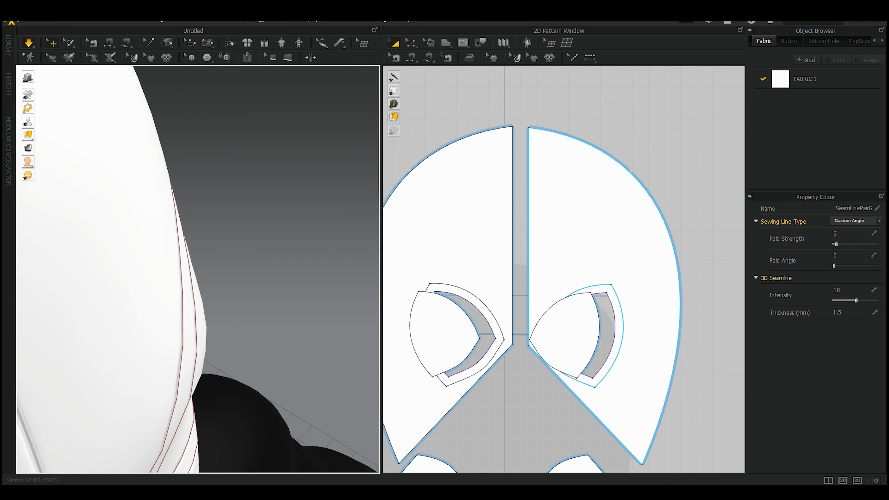
right_drag(191, 349, 242, 237)
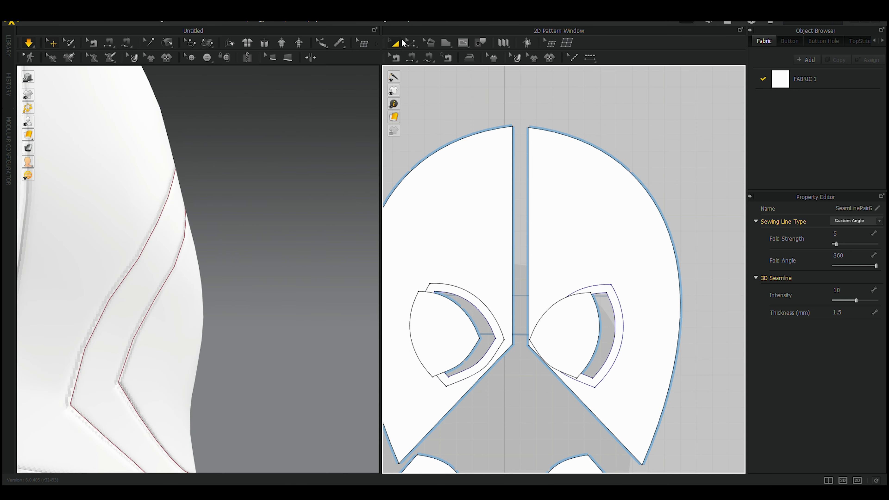
click(600, 320)
scroll(455, 284, down, 4)
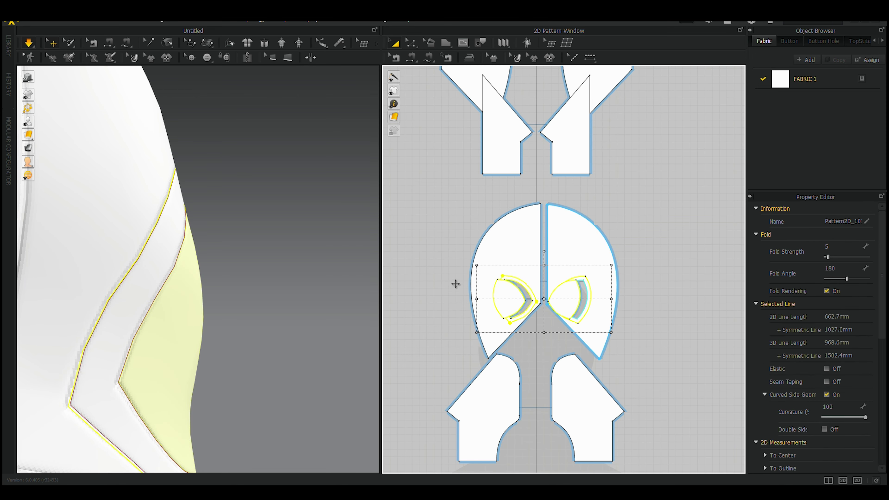
- Move the mask halves right, lift the lens pieces above the eye rings, and select both lenses
scroll(585, 272, up, 5)
scroll(453, 287, down, 1)
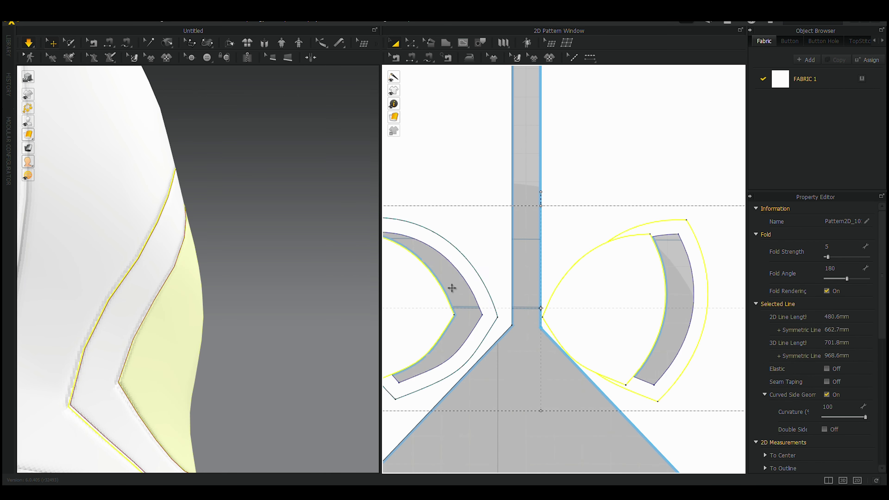
scroll(610, 279, down, 2)
scroll(705, 277, down, 5)
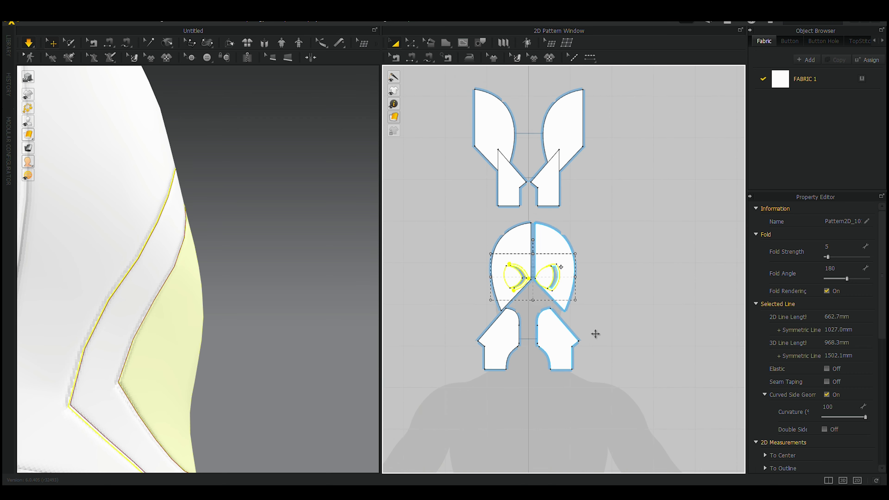
scroll(595, 334, up, 4)
click(636, 324)
drag(490, 212, 675, 212)
scroll(501, 258, up, 3)
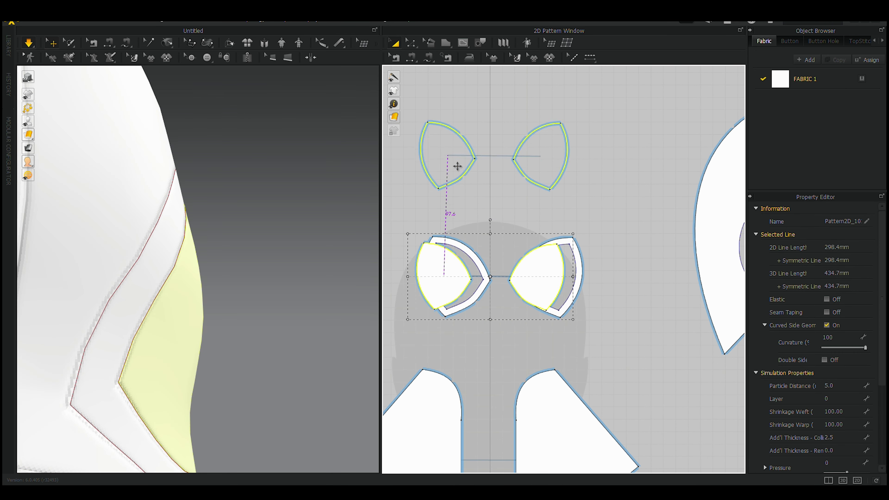
drag(457, 288, 456, 169)
drag(531, 224, 406, 108)
- Confirm lens pressure 20, then raise the lenses' pressure to 50
key(Return)
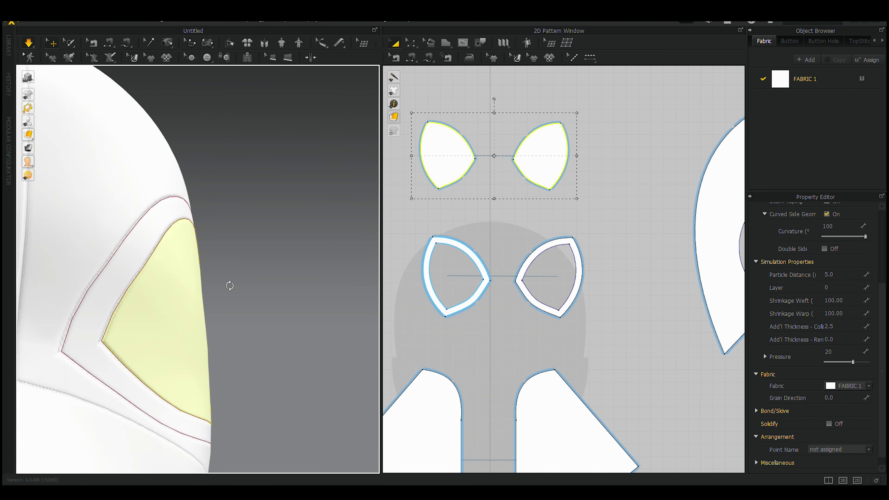
scroll(228, 284, down, 5)
click(178, 294)
scroll(254, 300, up, 5)
click(243, 299)
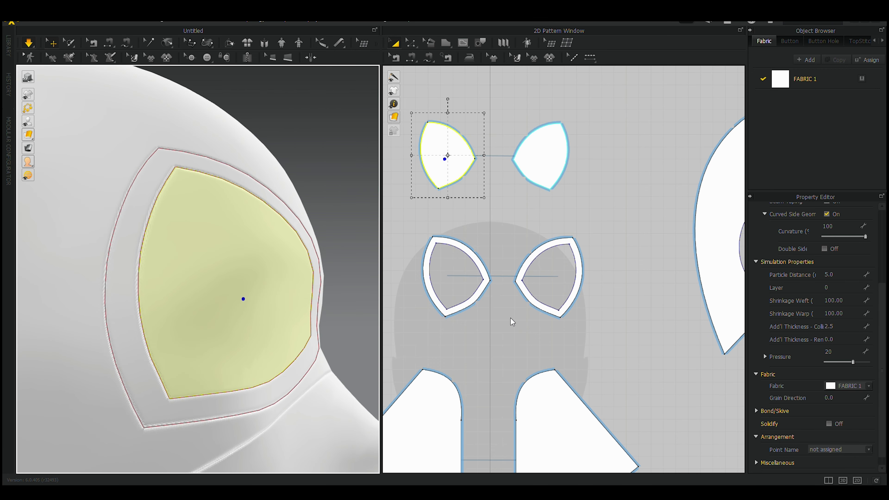
click(845, 342)
text(50)
key(Return)
scroll(253, 264, down, 5)
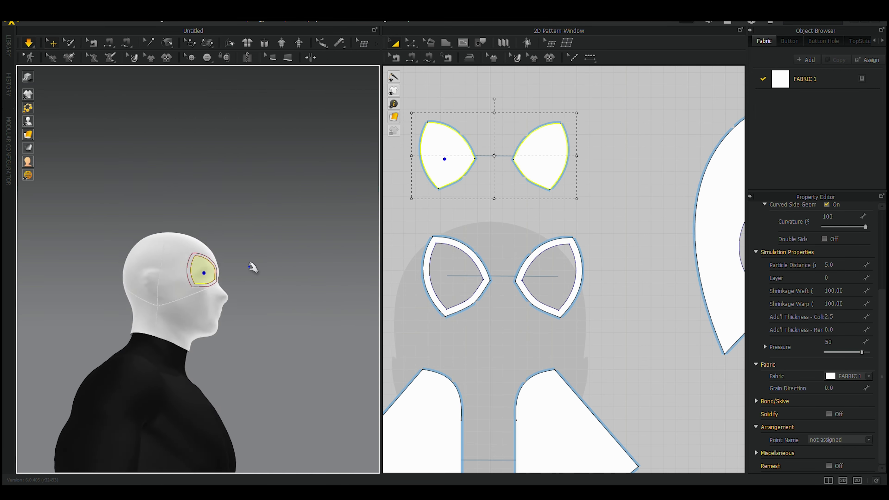
right_drag(252, 264, 278, 268)
scroll(278, 268, up, 5)
- Inspect the lenses from several angles, reselect them and simulate so they inflate
click(230, 305)
click(267, 320)
scroll(267, 320, down, 3)
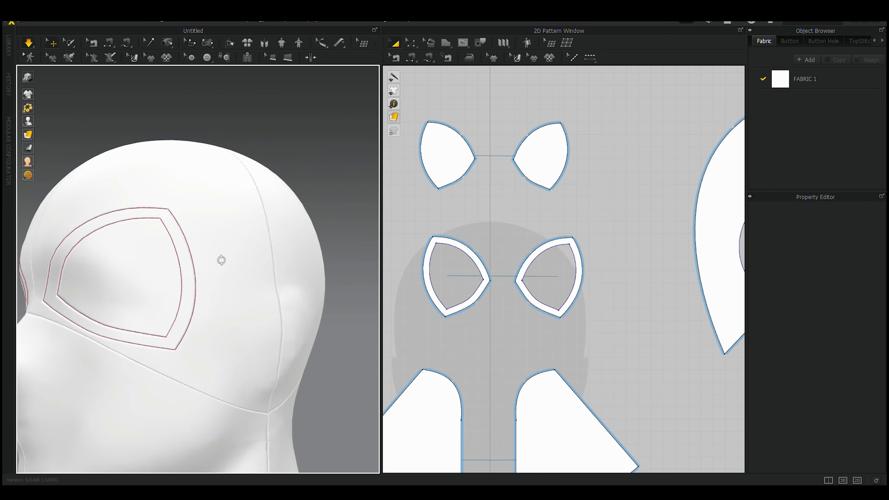
right_drag(220, 258, 267, 332)
scroll(266, 332, down, 3)
scroll(282, 309, up, 2)
mouse_move(232, 298)
right_down()
mouse_move(282, 309)
mouse_move(236, 303)
right_up()
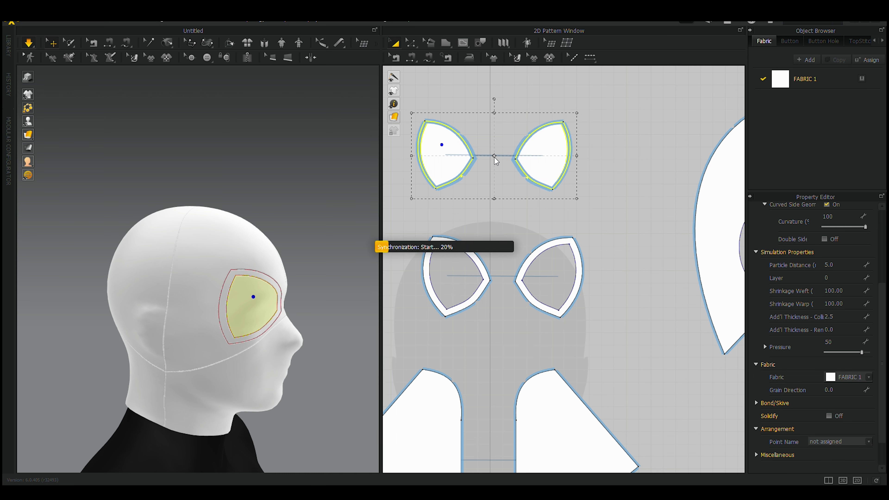
click(496, 169)
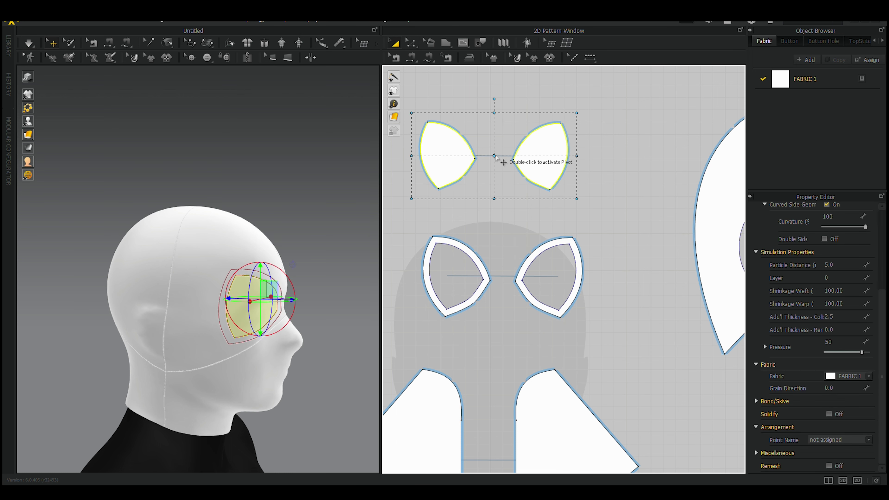
click(232, 303)
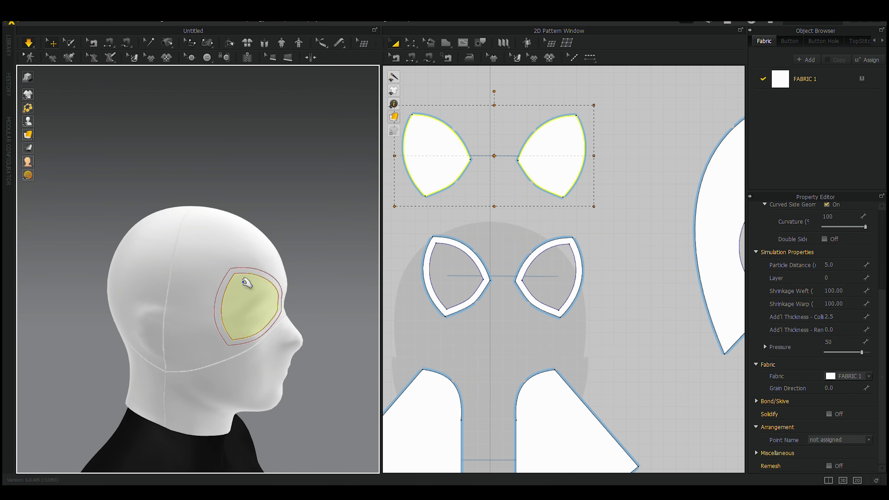
key(2)
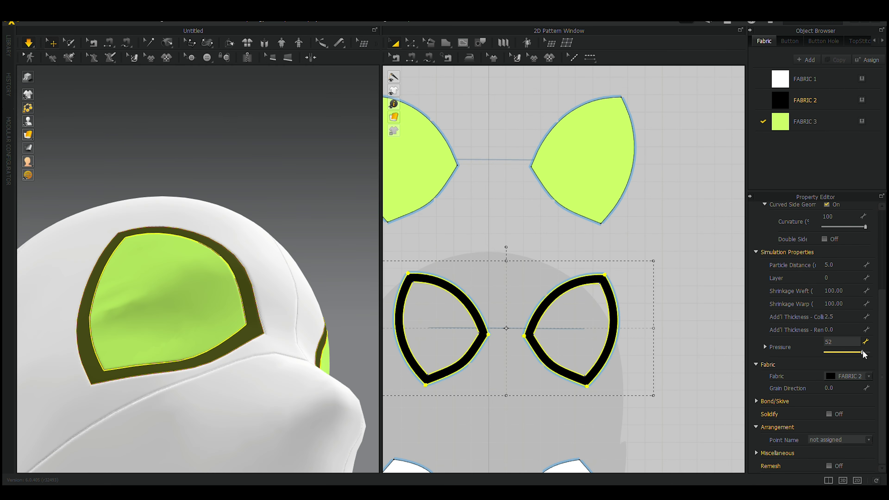
- Select all steamed mask pieces and zoom the 2D window onto the neck with the Rectangle tool
right_drag(268, 303, 255, 355)
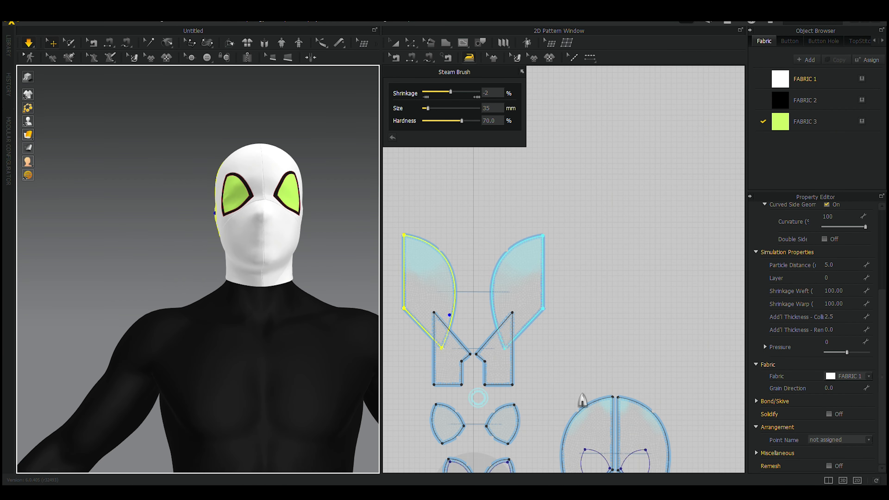
drag(468, 201, 618, 366)
scroll(554, 330, up, 5)
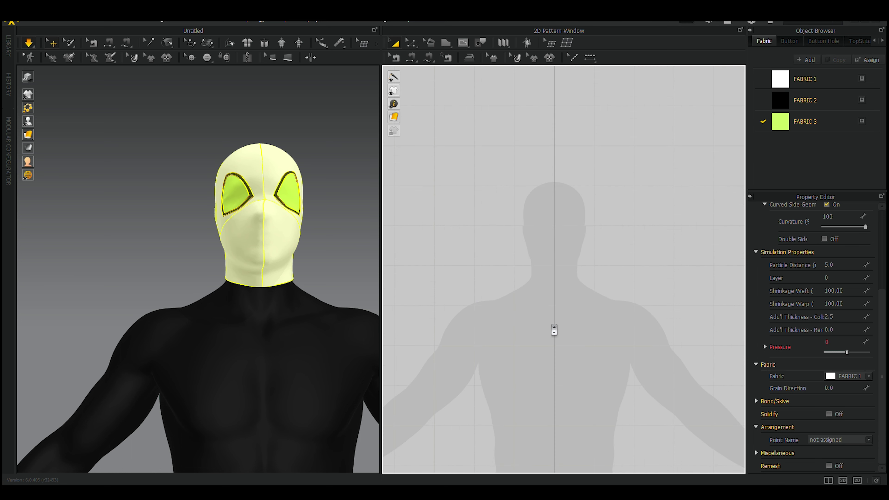
key(s)
scroll(529, 333, up, 3)
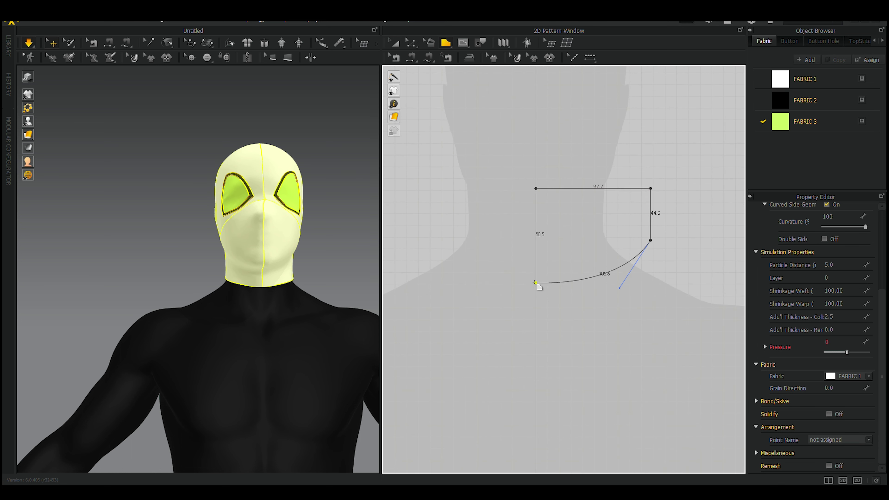
- Close the neck piece, make it a symmetric sewn pair, and narrow both halves
click(536, 283)
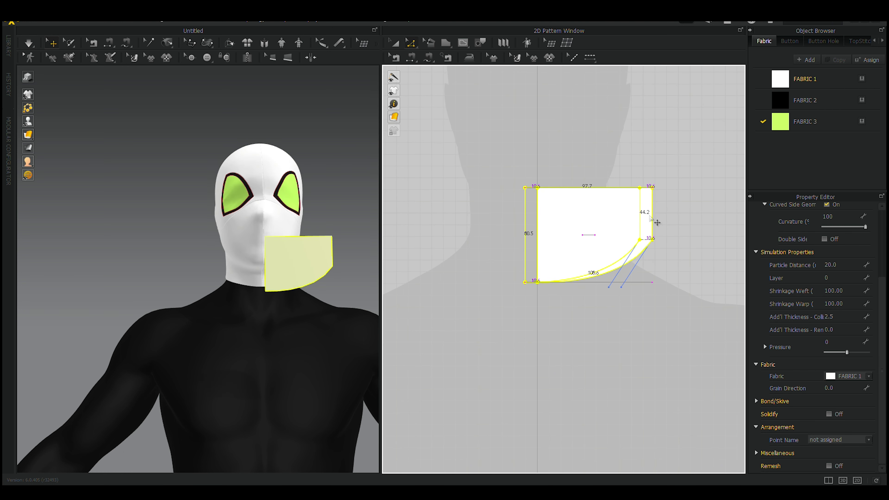
right_click(570, 219)
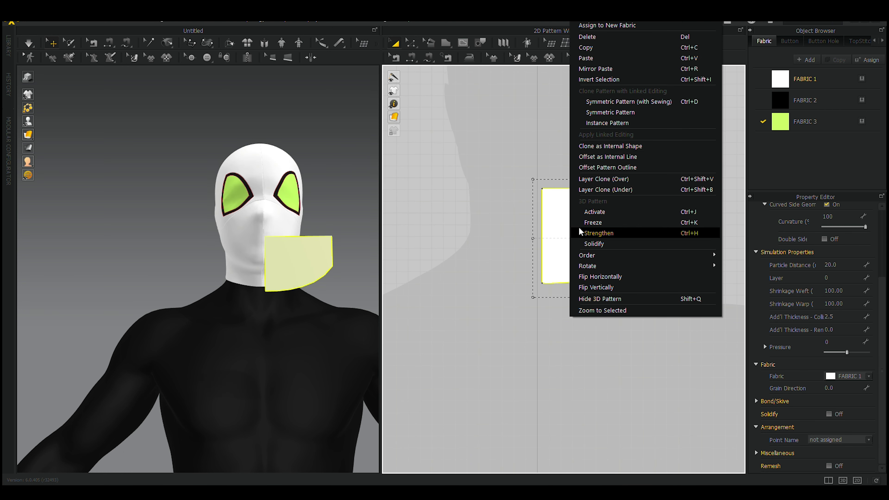
click(609, 113)
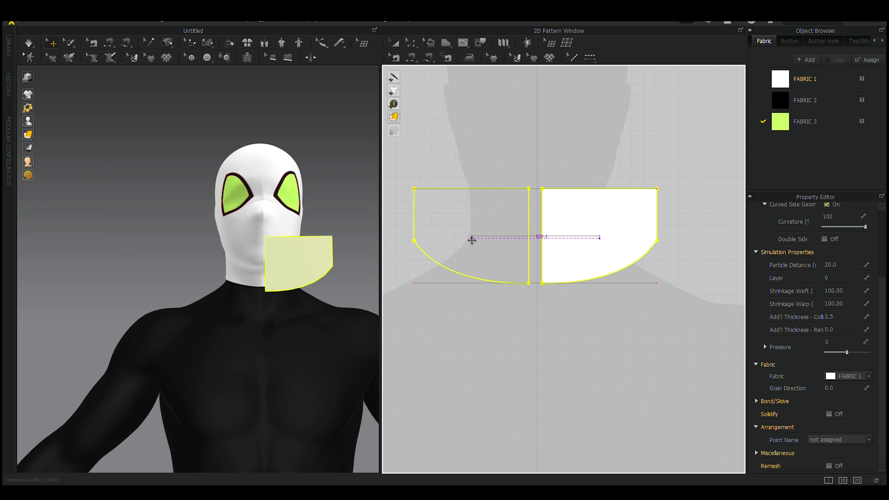
click(716, 205)
drag(657, 210, 620, 217)
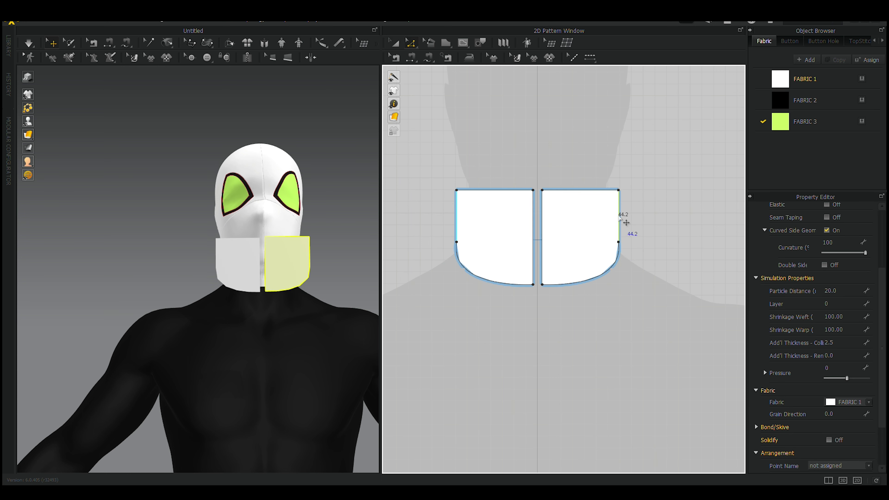
- Copy both collar halves and paste a duplicate pair above the originals
key(a)
click(504, 247)
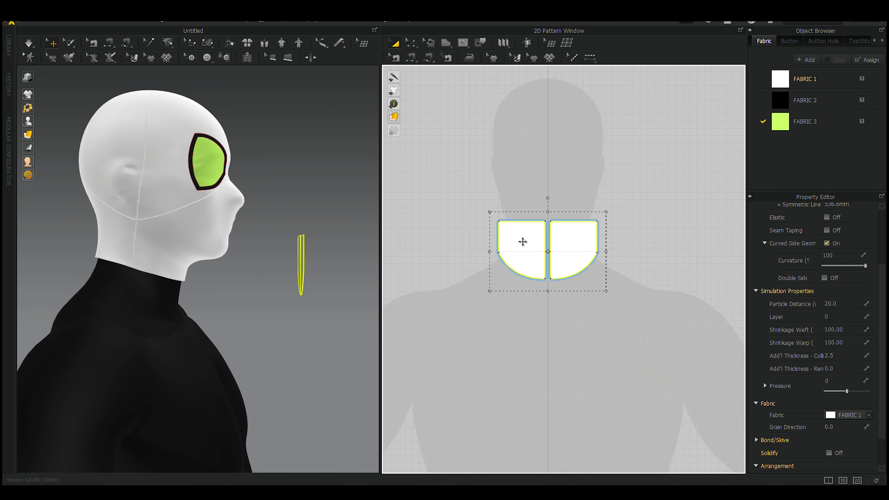
key(ctrl+c)
key(ctrl+v)
click(483, 123)
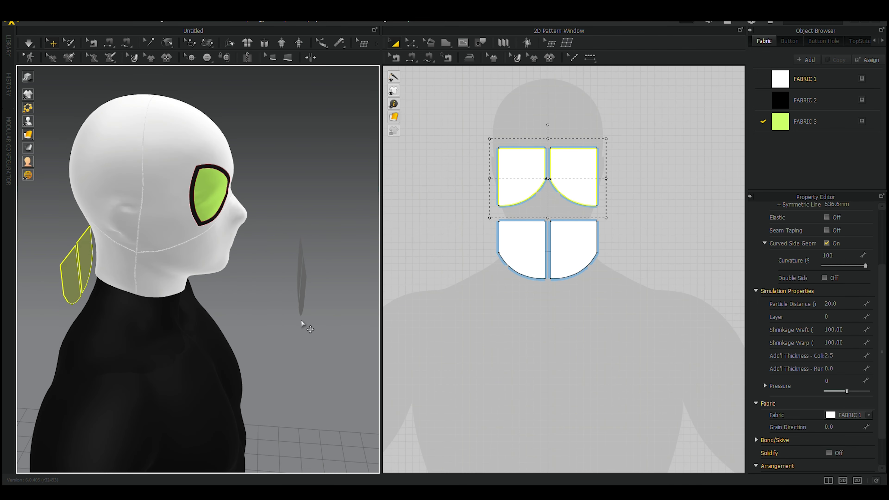
- Move the lower collar pieces behind the neck and sew their edges to the others
click(301, 277)
drag(297, 278, 238, 278)
click(411, 57)
scroll(245, 245, up, 3)
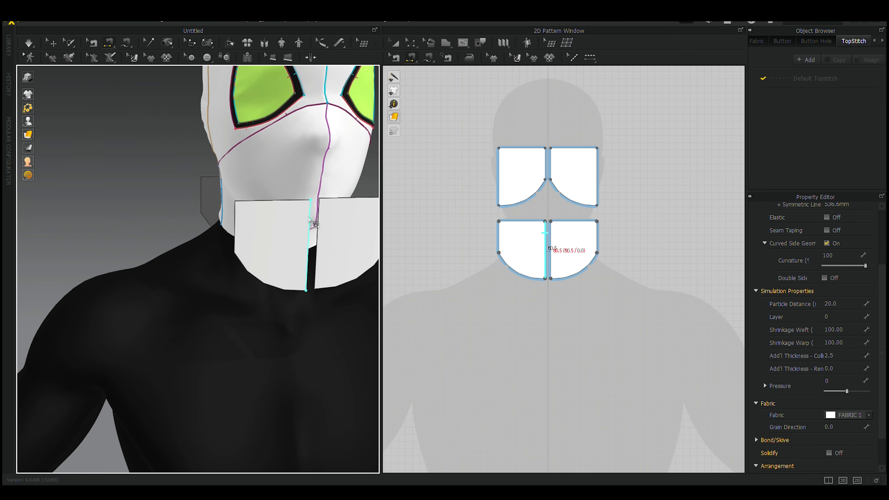
scroll(245, 246, down, 3)
click(134, 249)
scroll(245, 263, down, 2)
key(a)
click(220, 259)
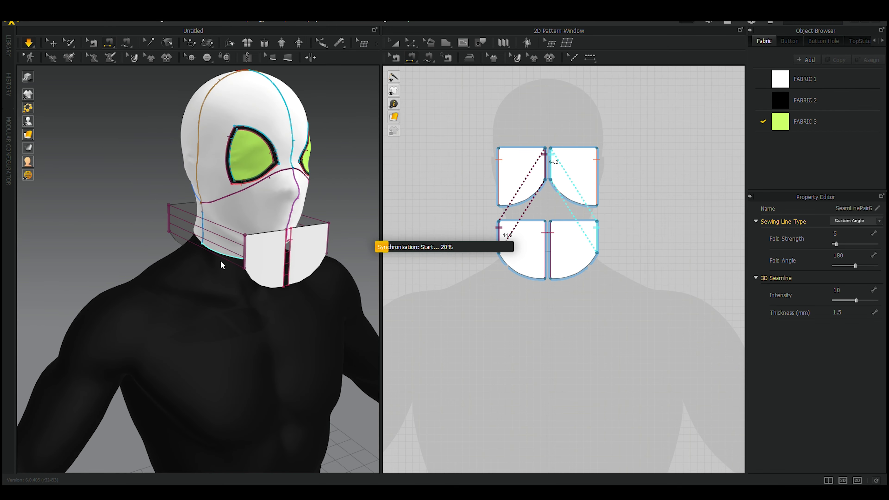
mouse_move(221, 260)
right_down()
mouse_move(236, 275)
mouse_move(167, 258)
mouse_move(269, 268)
right_up()
- Enlarge all four collar pieces slightly and check them from the back
click(167, 261)
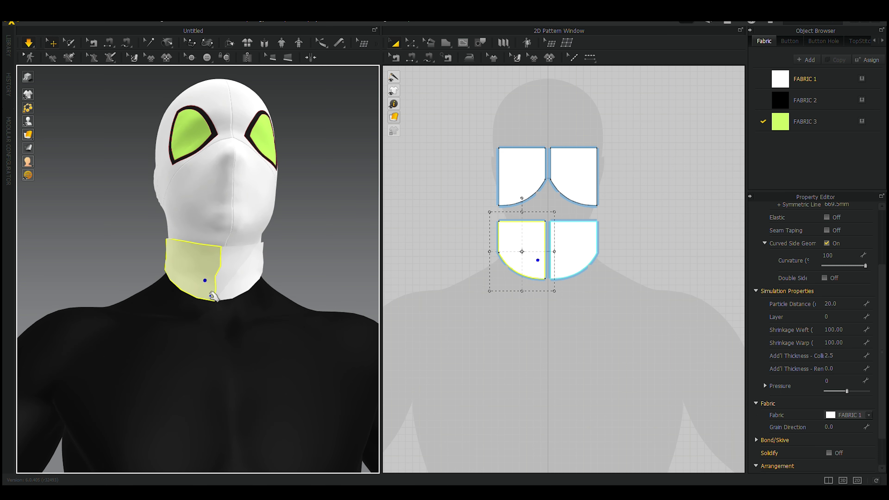
key(ctrl+a)
drag(617, 136, 632, 133)
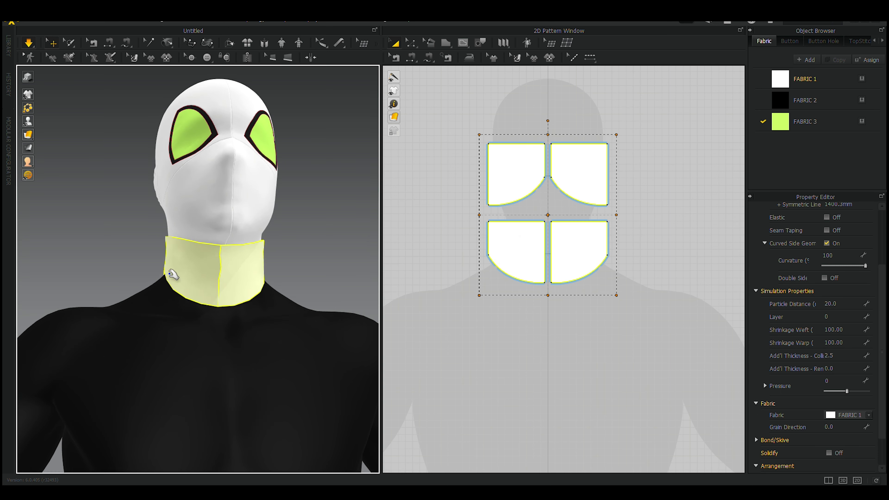
mouse_move(315, 304)
right_down()
mouse_move(173, 307)
mouse_move(351, 333)
mouse_move(159, 334)
mouse_move(182, 358)
right_up()
- Pull the curve points on the four collar pieces' lower edges downward to deepen their curves
click(410, 42)
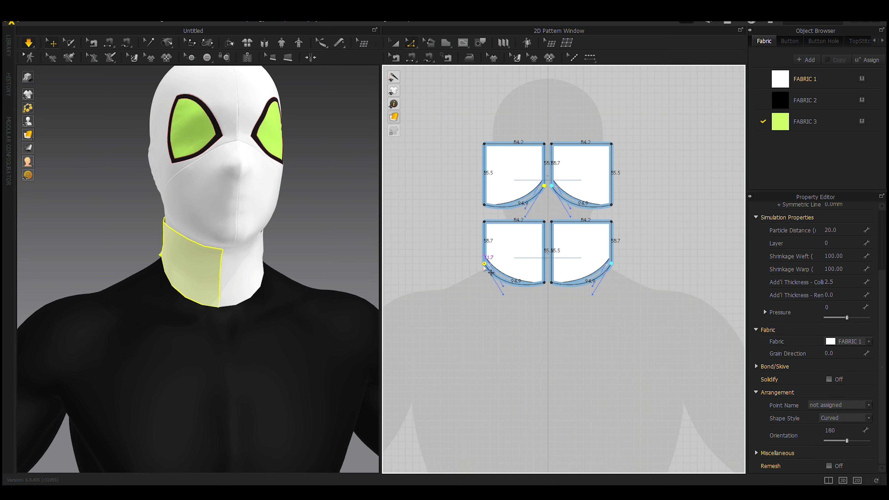
drag(484, 267, 502, 306)
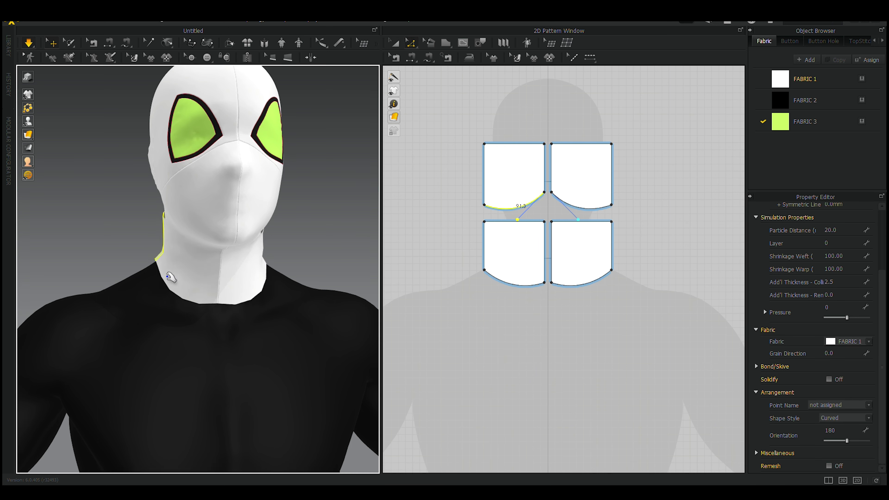
right_drag(173, 278, 187, 268)
scroll(564, 268, up, 5)
mouse_move(498, 271)
mouse_down()
mouse_move(557, 313)
mouse_move(541, 313)
mouse_up()
mouse_move(123, 292)
right_down()
mouse_move(298, 294)
mouse_move(154, 284)
right_up()
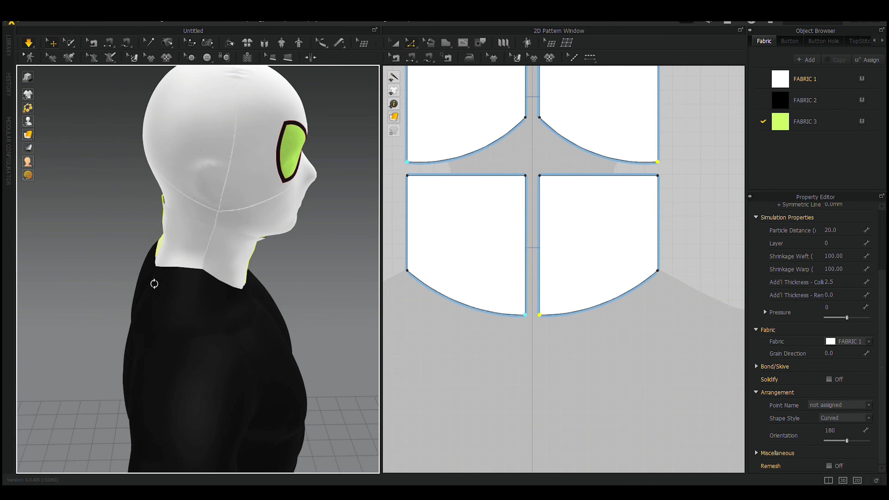
key(2)
scroll(483, 322, down, 3)
scroll(483, 321, up, 2)
scroll(599, 323, up, 2)
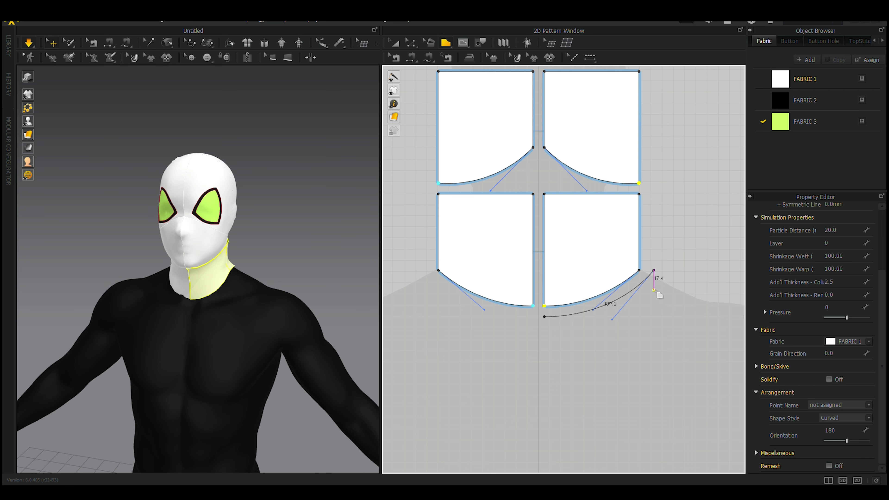
- Outline a half-front shirt panel from the collar base through shoulder and armhole to the waist
right_click(654, 290)
click(461, 284)
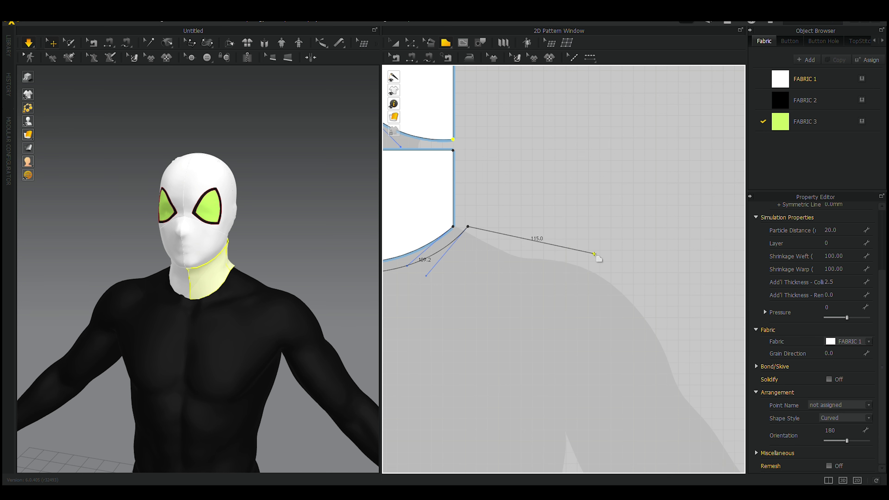
click(605, 262)
middle_drag(629, 298, 613, 88)
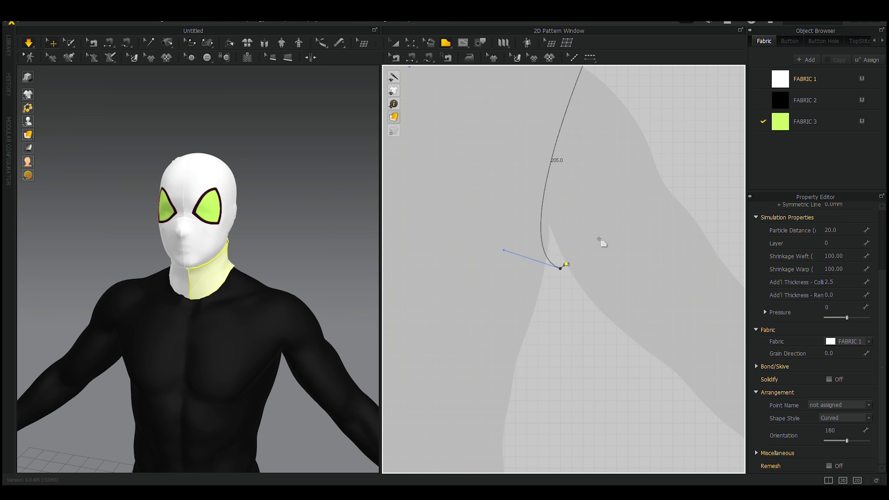
scroll(599, 239, down, 5)
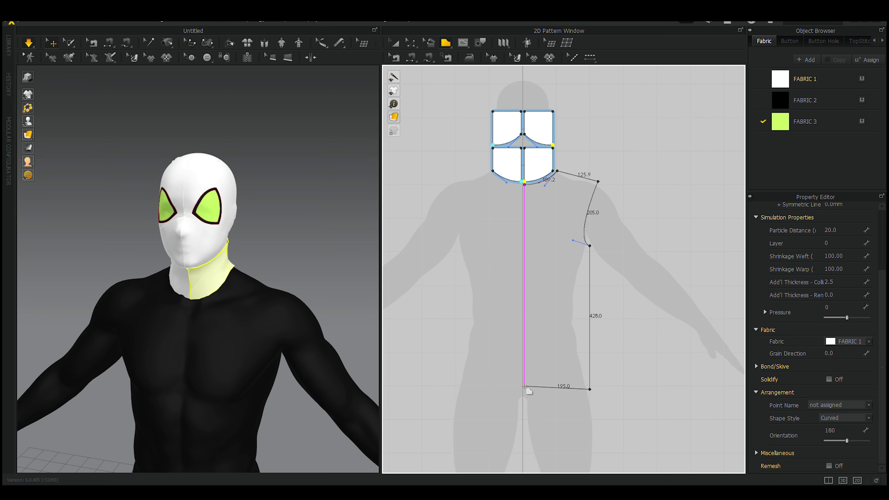
scroll(534, 242, up, 5)
click(526, 232)
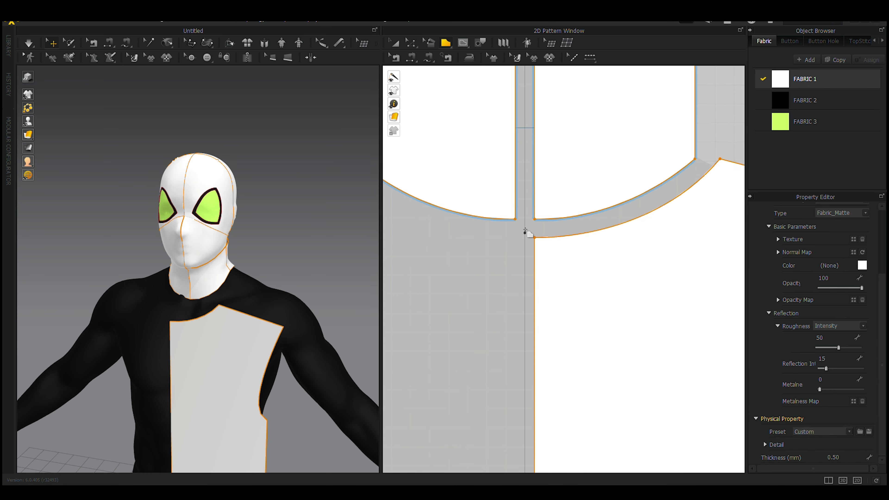
- Mirror the half-front panel into a symmetric, sewn full shirt front
scroll(525, 232, down, 5)
click(562, 270)
scroll(544, 271, up, 5)
right_click(543, 271)
click(574, 101)
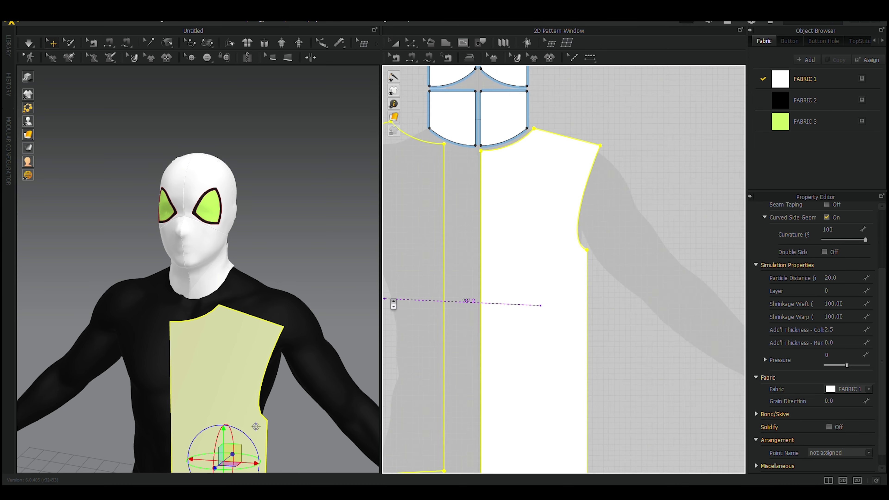
scroll(541, 306, down, 2)
click(525, 218)
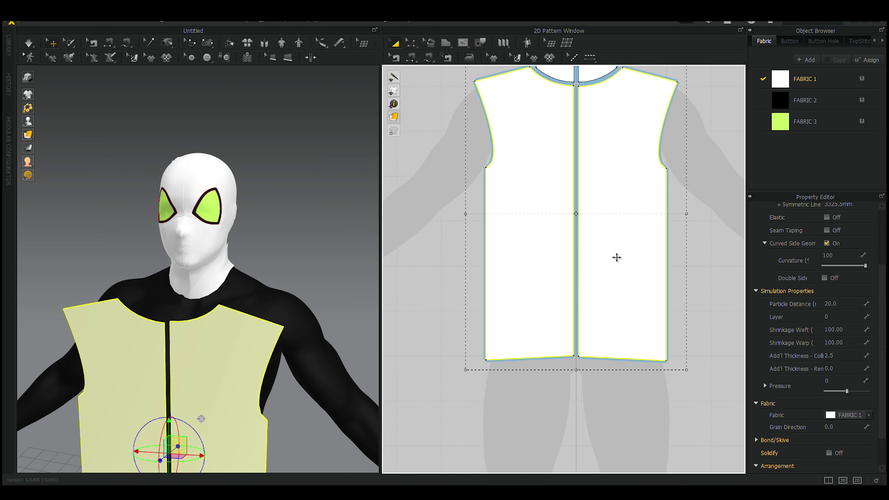
- Copy the front pieces and mirror-paste them as back panels beside the front
right_click(617, 259)
click(648, 105)
click(532, 273)
right_click(615, 196)
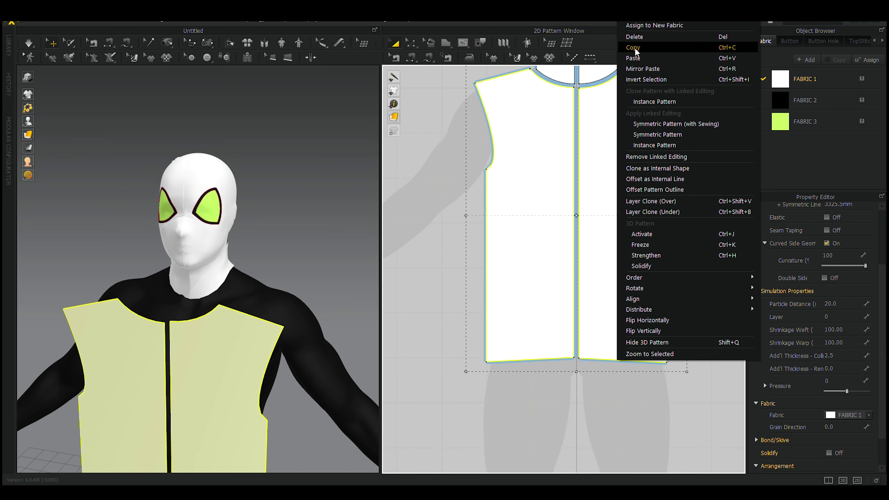
click(647, 105)
scroll(578, 219, down, 5)
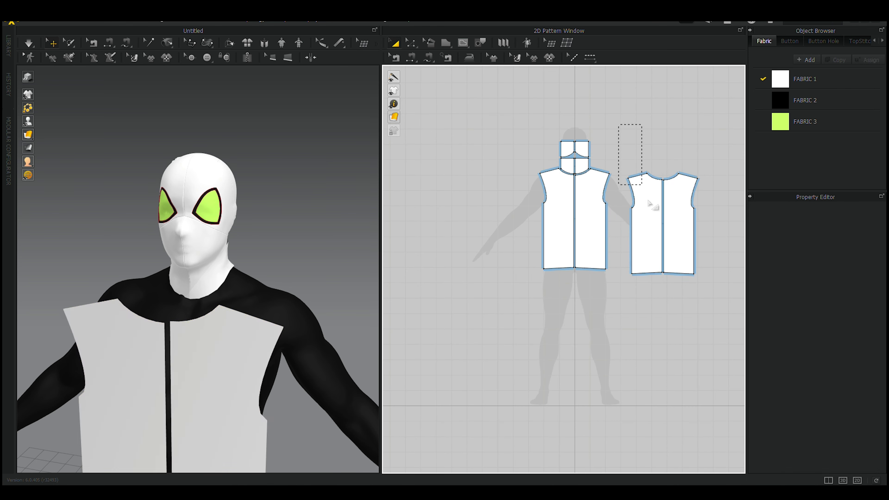
click(662, 196)
- Place the back panels behind the avatar and sew their side and shoulder edges
right_click(153, 369)
click(140, 153)
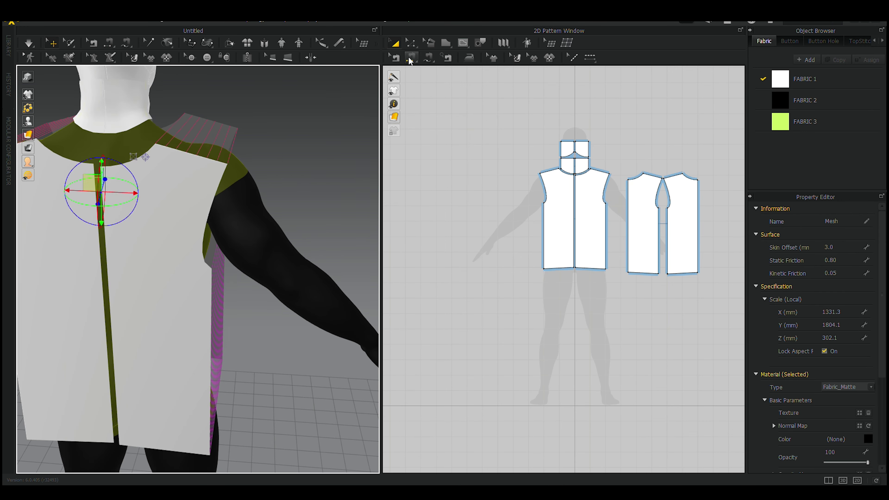
click(105, 241)
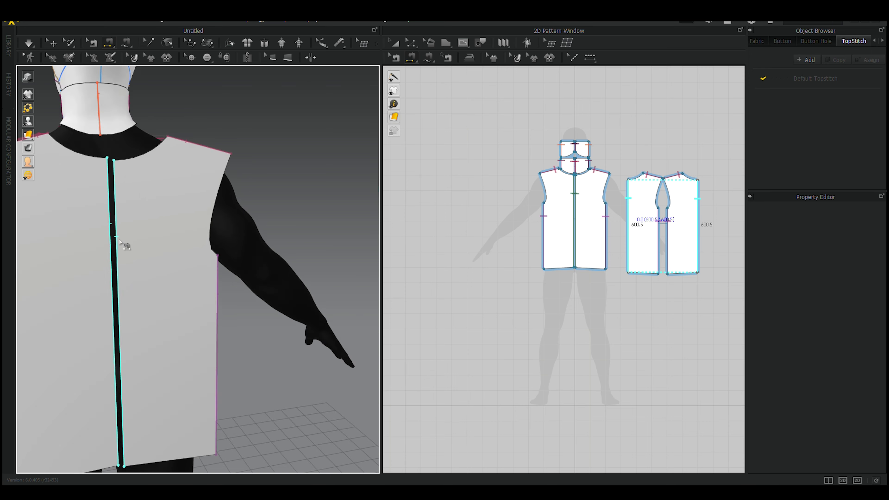
- Sew the collar pieces' lower edge to the shirt neckline
scroll(116, 266, up, 5)
key(q)
click(117, 208)
scroll(138, 217, up, 3)
key(0)
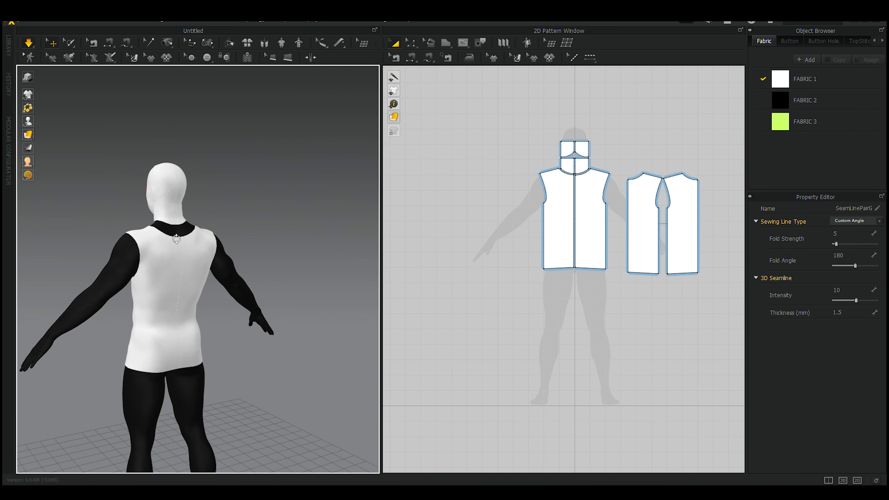
click(199, 242)
right_drag(200, 242, 202, 278)
scroll(202, 278, up, 5)
click(411, 58)
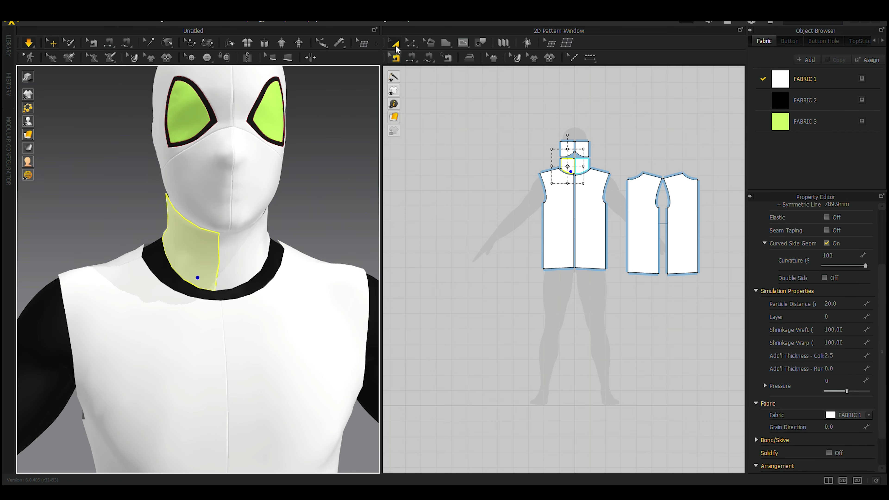
scroll(226, 355, up, 5)
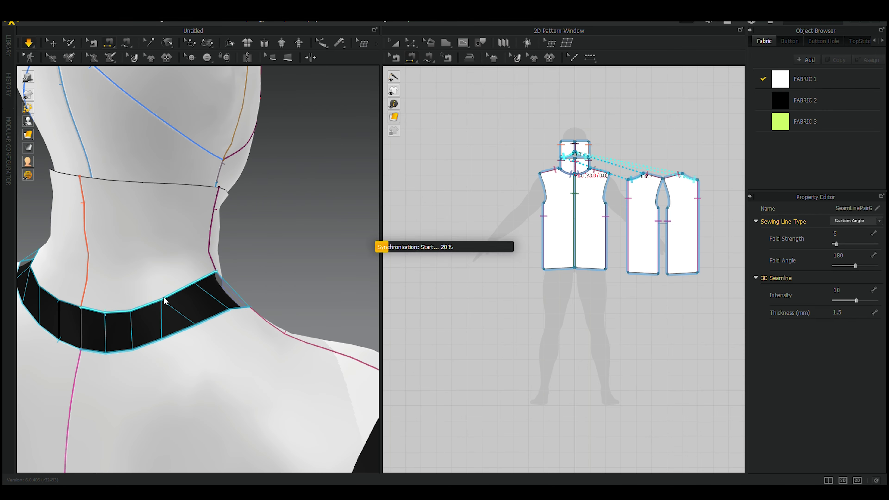
- Select all pattern pieces so the sleeveless shirt drapes onto the torso
right_drag(182, 294, 287, 326)
scroll(287, 326, up, 3)
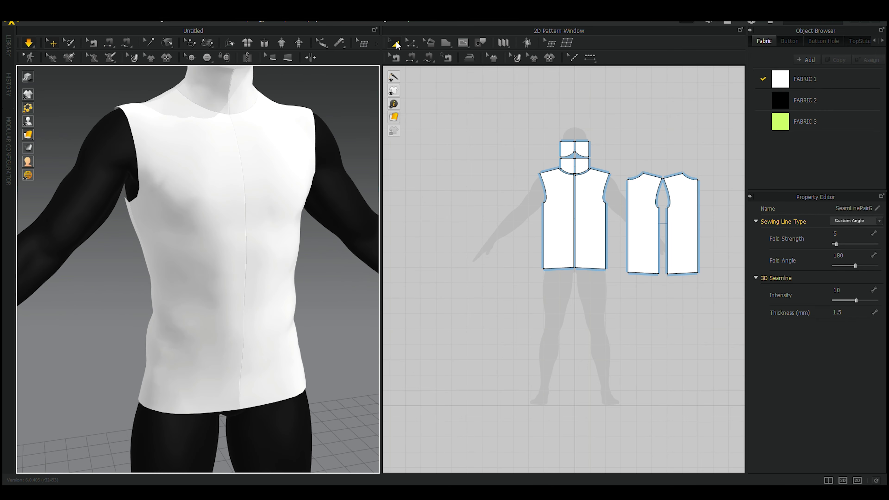
drag(507, 155, 742, 346)
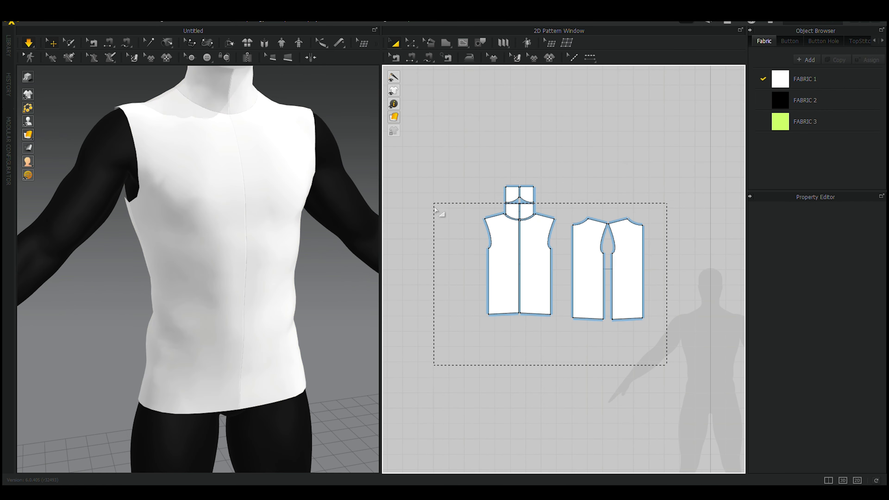
drag(433, 203, 665, 363)
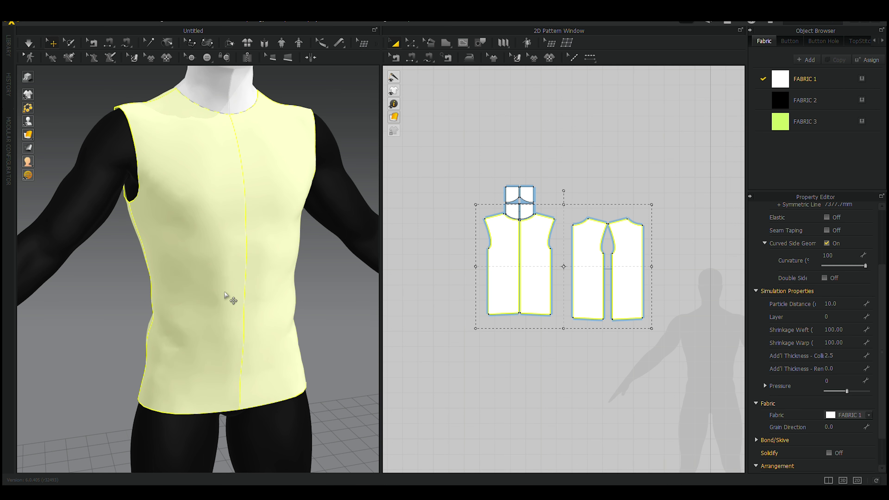
- Lower the front pieces' armhole points by nudging them down twice
click(415, 47)
click(553, 280)
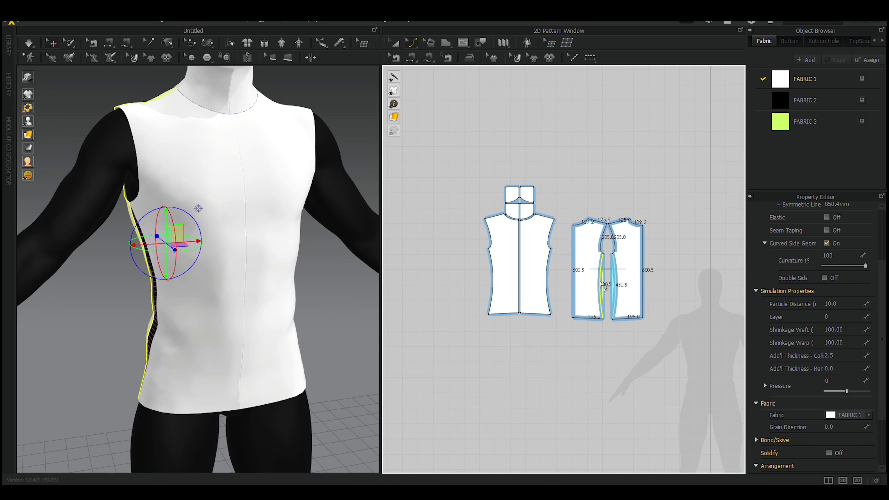
key(n)
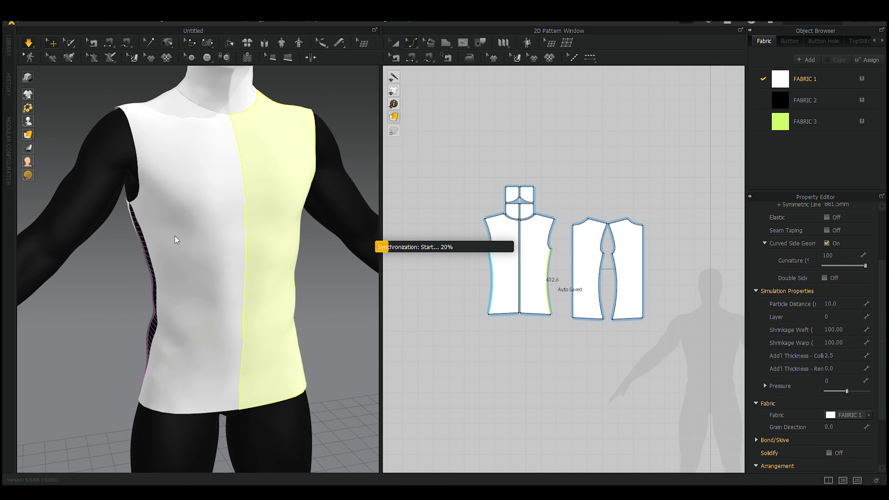
right_drag(169, 241, 182, 242)
scroll(182, 242, up, 3)
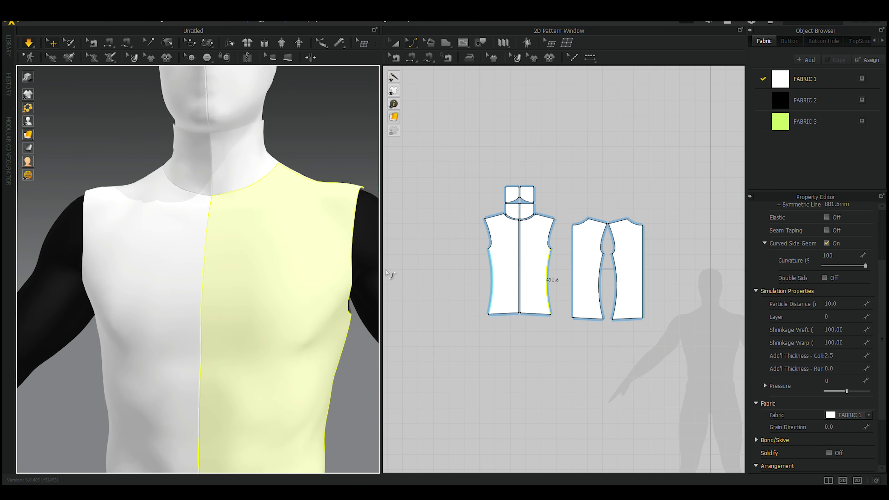
key(z)
drag(632, 262, 632, 262)
scroll(546, 245, up, 5)
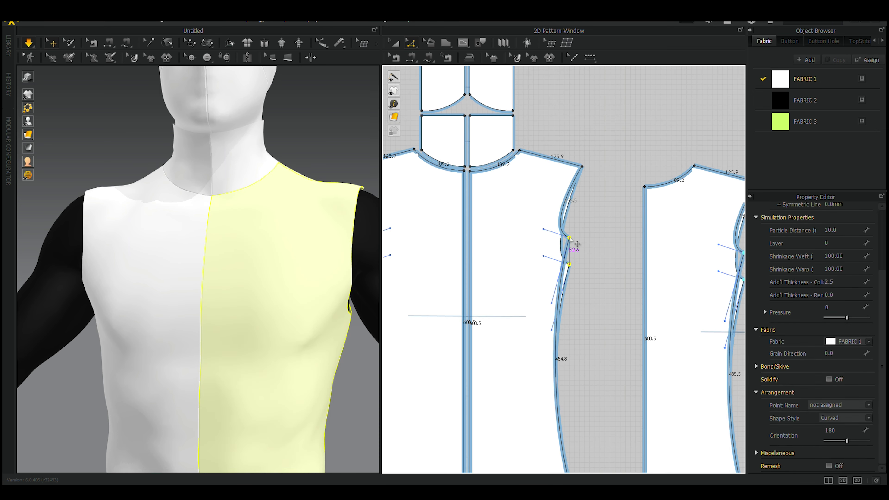
right_drag(90, 314, 128, 325)
key(Down)
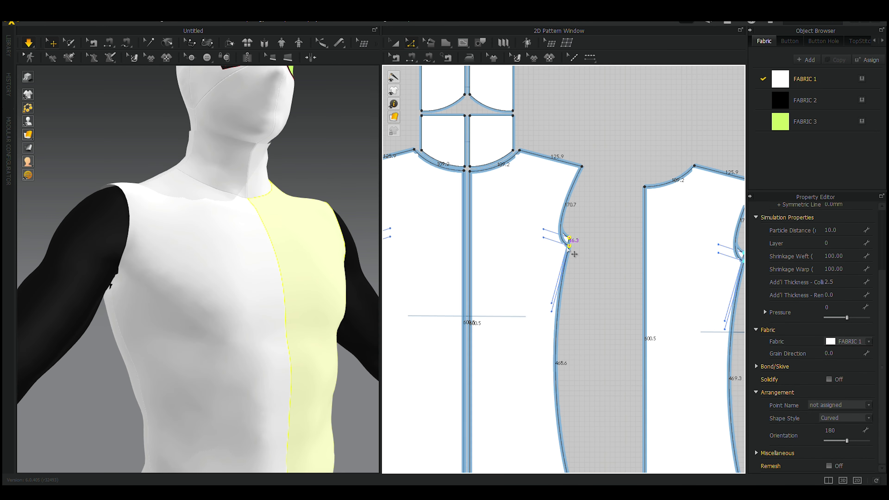
key(Down)
- Adjust the back panel's armhole and dart points, then simulate to check the fit
right_drag(173, 310, 341, 328)
scroll(176, 289, up, 3)
click(176, 289)
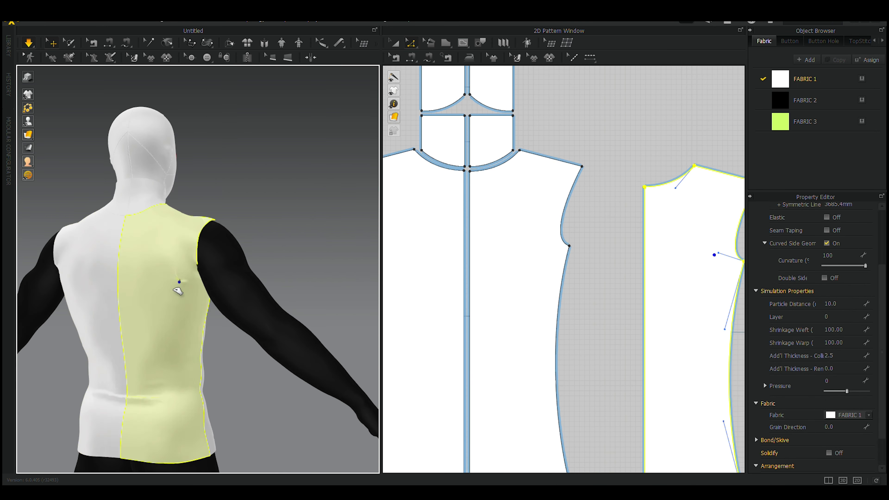
click(570, 246)
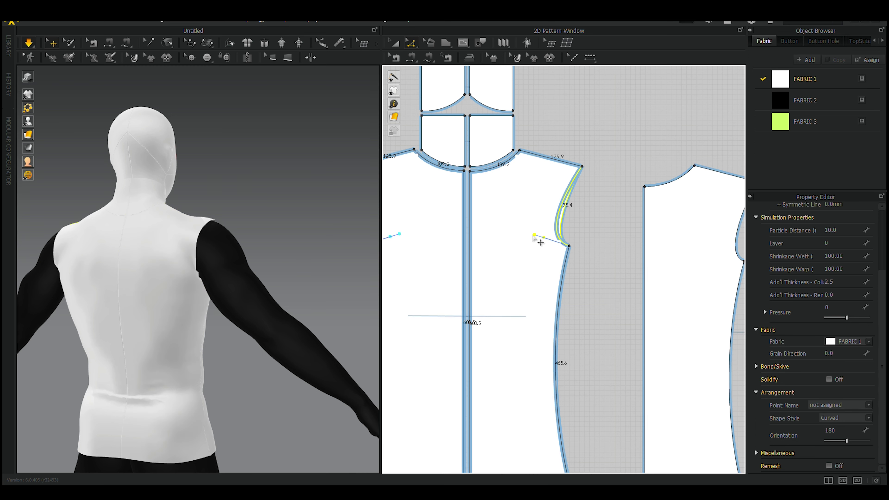
right_drag(541, 243, 590, 257)
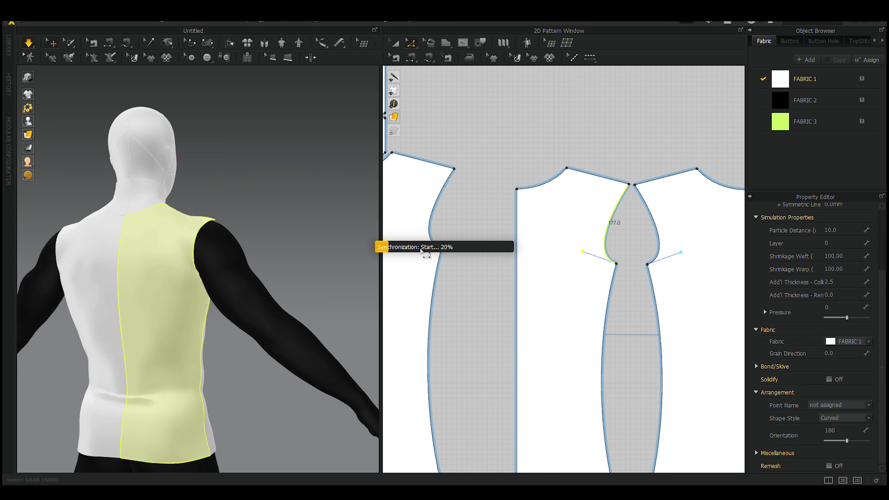
right_drag(422, 251, 454, 325)
click(661, 258)
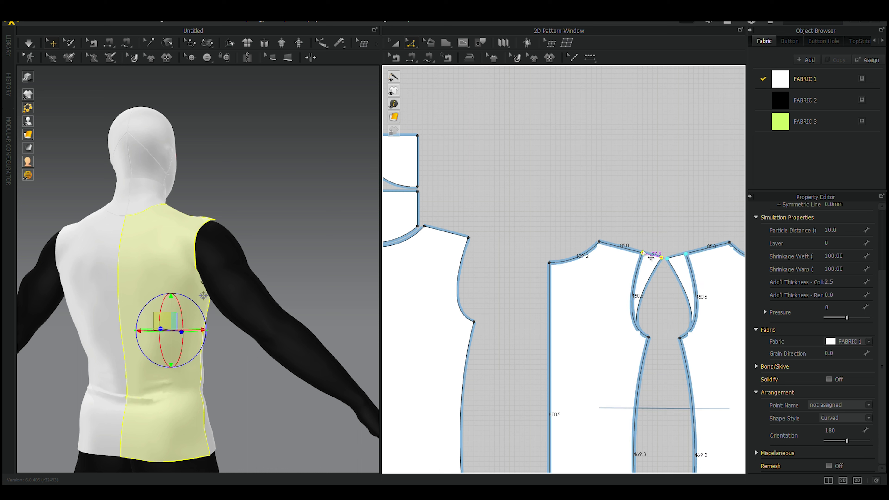
key(space)
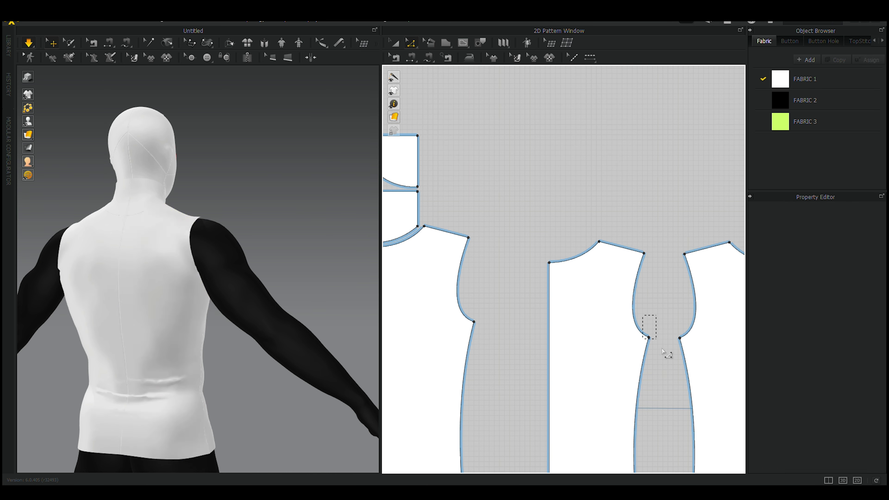
- Refine the armhole corners on the back and left pieces, checking the shirt from behind
drag(663, 351, 615, 340)
click(474, 322)
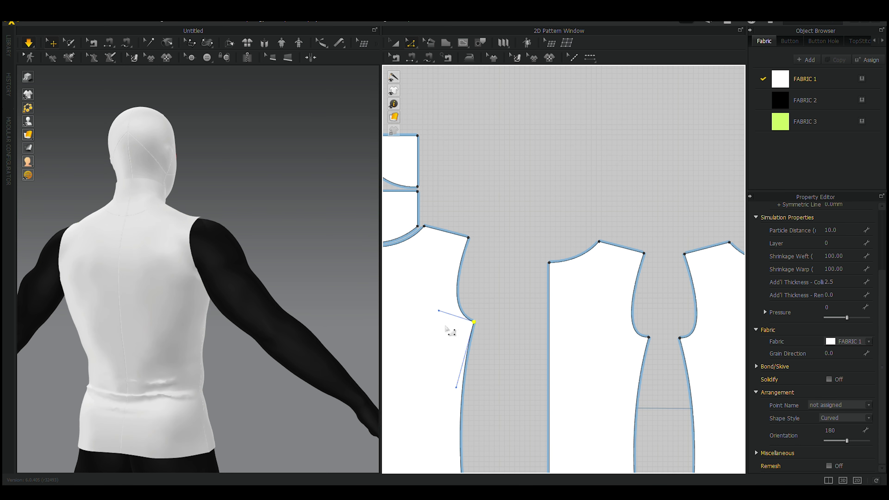
click(650, 345)
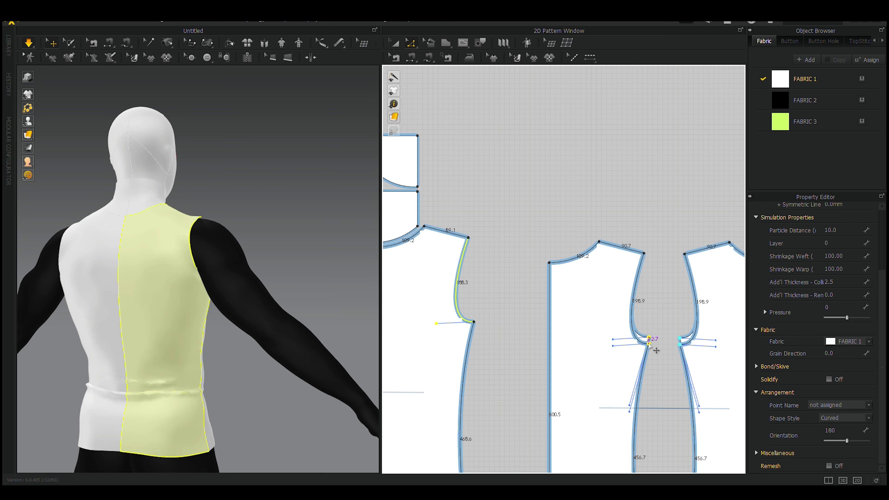
click(558, 447)
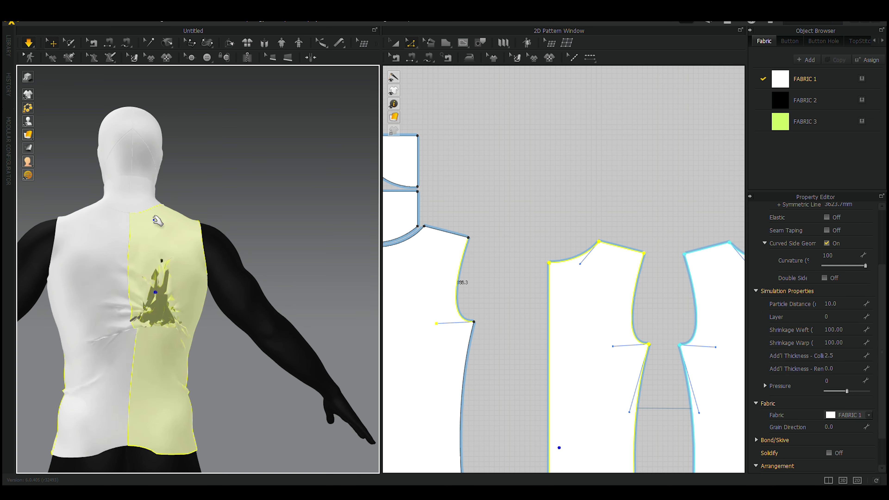
mouse_move(3, 358)
right_down()
mouse_move(224, 341)
mouse_move(207, 384)
mouse_move(143, 328)
mouse_move(149, 347)
mouse_move(168, 309)
mouse_move(139, 353)
right_up()
click(139, 354)
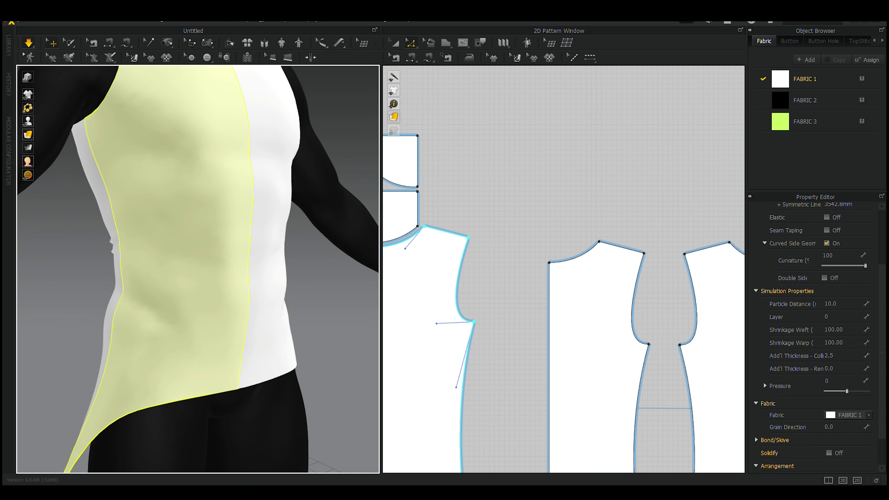
mouse_move(181, 404)
right_down()
mouse_move(193, 411)
mouse_move(264, 351)
mouse_move(310, 400)
mouse_move(276, 367)
right_up()
click(311, 400)
click(470, 57)
- Steam-brush the front shirt panels at -5% shrinkage and 130 mm brush size
scroll(527, 378, up, 3)
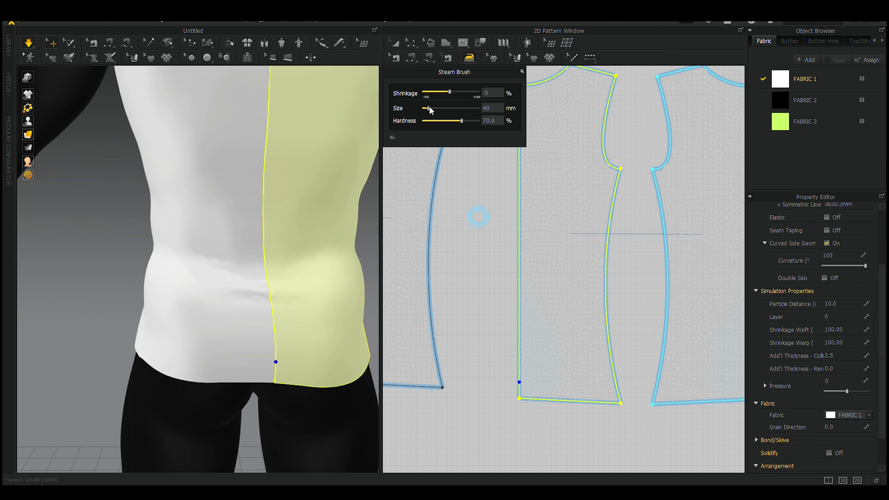
scroll(210, 301, down, 3)
right_drag(210, 302, 351, 303)
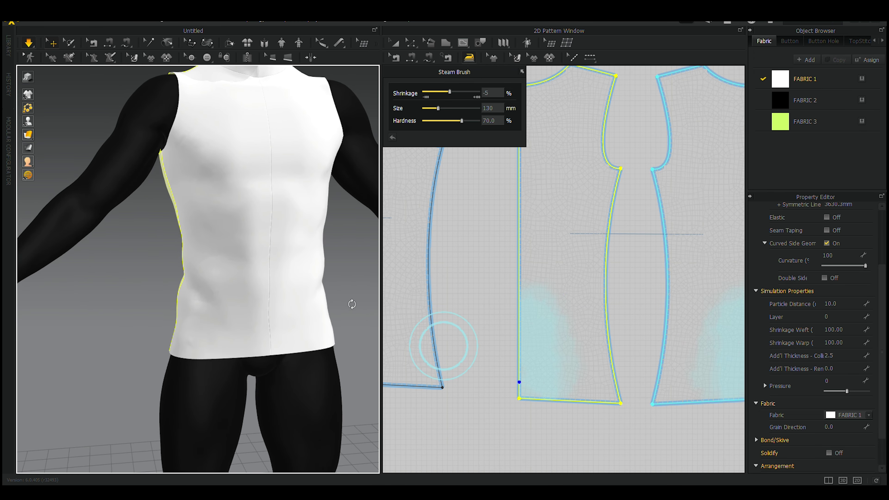
scroll(503, 264, down, 3)
drag(497, 285, 423, 348)
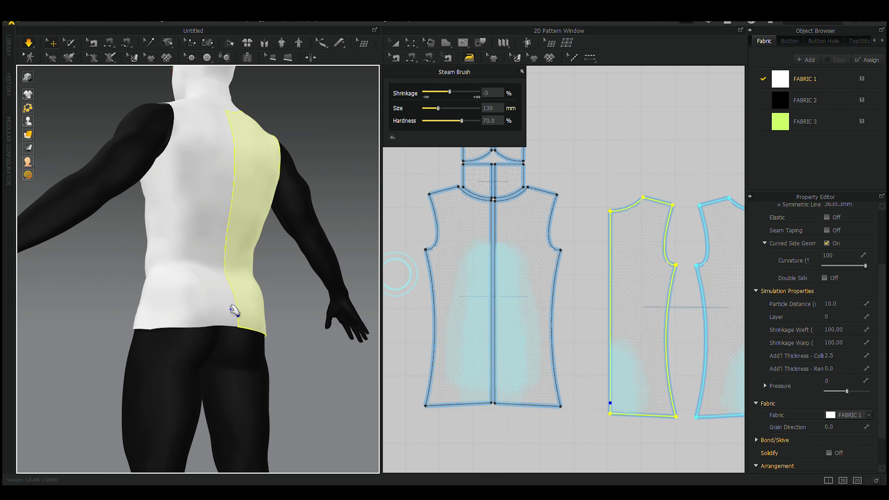
right_drag(234, 308, 263, 292)
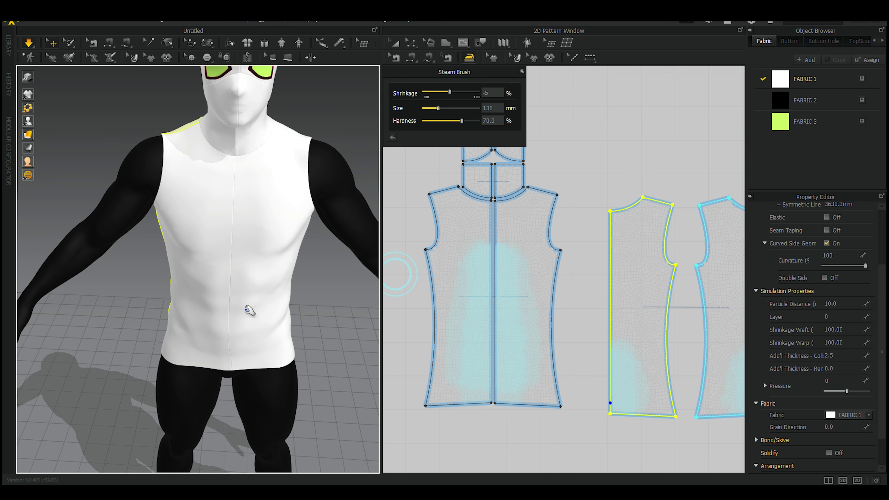
scroll(249, 310, down, 5)
right_drag(249, 311, 243, 289)
scroll(491, 303, down, 3)
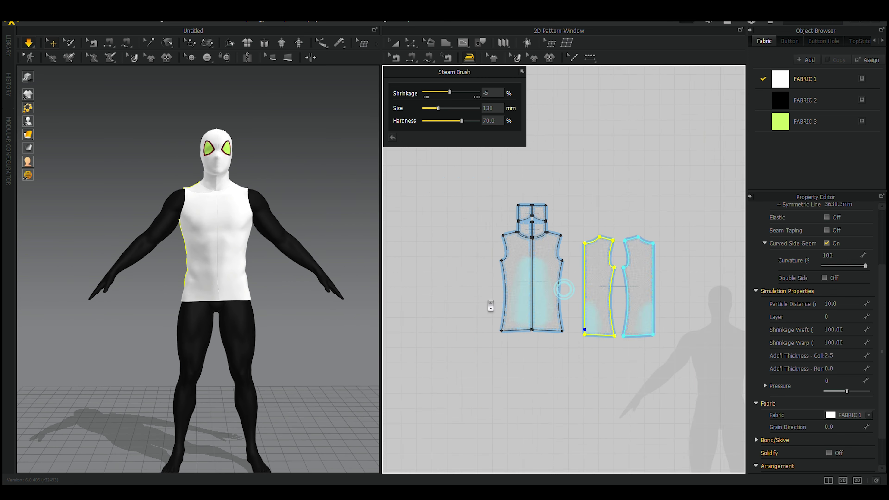
scroll(490, 303, down, 3)
- Draw a four-corner pant leg outline from the waist down to the ankle
key(h)
scroll(495, 289, up, 8)
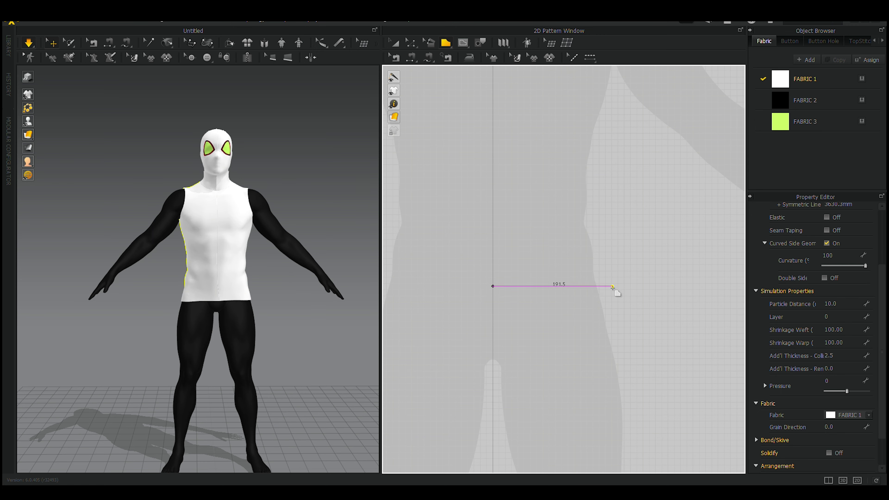
click(613, 286)
scroll(595, 368, down, 3)
click(570, 447)
click(516, 447)
scroll(510, 398, down, 2)
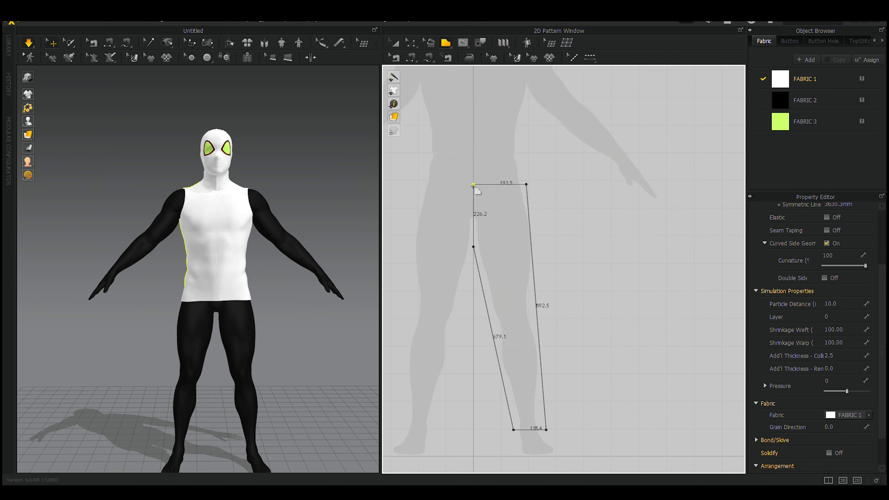
click(473, 185)
- Mirror the leg into a second leg, then copy the pair as back pieces beside the fronts
key(a)
right_click(490, 280)
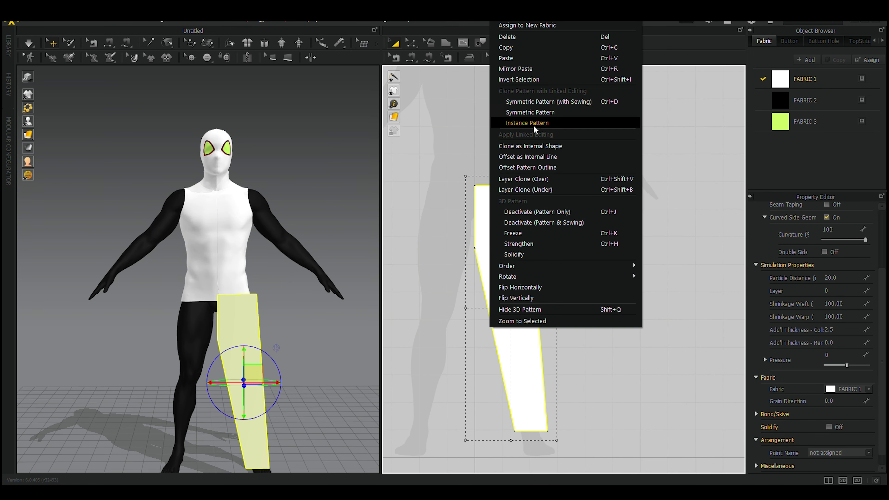
click(566, 121)
click(437, 308)
scroll(427, 164, down, 2)
key(ctrl+a)
right_click(478, 196)
click(501, 60)
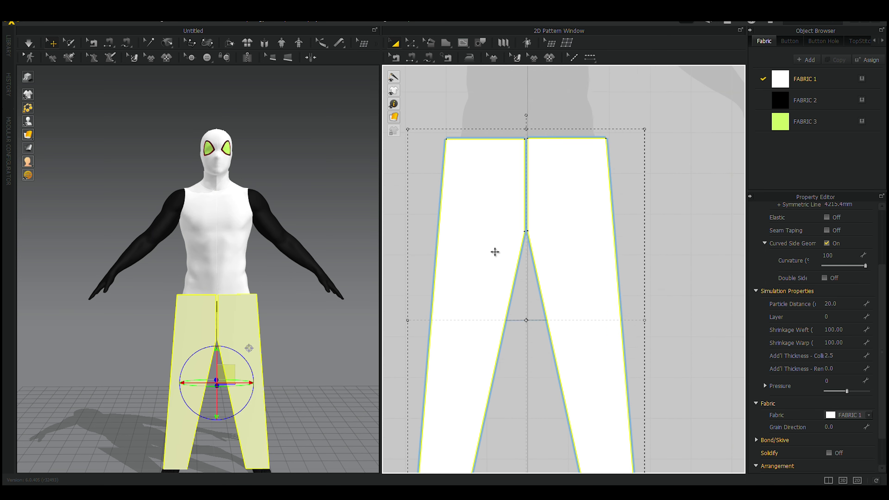
scroll(500, 288, down, 2)
drag(500, 288, 606, 288)
right_drag(245, 350, 308, 376)
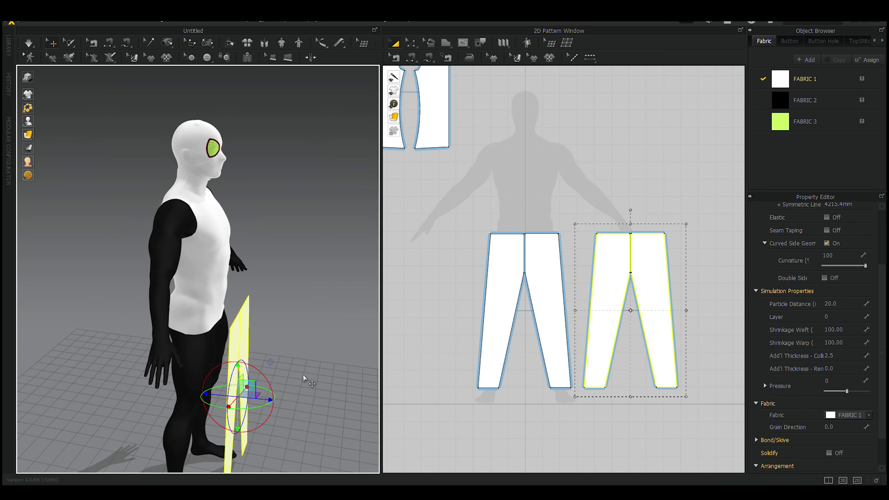
scroll(308, 377, up, 5)
- Sew the pant pieces' long outer side seams and 226.2 top edges, then select the left pieces
right_click(209, 379)
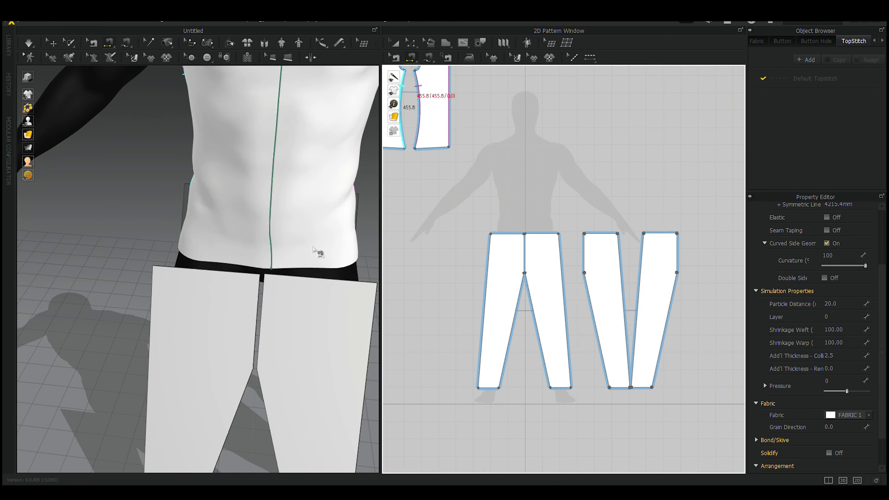
click(338, 245)
click(584, 252)
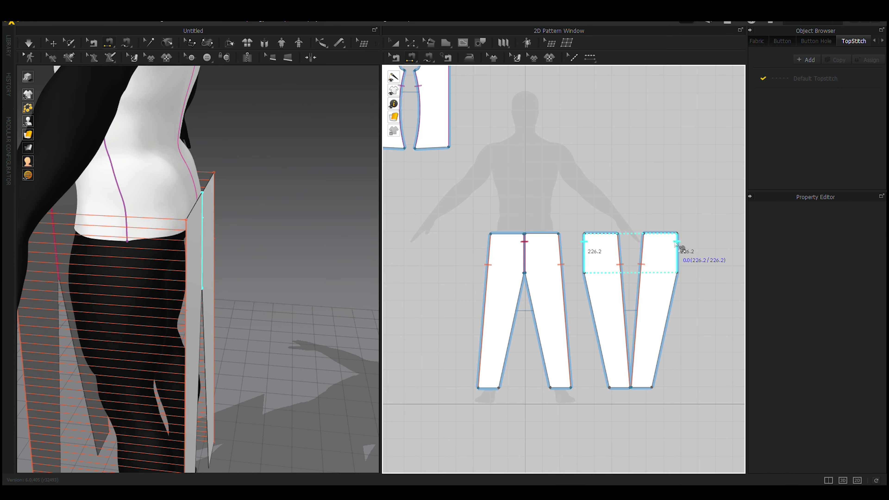
click(589, 301)
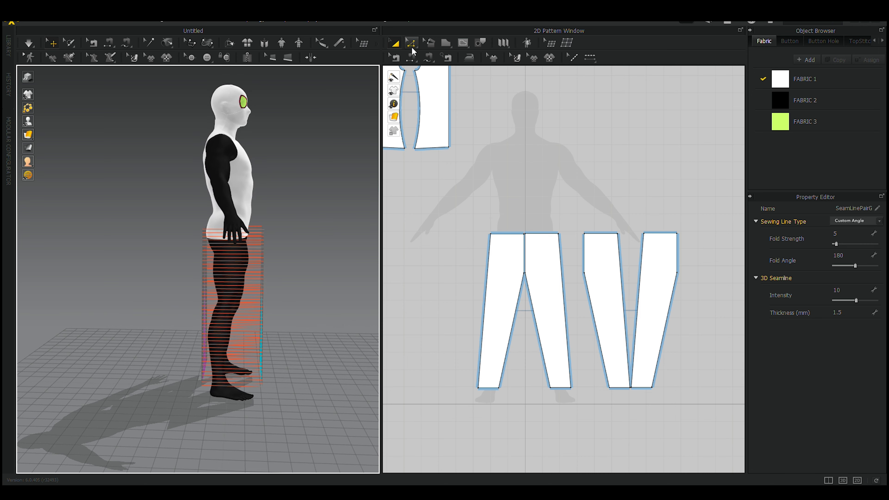
scroll(226, 261, up, 2)
right_drag(266, 312, 280, 315)
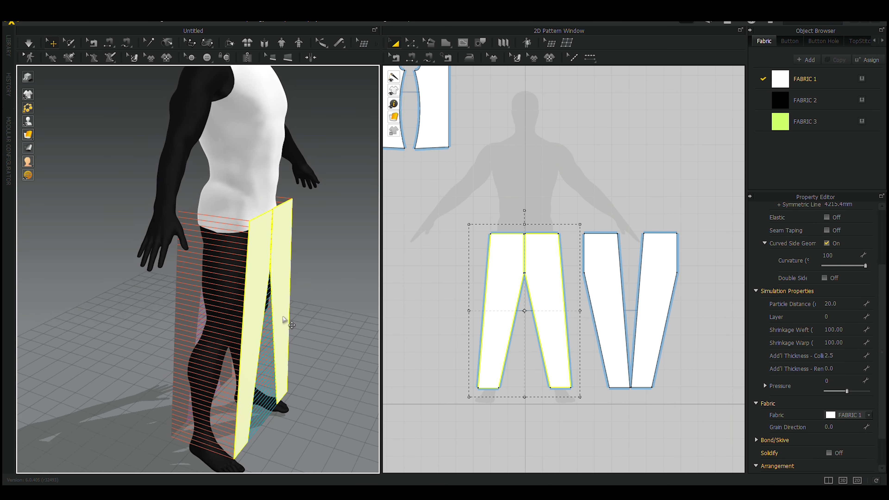
click(512, 269)
drag(441, 199, 570, 444)
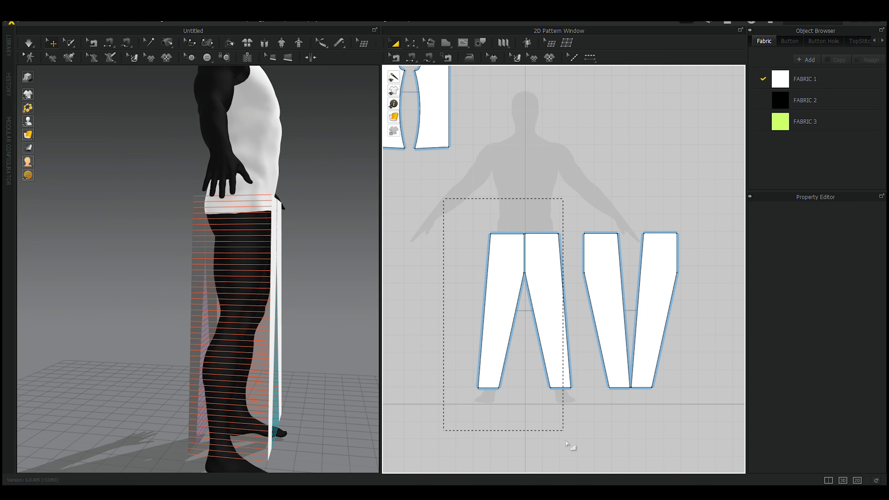
mouse_move(331, 278)
right_down()
mouse_move(307, 285)
mouse_move(251, 329)
right_up()
- Check the crotch seam's options, test-simulate the pants, then reset them
click(395, 57)
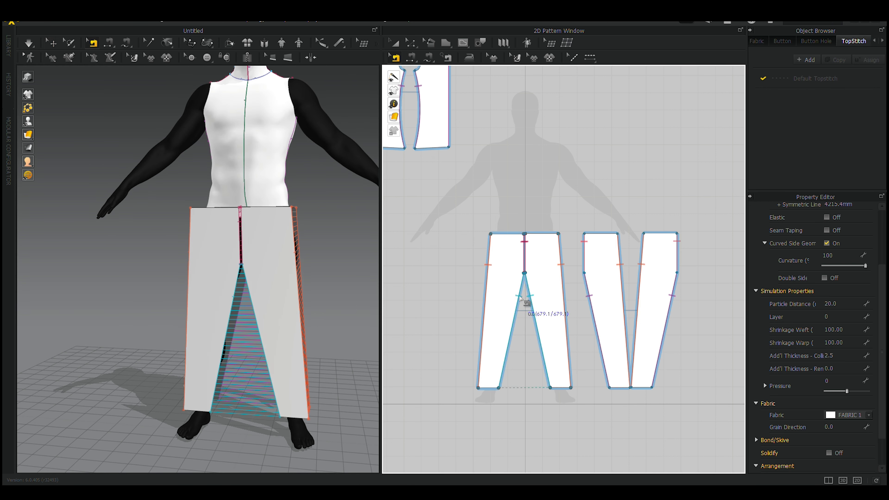
right_click(591, 297)
scroll(254, 234, up, 10)
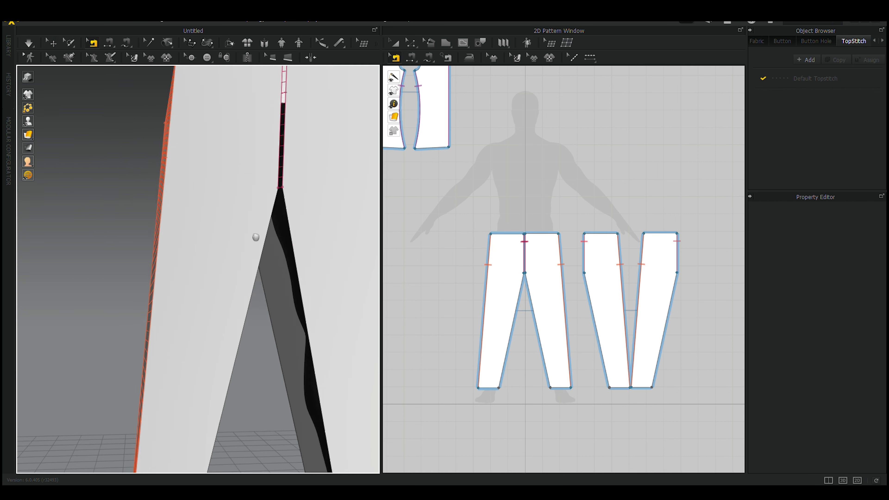
scroll(259, 238, up, 3)
scroll(269, 240, down, 10)
key(space)
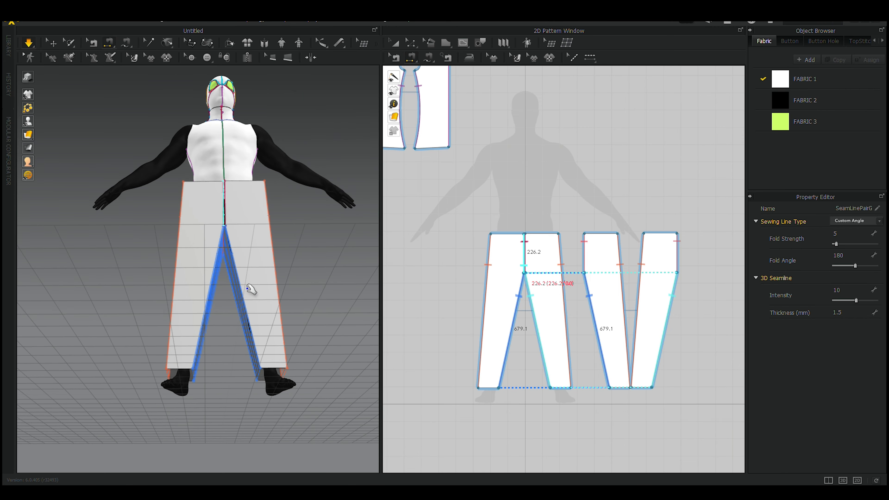
right_drag(251, 289, 312, 292)
key(ctrl+z)
- Re-simulate with all patterns selected so the pants drape as tights, and finish the open seam
right_drag(250, 336, 316, 315)
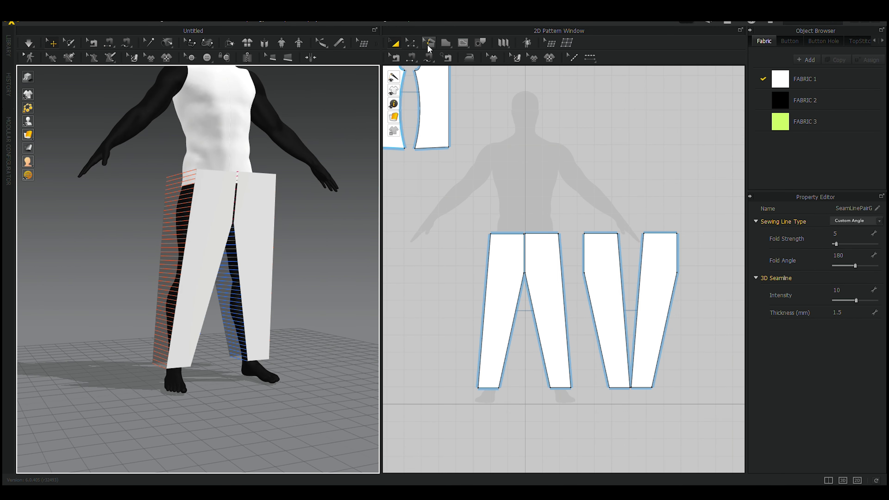
key(ctrl+a)
key(space)
mouse_move(210, 241)
right_down()
mouse_move(265, 241)
mouse_move(175, 233)
mouse_move(332, 243)
mouse_move(174, 251)
right_up()
key(ctrl+z)
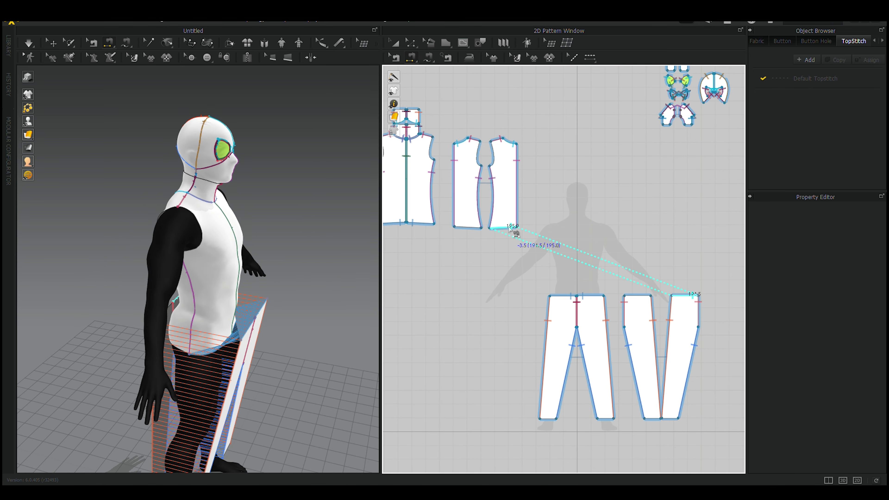
click(513, 229)
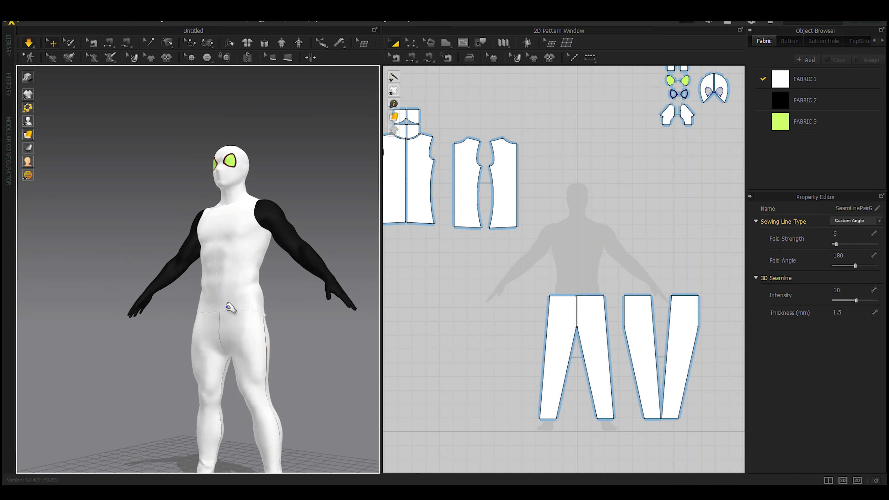
right_drag(229, 308, 115, 292)
- Sew the three shirt hem edges together into one seam with the pants
scroll(460, 286, down, 2)
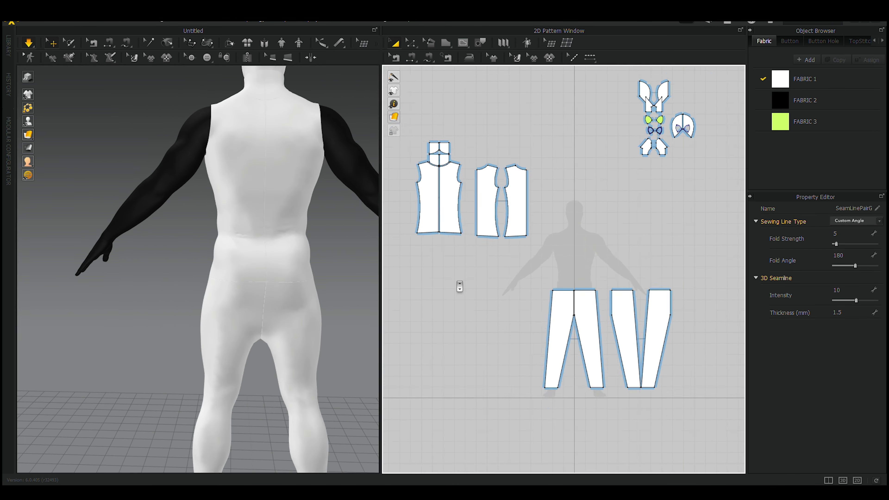
scroll(460, 286, up, 3)
drag(661, 319, 430, 250)
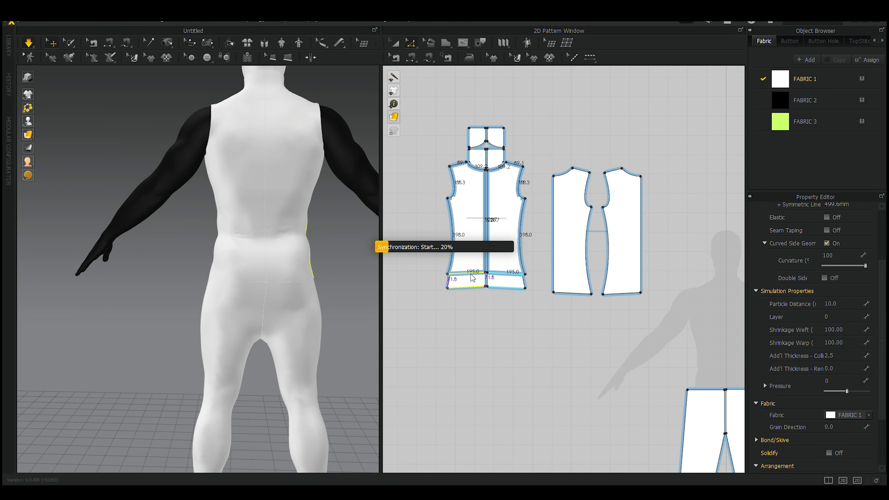
click(476, 287)
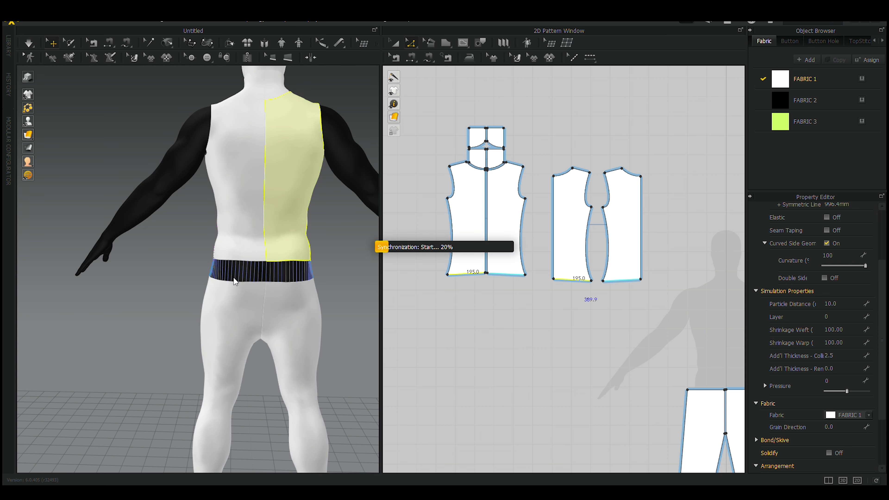
click(235, 277)
right_drag(240, 278, 242, 210)
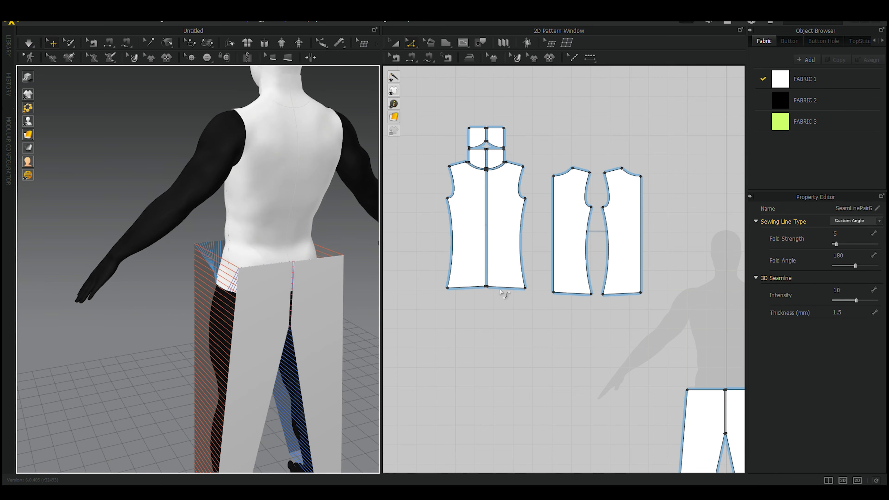
click(242, 196)
- Simulate the garments with the shirt deselected and orbit to check the fit
key(6)
key(space)
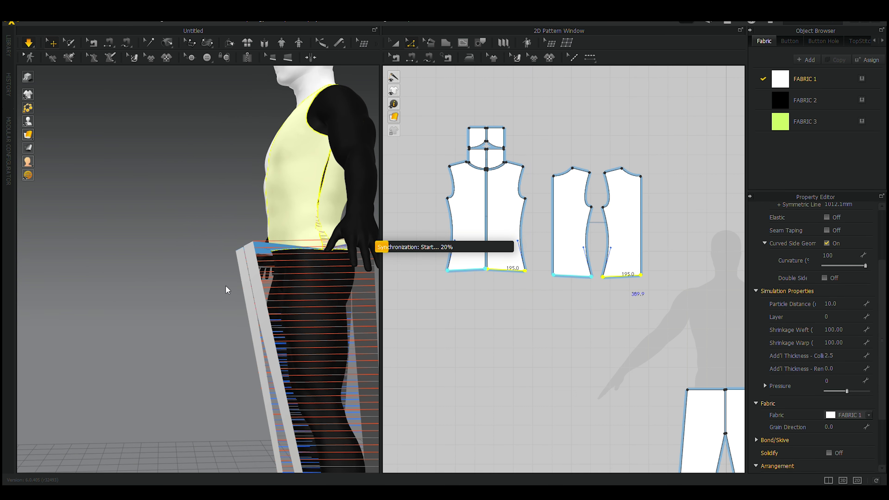
mouse_move(219, 334)
right_down()
mouse_move(313, 331)
mouse_move(210, 333)
mouse_move(258, 337)
mouse_move(179, 284)
right_up()
scroll(210, 333, up, 5)
scroll(188, 339, down, 3)
- Select both pant pattern pieces plus the front and back shirt pieces
click(187, 339)
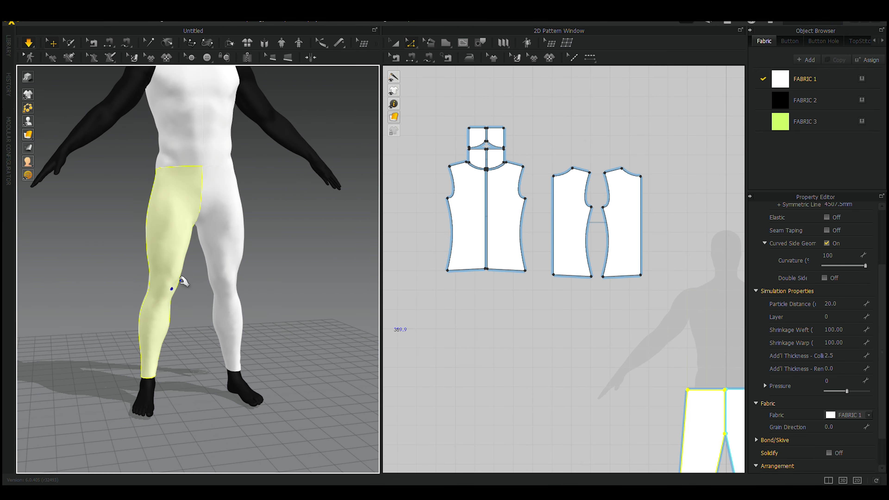
scroll(193, 328, up, 5)
scroll(504, 338, down, 10)
scroll(564, 268, up, 4)
shift+click(640, 327)
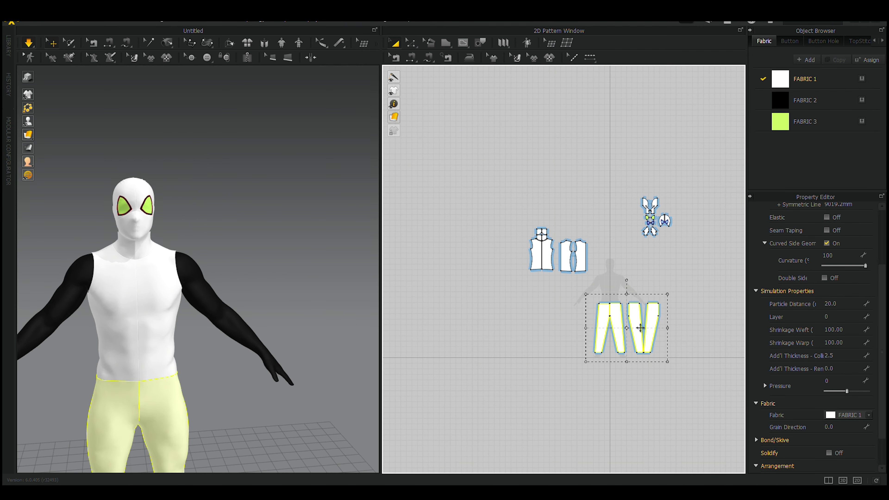
scroll(620, 280, up, 3)
click(496, 247)
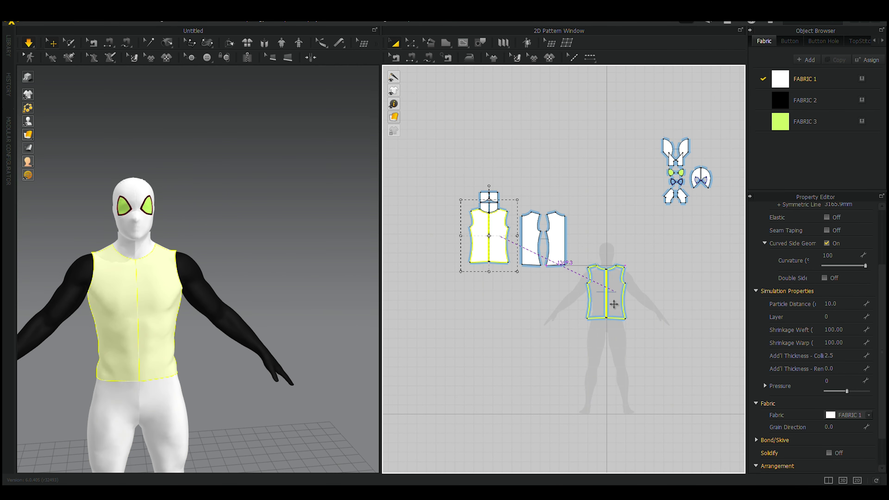
click(614, 305)
scroll(584, 278, up, 4)
scroll(600, 338, up, 4)
scroll(592, 352, down, 5)
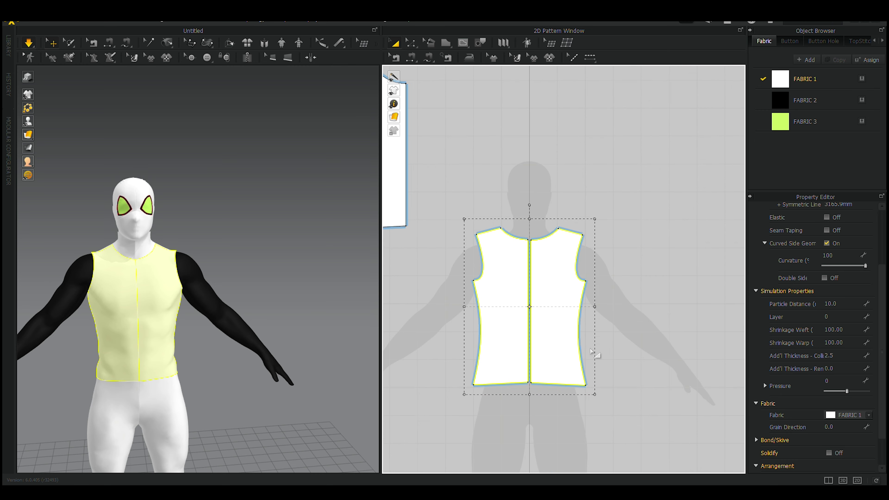
scroll(595, 224, up, 4)
- Switch to Transform Pattern, zoom onto the bodice armhole and clear the selection
key(a)
scroll(553, 275, down, 2)
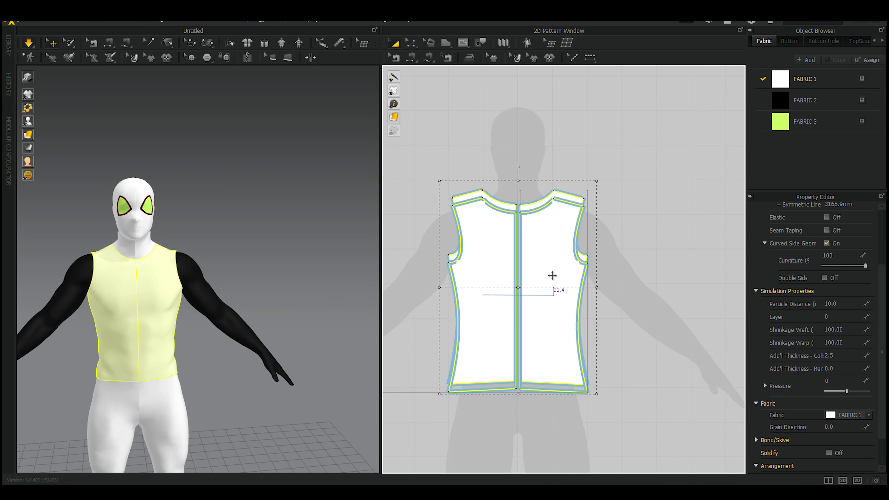
scroll(588, 280, up, 3)
key(Escape)
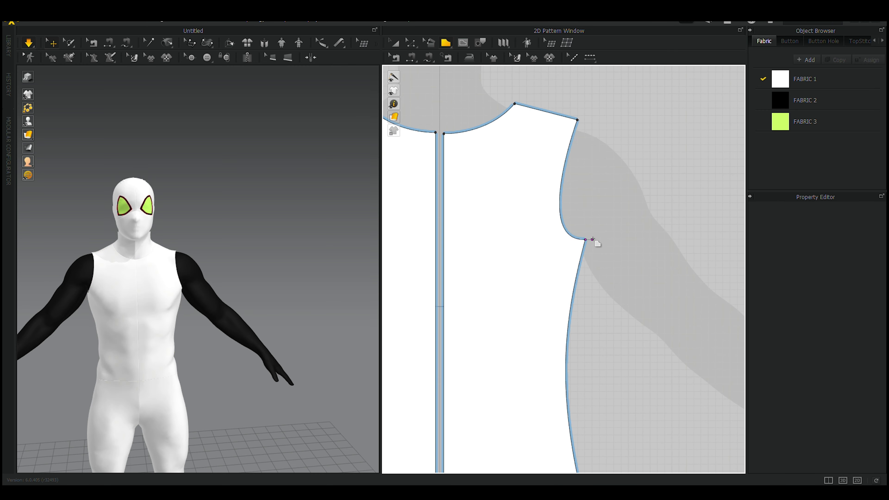
- Draw a rectangular sleeve piece and shape it into a curved, peaked sleeve cap
middle_drag(683, 321, 638, 330)
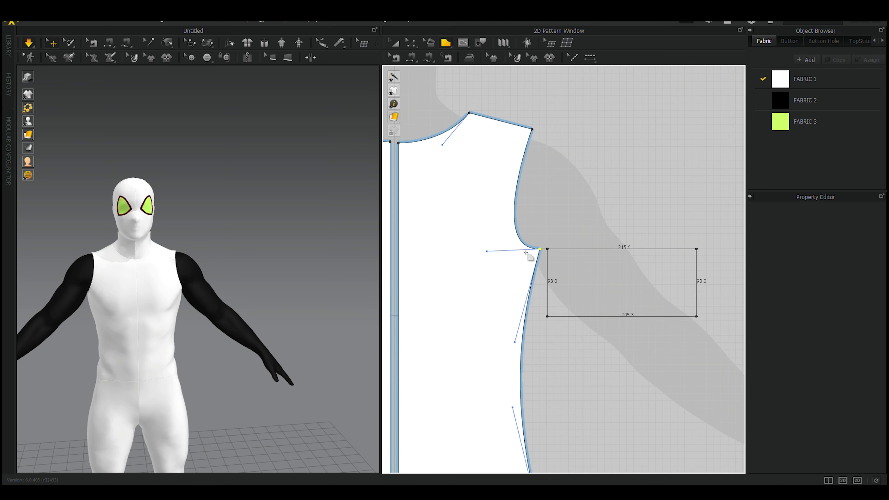
click(591, 247)
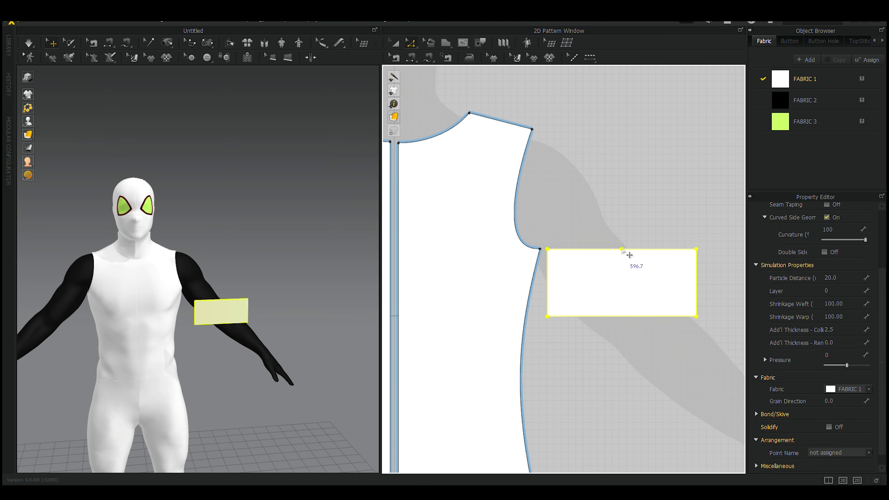
drag(622, 249, 622, 130)
key(c)
drag(593, 176, 574, 175)
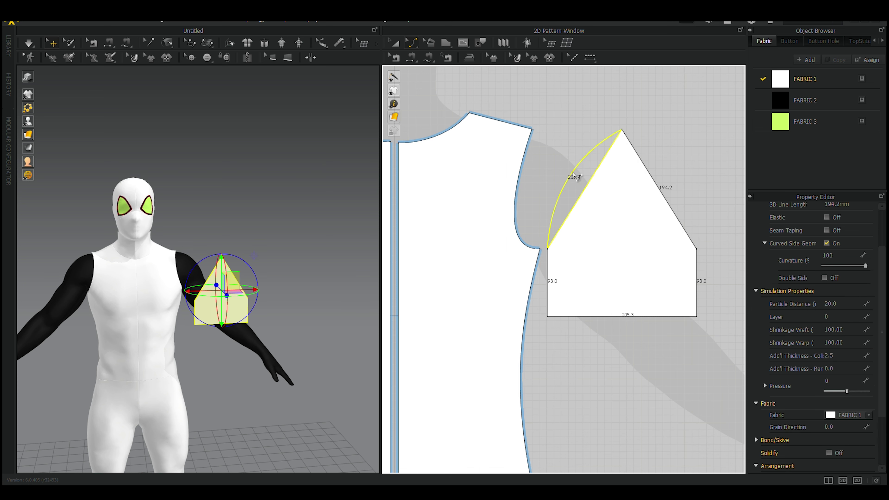
key(v)
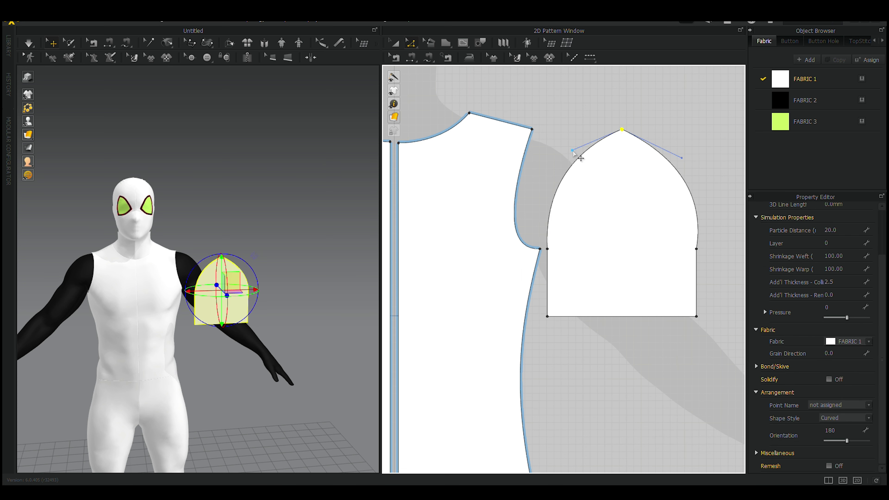
click(692, 218)
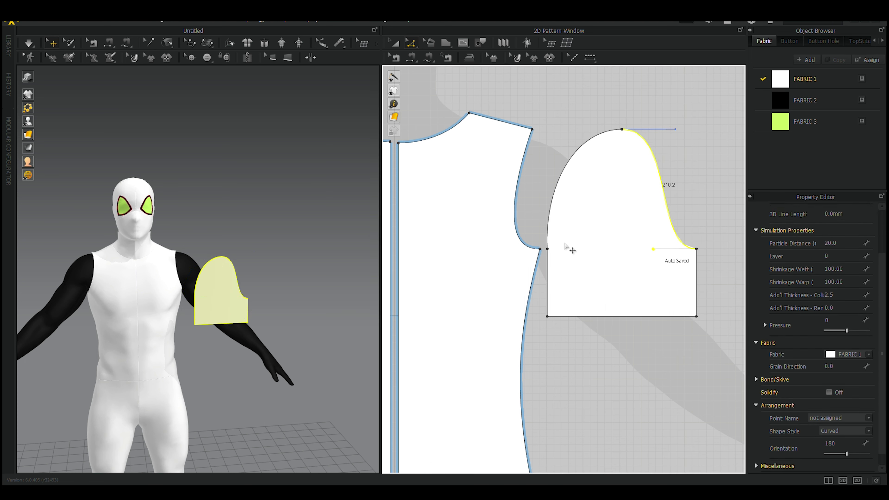
drag(548, 249, 599, 245)
key(ctrl+z)
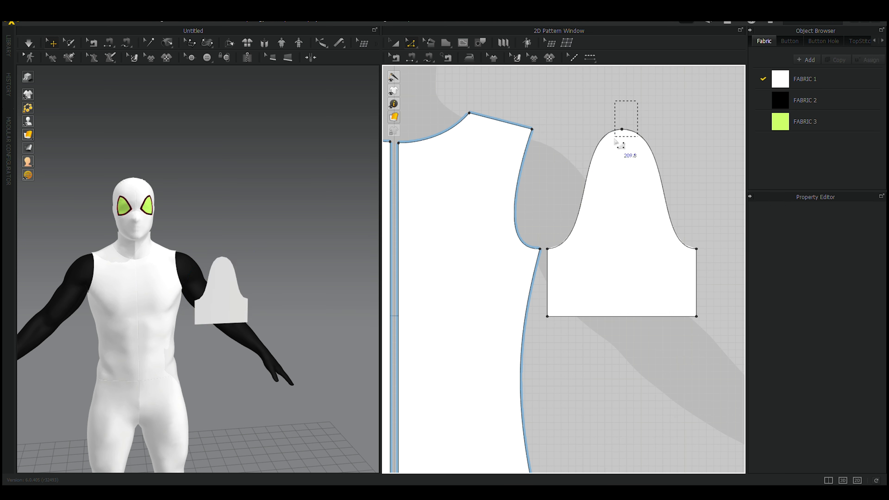
drag(622, 129, 623, 142)
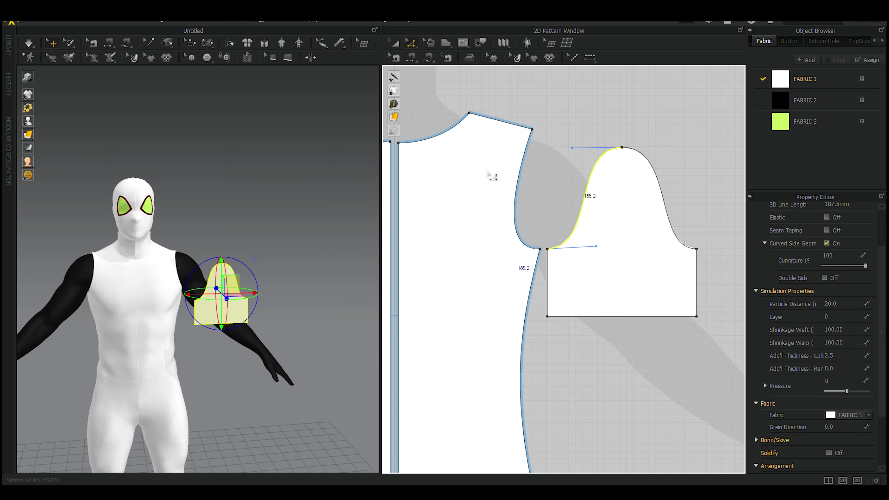
- Clone the sleeve as a symmetric pattern and place the mirrored copy on the left
key(a)
click(595, 264)
right_click(618, 263)
click(683, 102)
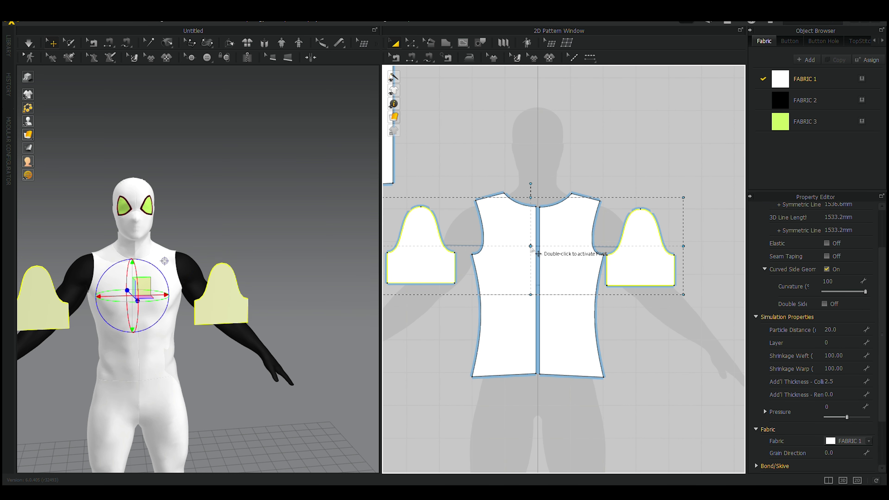
click(707, 246)
click(623, 266)
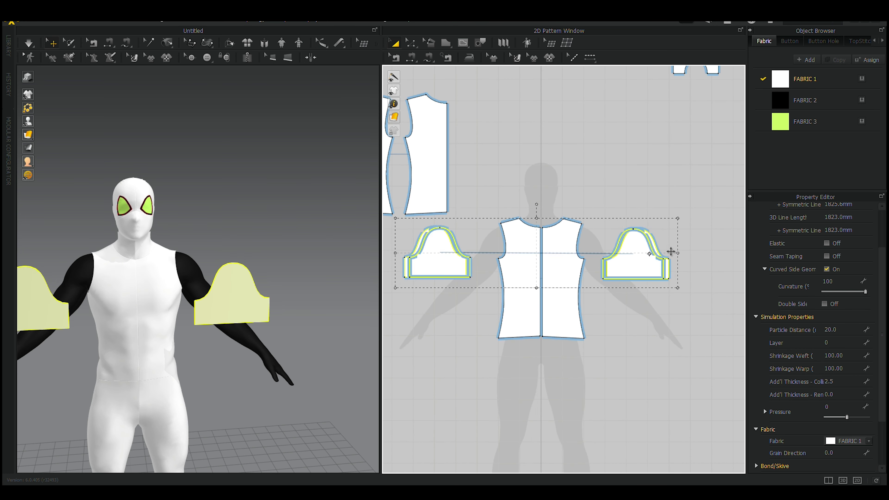
- Lower the sleeve cap's top point and inspect both sleeves from several angles
scroll(630, 255, up, 4)
key(z)
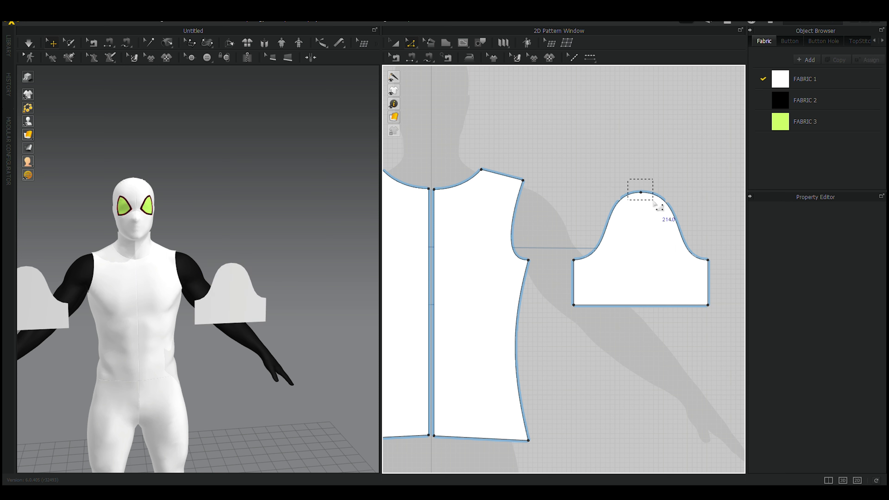
drag(641, 193, 641, 203)
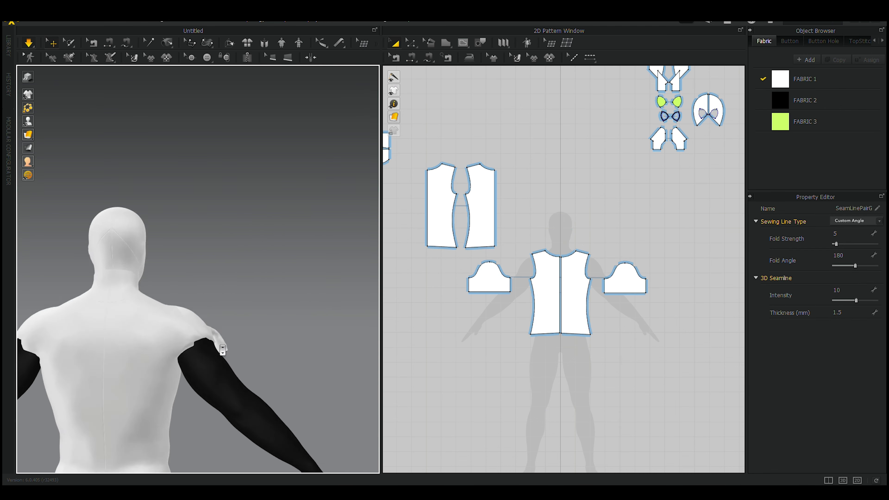
right_drag(233, 410, 202, 398)
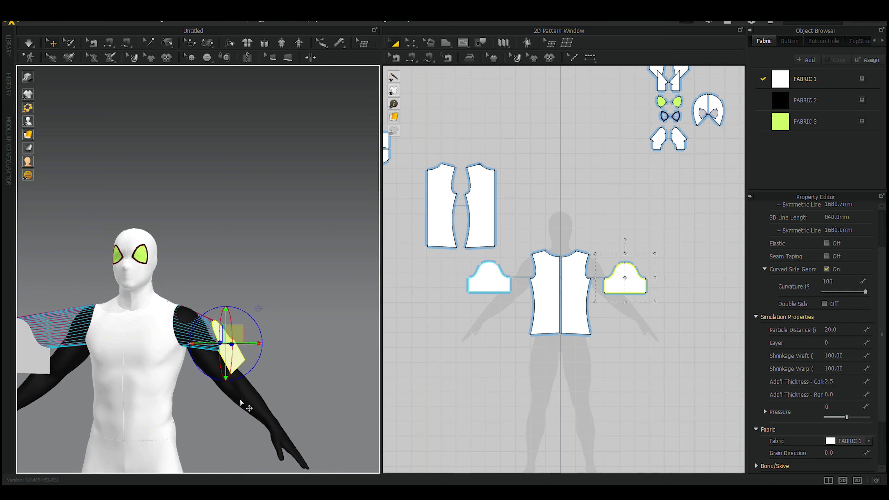
click(489, 277)
mouse_move(336, 308)
right_down()
mouse_move(372, 316)
mouse_move(211, 342)
right_up()
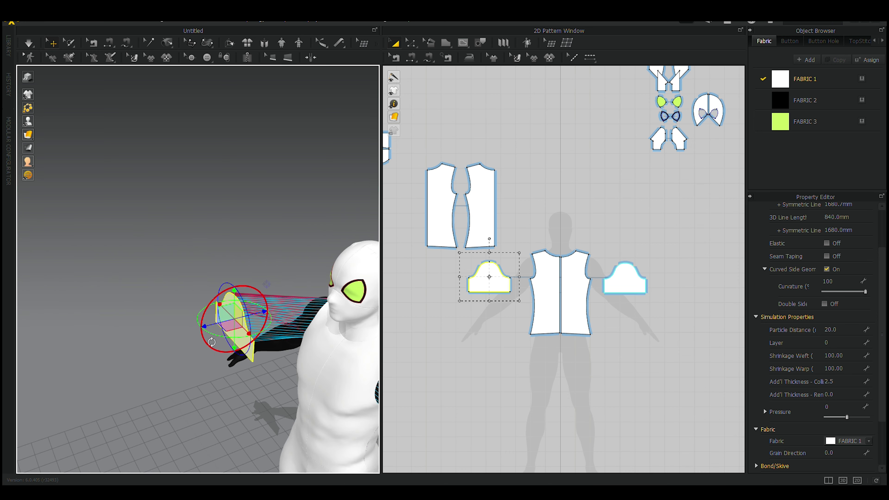
right_drag(43, 247, 230, 251)
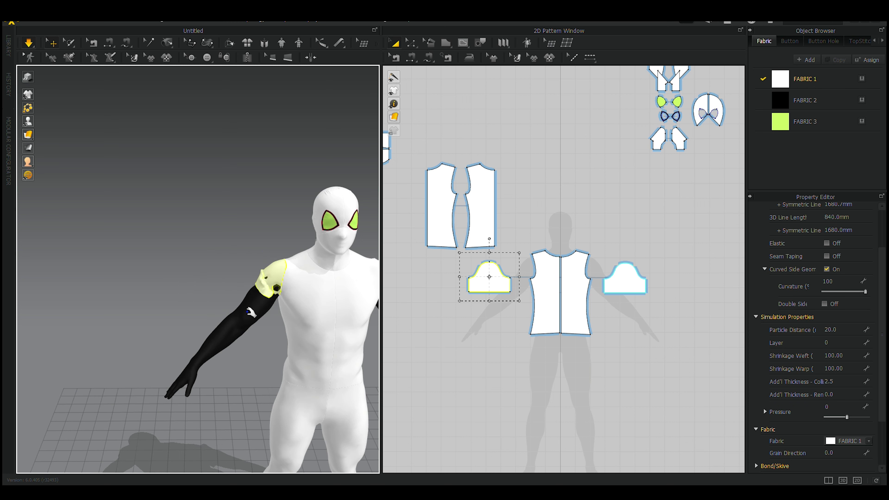
mouse_move(251, 312)
right_down()
mouse_move(200, 324)
mouse_move(186, 244)
right_up()
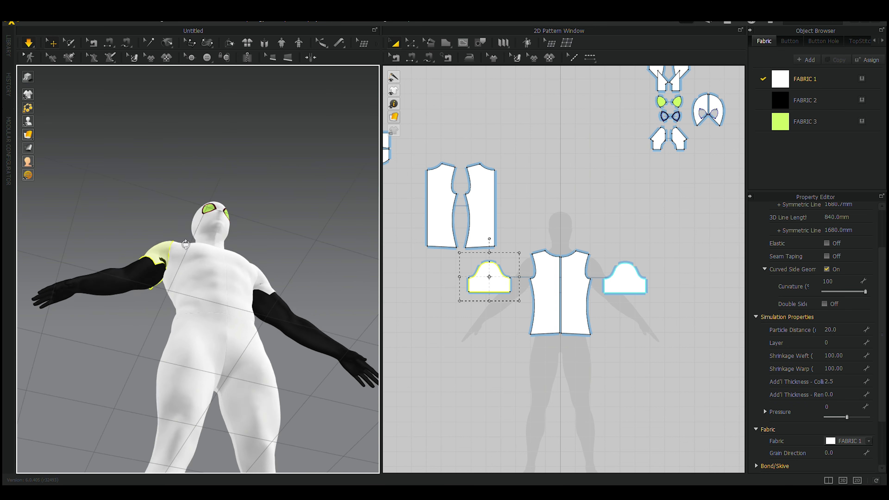
- Simulate both sleeves onto the arms and inspect the fit at the shoulder
key(2)
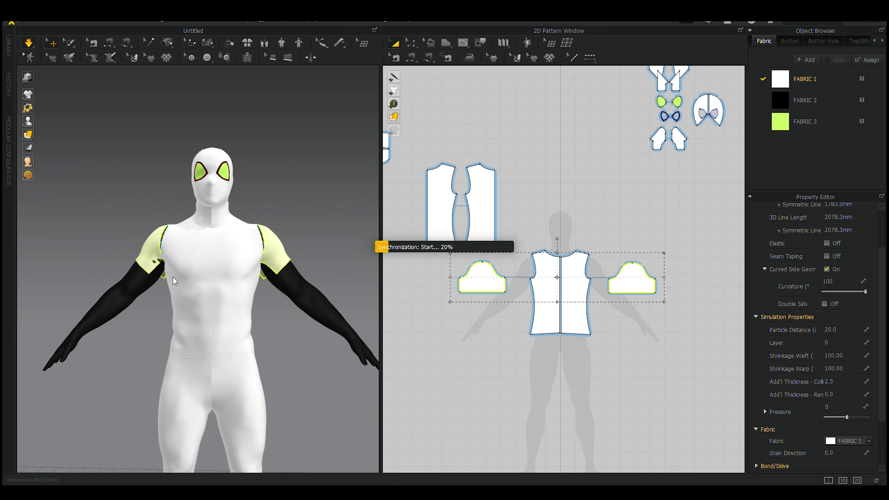
right_drag(178, 280, 278, 317)
key(2)
scroll(207, 292, up, 3)
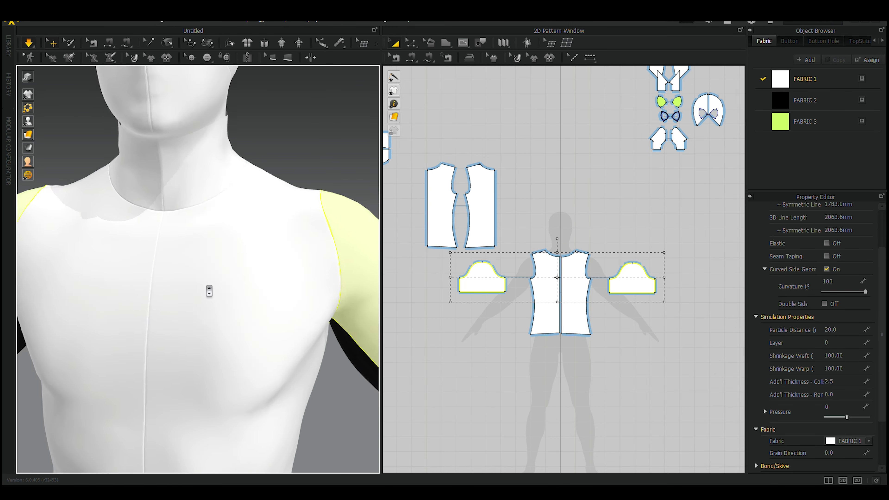
scroll(236, 276, up, 3)
right_drag(235, 276, 198, 294)
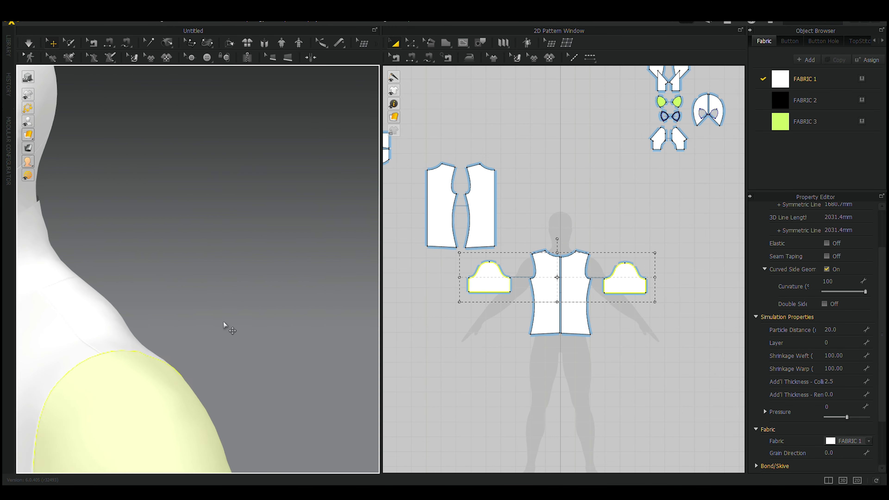
- Segment-sew the sleeve's armhole base segment, then reselect the sleeve pattern piece
click(411, 57)
click(436, 284)
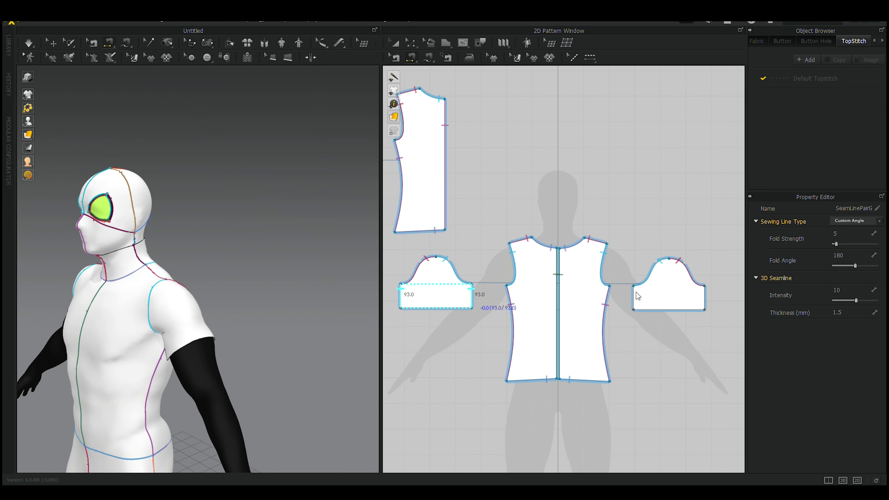
key(2)
key(q)
mouse_move(193, 254)
right_down()
mouse_move(102, 302)
mouse_move(144, 345)
right_up()
scroll(101, 302, up, 3)
click(101, 302)
- Drag the sleeve hem edges down so both sleeves extend toward the wrists
key(2)
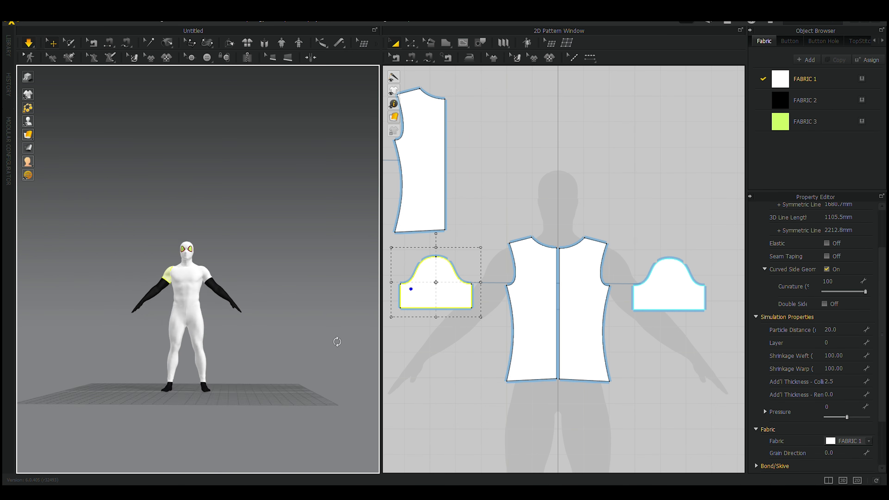
key(z)
scroll(455, 357, down, 5)
drag(452, 355, 453, 356)
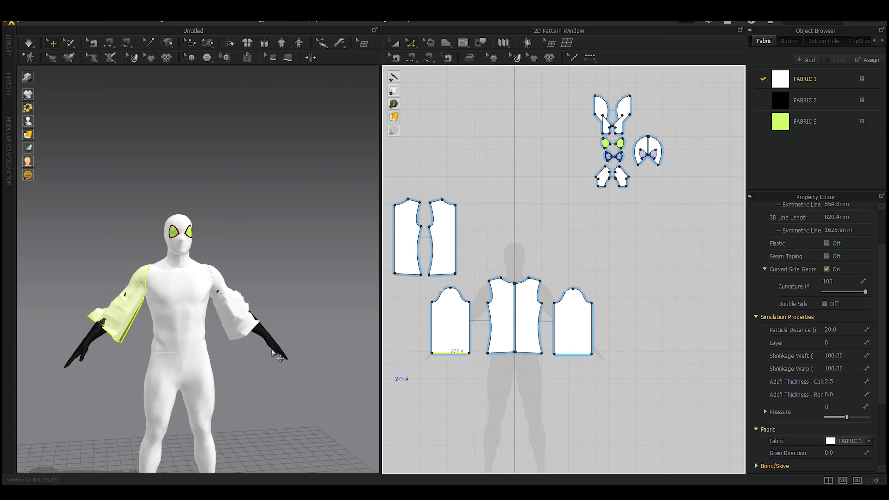
click(260, 324)
right_drag(284, 326, 224, 444)
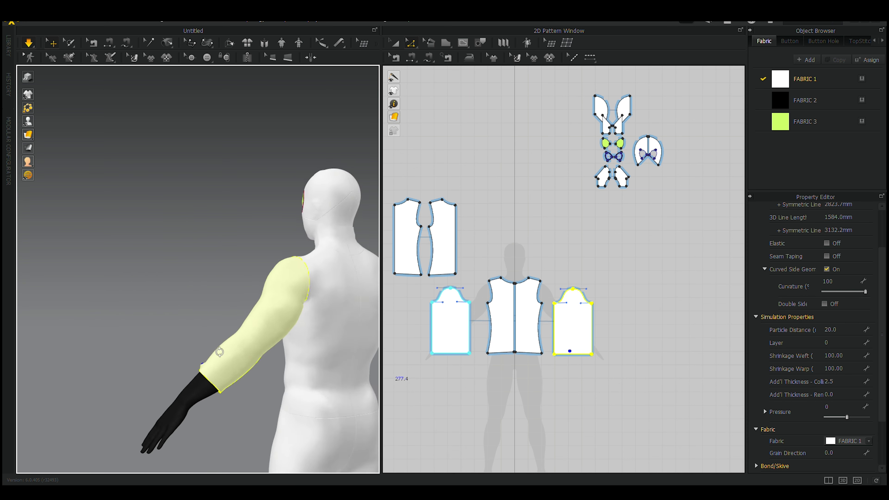
scroll(224, 445, up, 5)
key(2)
mouse_move(451, 353)
mouse_down()
mouse_move(455, 365)
mouse_move(441, 374)
mouse_up()
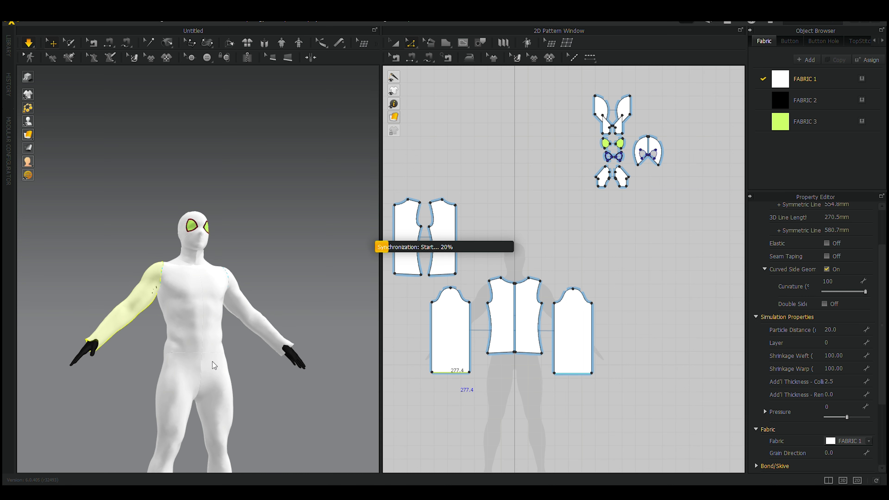
- Set the sleeve particle distance to 10 and re-simulate the lengthened sleeves
right_drag(214, 366, 171, 323)
scroll(171, 323, up, 3)
right_drag(248, 338, 258, 254)
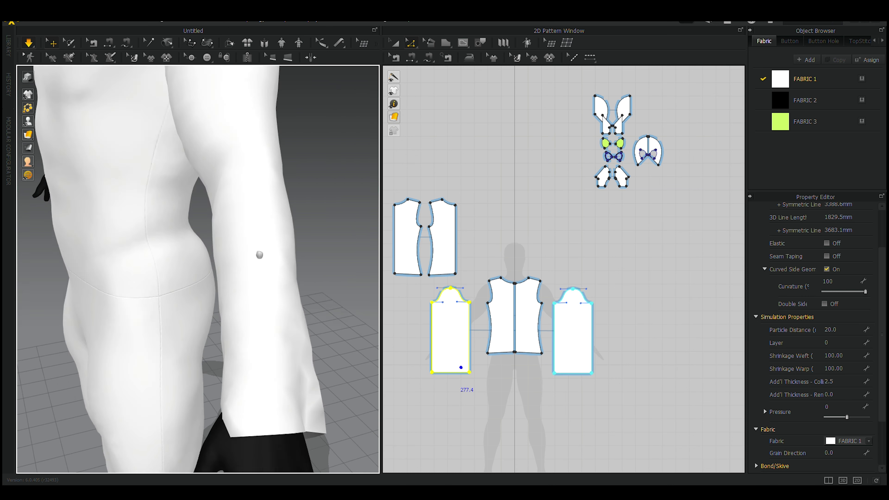
click(153, 338)
scroll(278, 333, down, 5)
scroll(682, 360, up, 3)
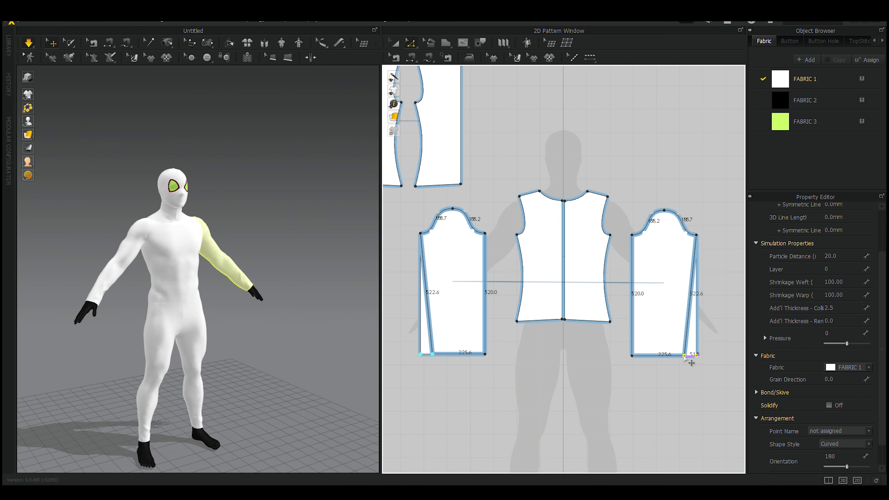
right_drag(158, 267, 280, 270)
scroll(210, 267, up, 5)
text(10)
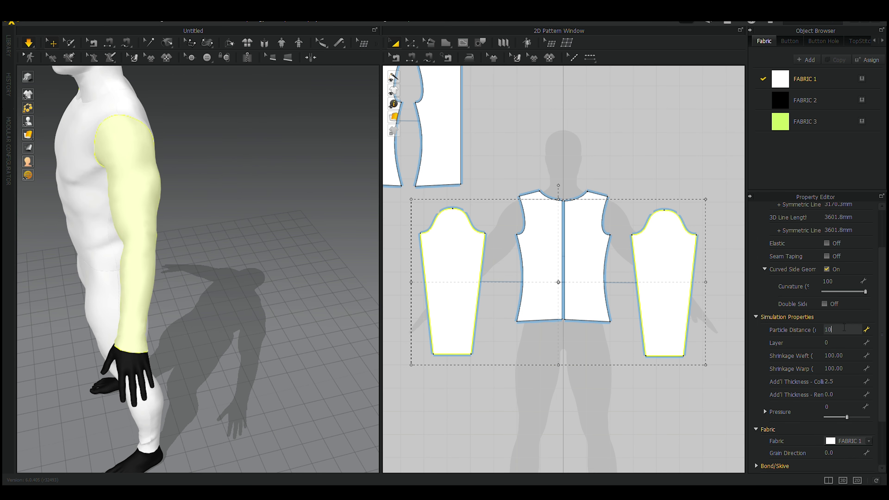
key(Return)
key(2)
- Inspect the back panel's shoulder from the back view, then select both sleeve patterns
key(8)
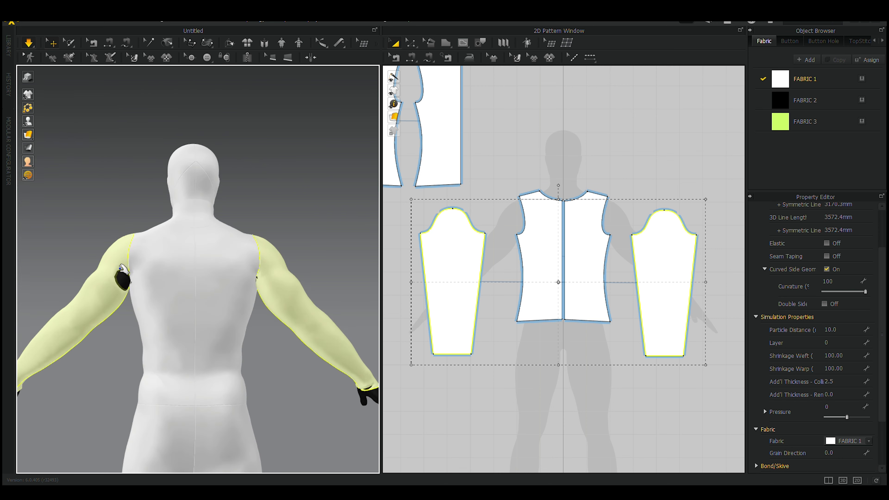
click(245, 280)
scroll(314, 252, up, 5)
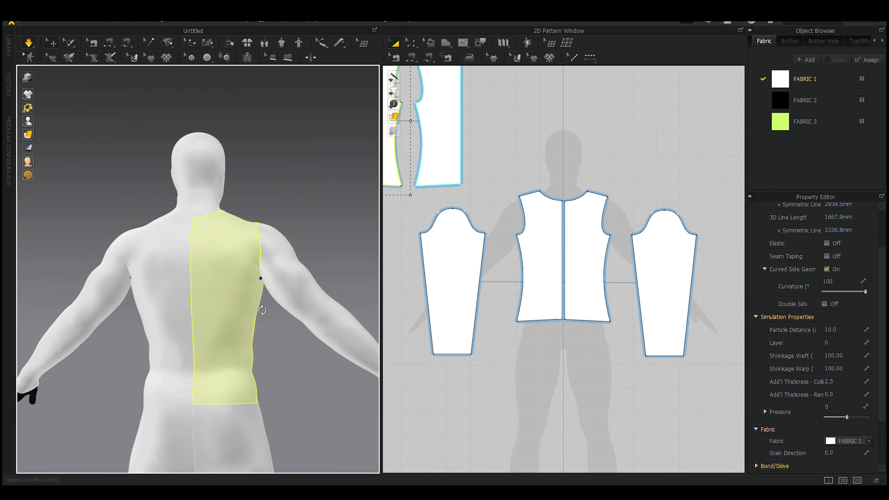
right_drag(314, 252, 258, 300)
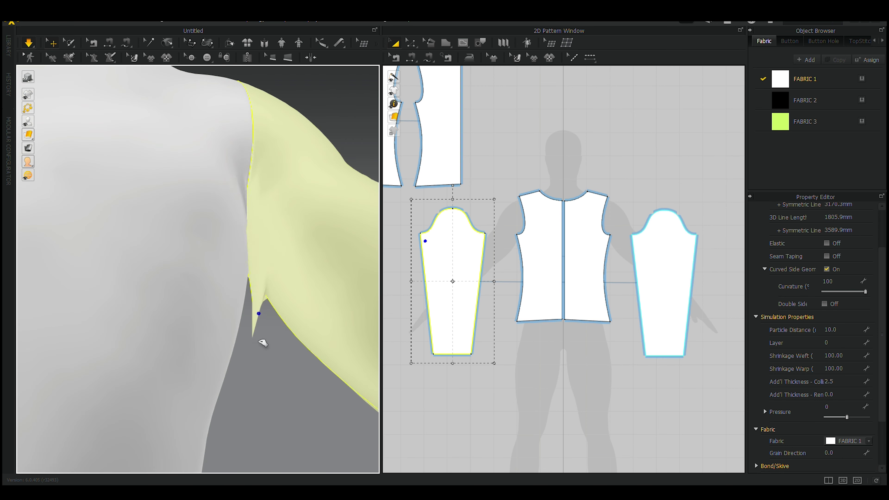
right_drag(265, 377, 238, 279)
scroll(258, 312, down, 5)
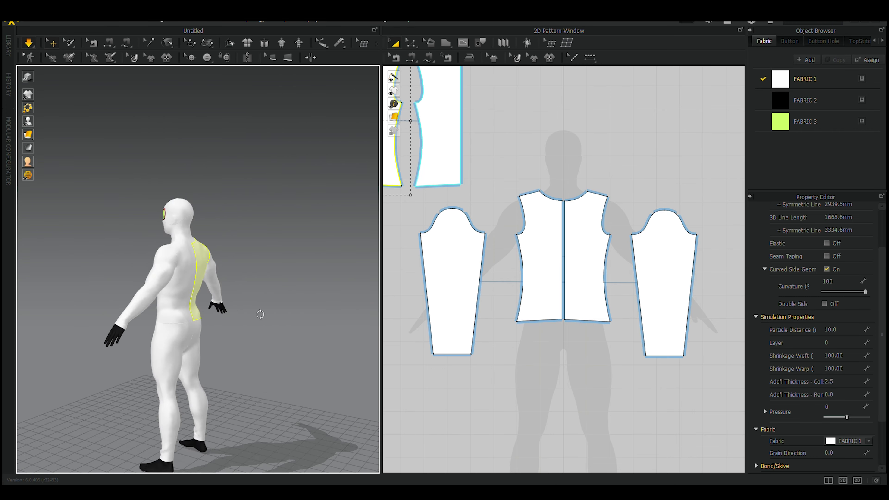
key(2)
click(316, 316)
click(444, 327)
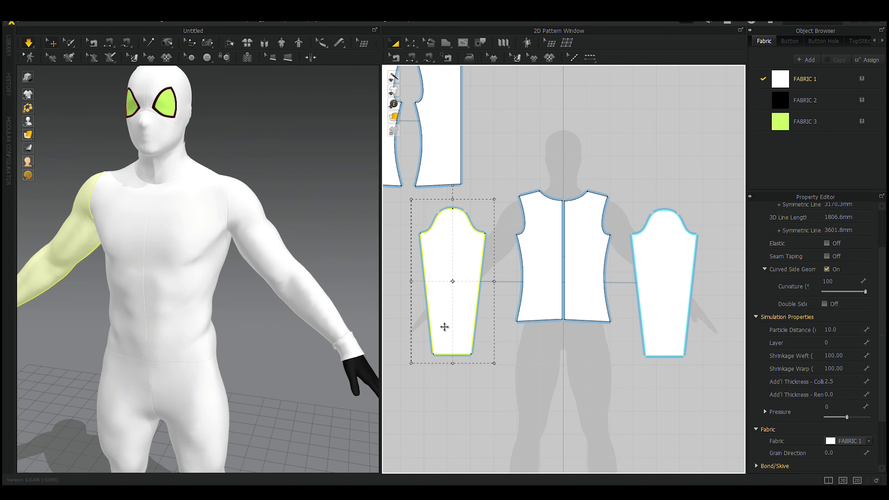
- Undo the left sleeve's hem extension and retry a hem strip at the sleeve bottoms
click(454, 355)
key(ctrl+z)
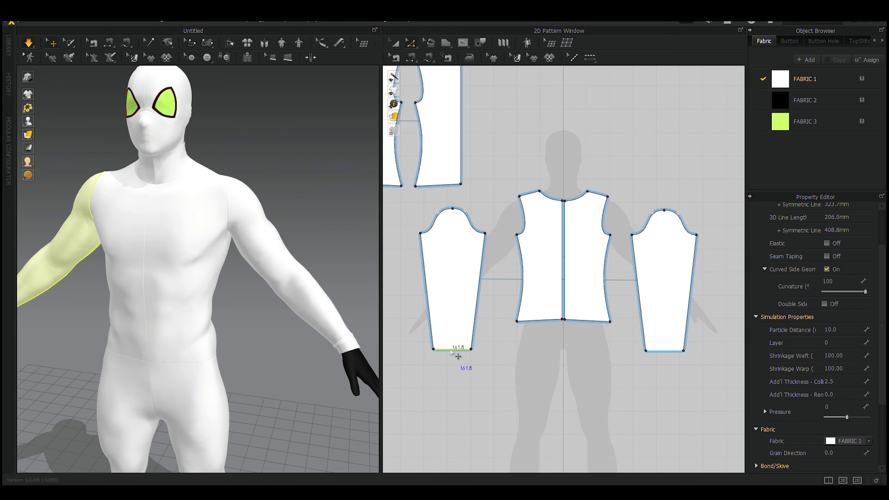
drag(451, 350, 451, 344)
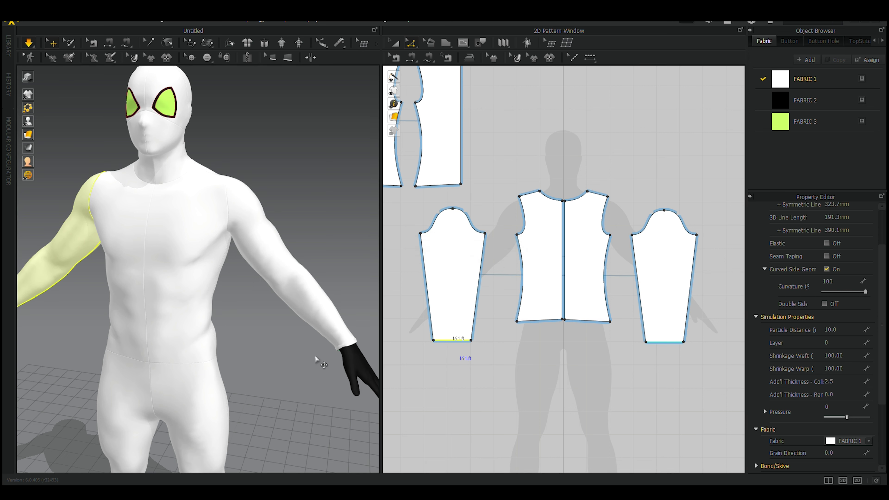
scroll(315, 386, down, 3)
right_drag(290, 333, 245, 333)
scroll(472, 389, up, 3)
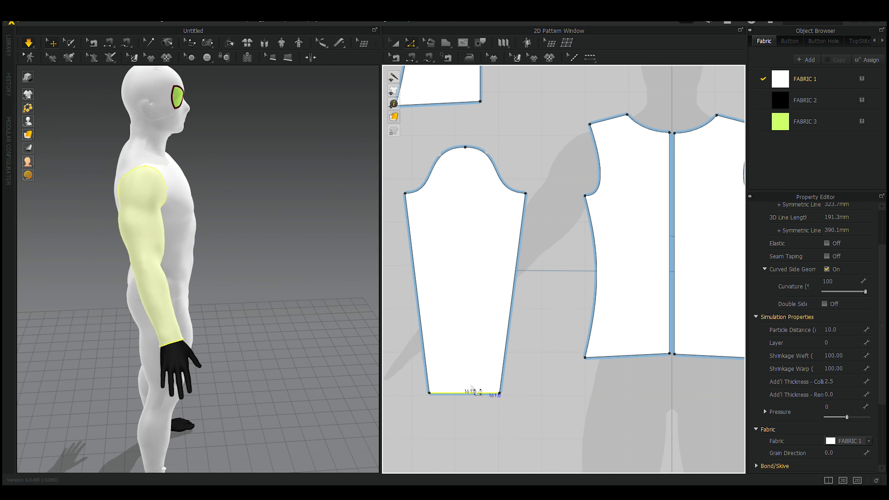
- Move down to the legs and select the left pant leg's bottom hem edge
mouse_move(153, 256)
right_down()
mouse_move(228, 312)
mouse_move(148, 399)
right_up()
scroll(195, 327, up, 5)
click(148, 398)
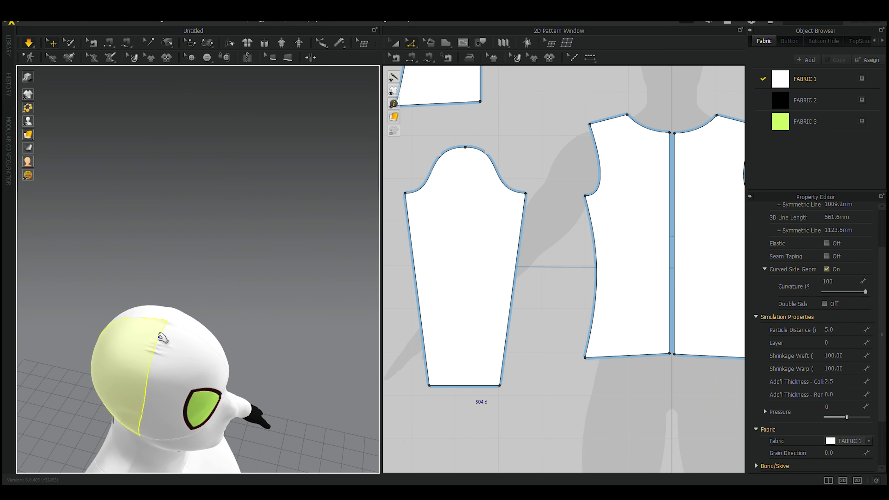
scroll(210, 389, down, 5)
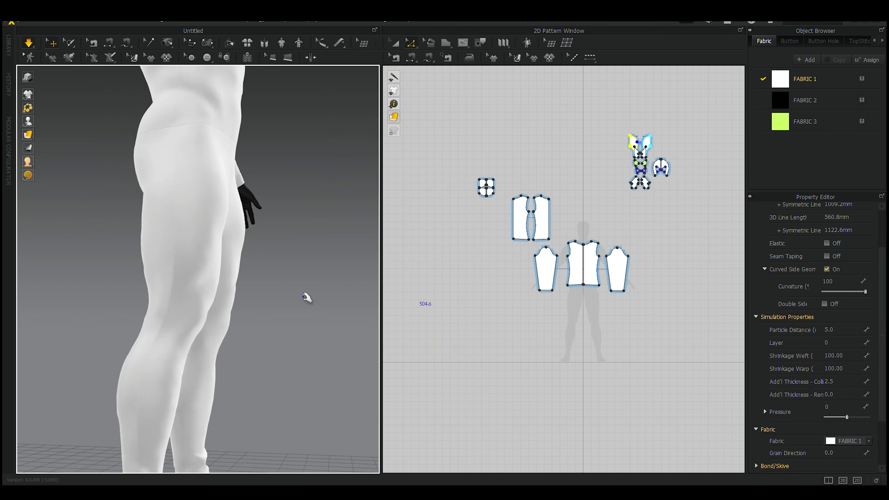
right_drag(308, 294, 338, 286)
scroll(531, 308, up, 5)
click(450, 339)
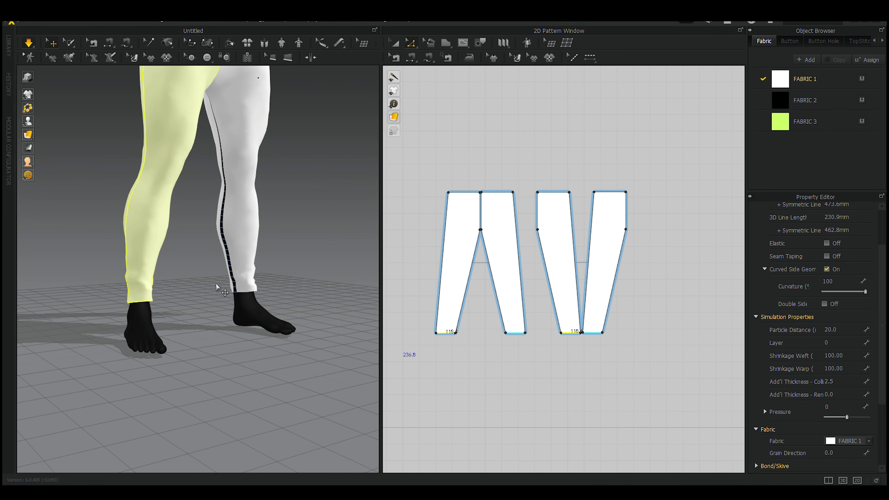
scroll(470, 340, up, 3)
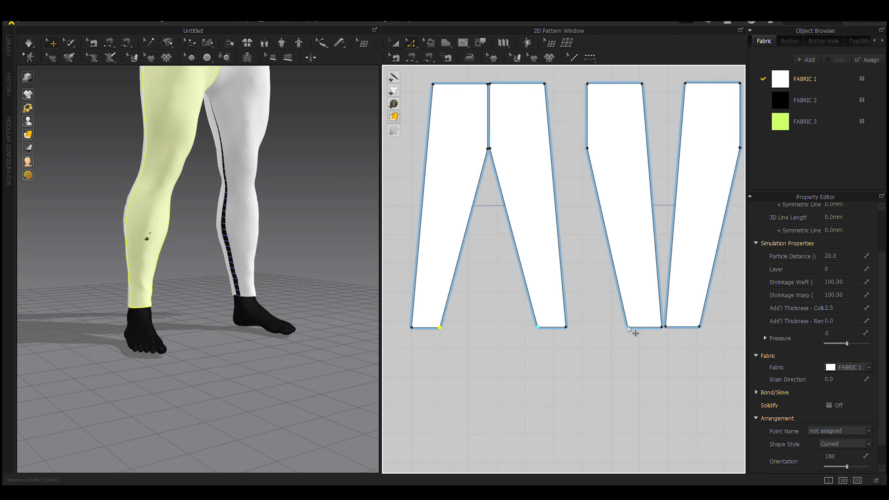
mouse_move(208, 266)
right_down()
mouse_move(302, 246)
mouse_move(230, 302)
mouse_move(258, 278)
right_up()
scroll(302, 246, down, 5)
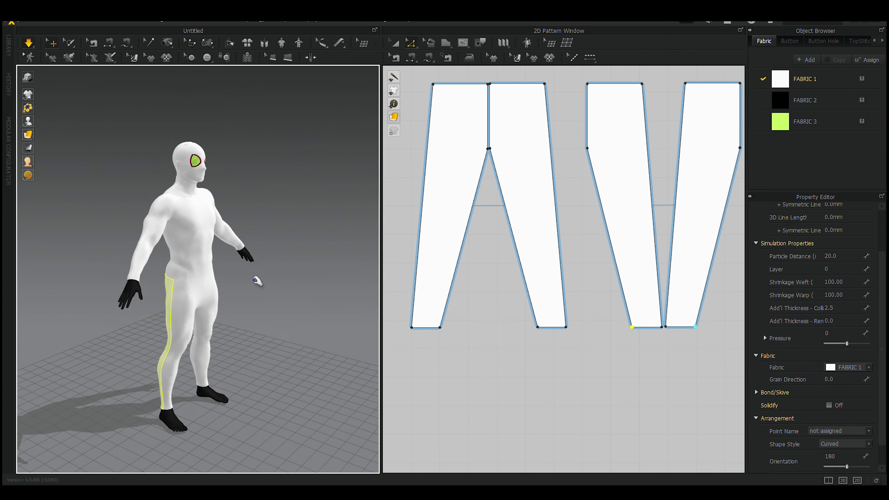